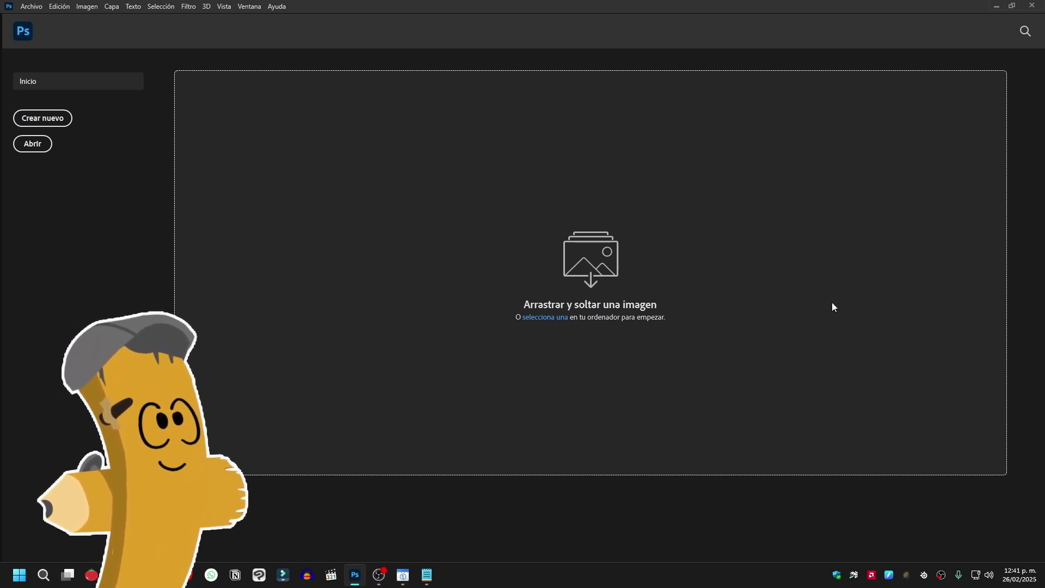
# Step: Start a new document and position the Nuevo Documento settings window
pyautogui.click(37, 7)
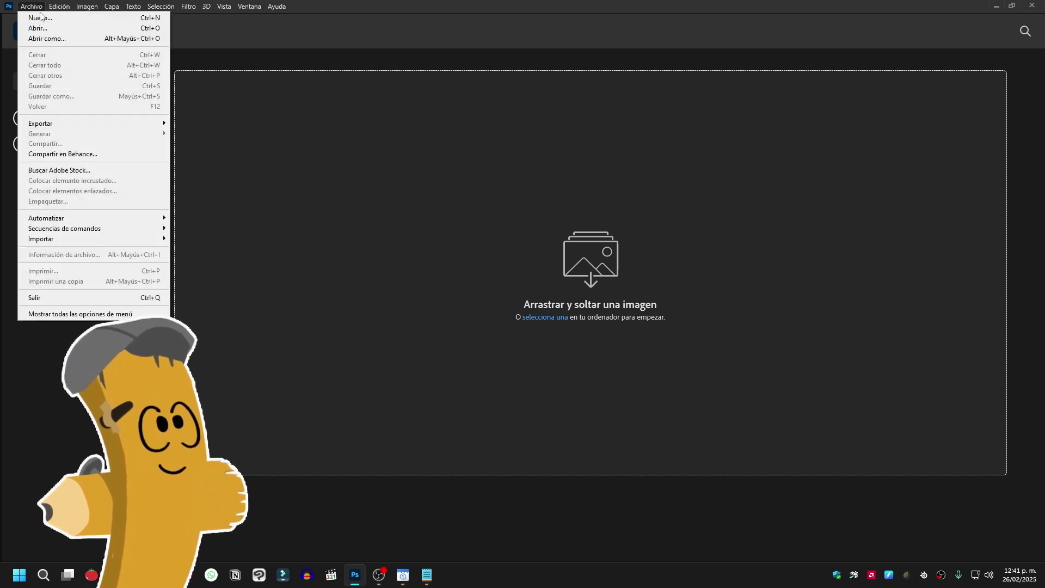
pyautogui.click(47, 18)
pyautogui.moveTo(465, 128)
pyautogui.mouseDown()
pyautogui.moveTo(460, 174)
pyautogui.moveTo(508, 120)
pyautogui.moveTo(488, 121)
pyautogui.mouseUp()
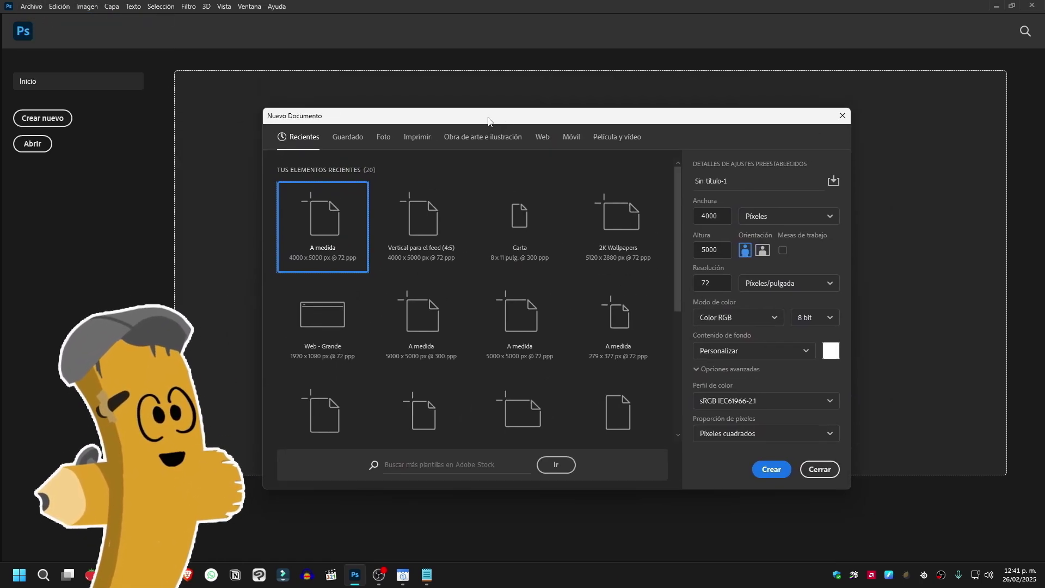
pyautogui.doubleClick(728, 220)
pyautogui.click(739, 151)
pyautogui.moveTo(490, 119); pyautogui.dragTo(489, 121)
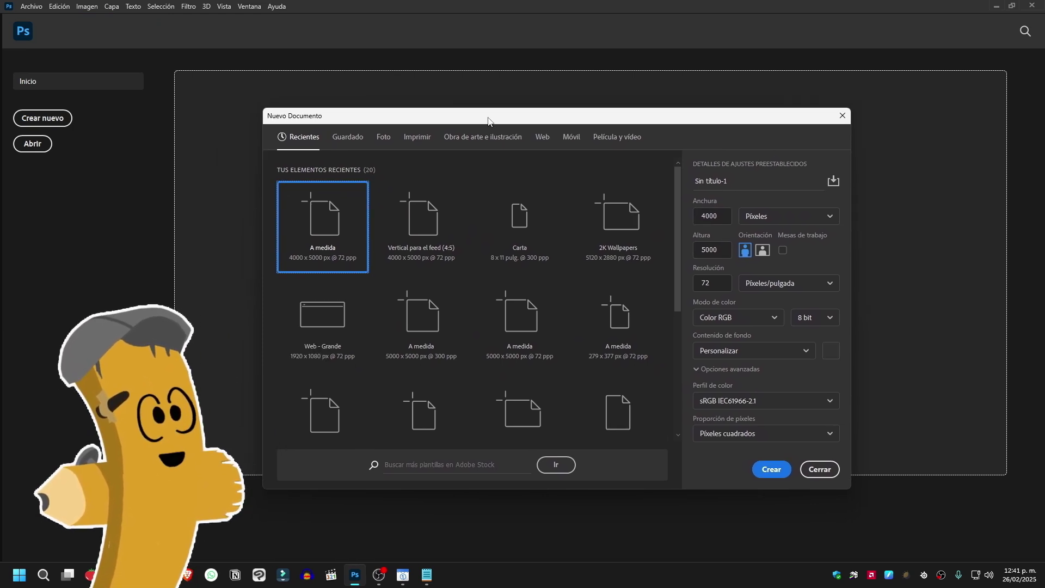
# Step: Review the 4000 × 5000 width and height and keep Píxeles as the unit
pyautogui.doubleClick(726, 218)
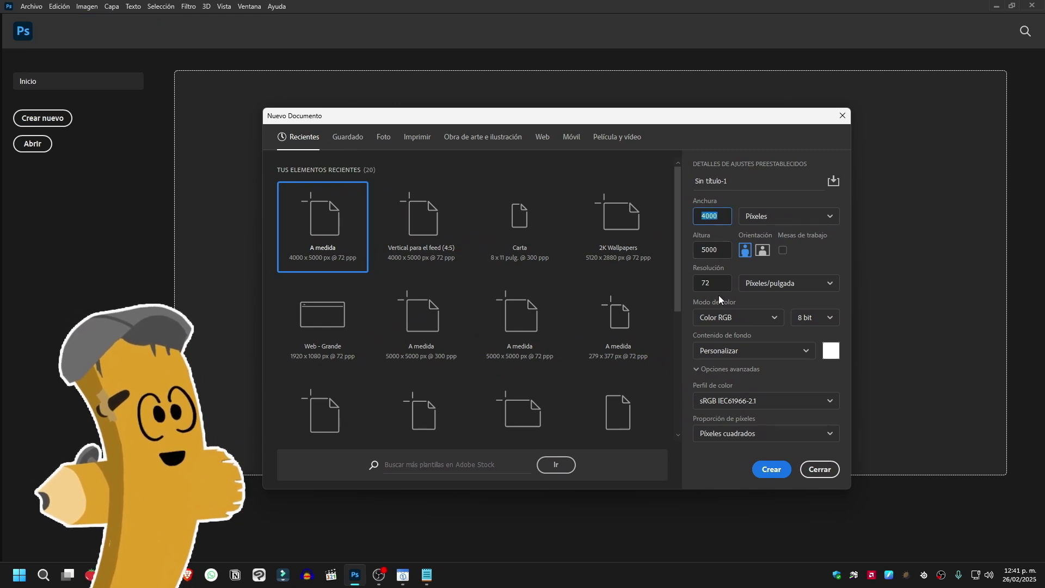
pyautogui.click(740, 154)
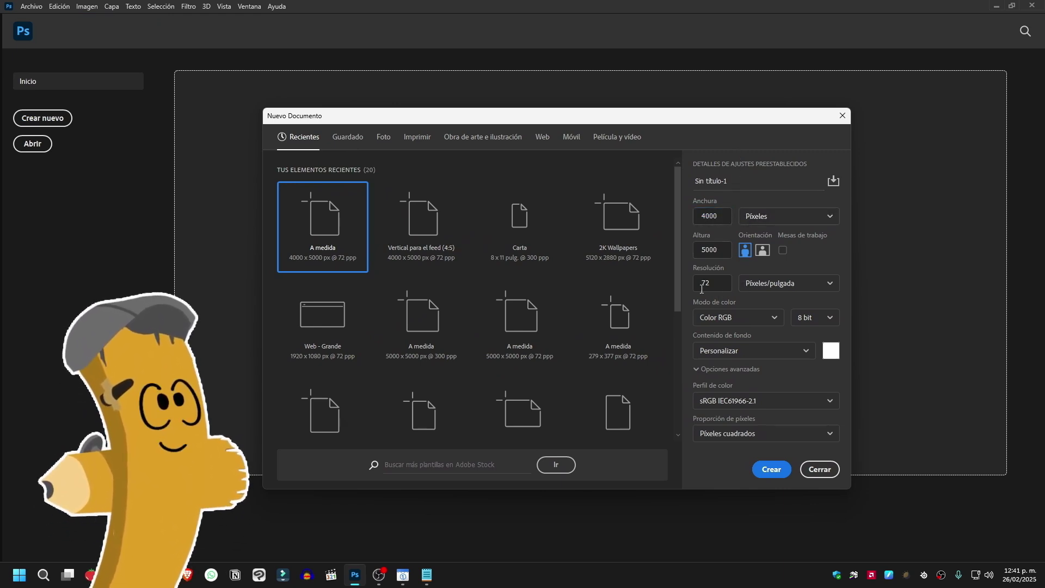
pyautogui.doubleClick(721, 223)
pyautogui.press('Tab')
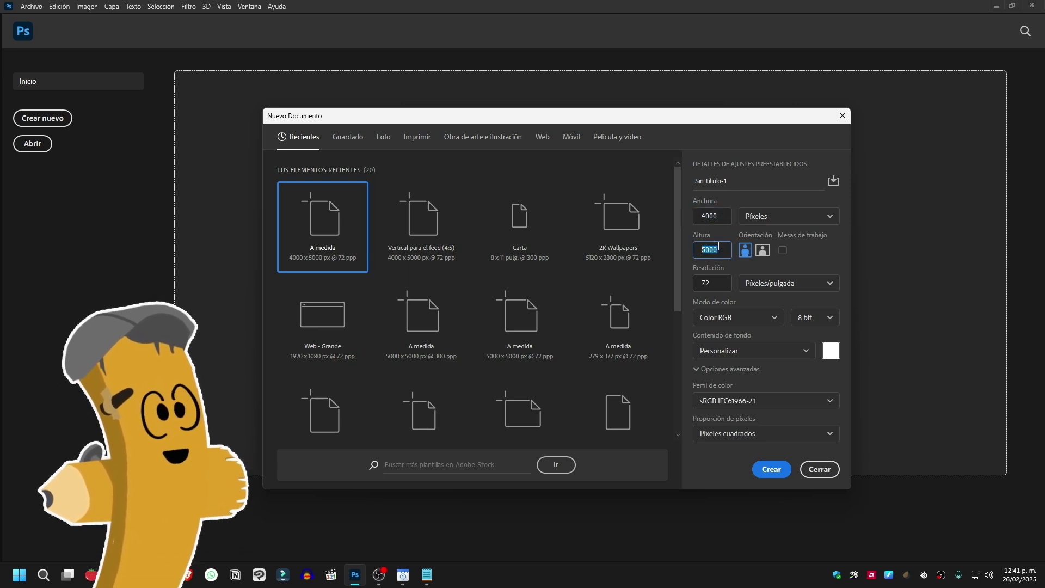
pyautogui.doubleClick(720, 221)
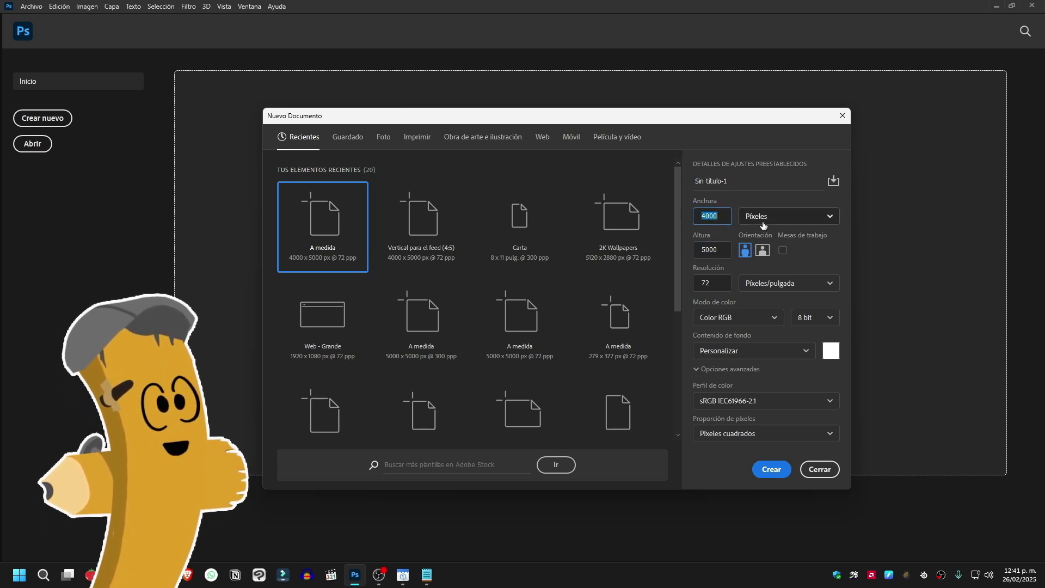
pyautogui.click(780, 218)
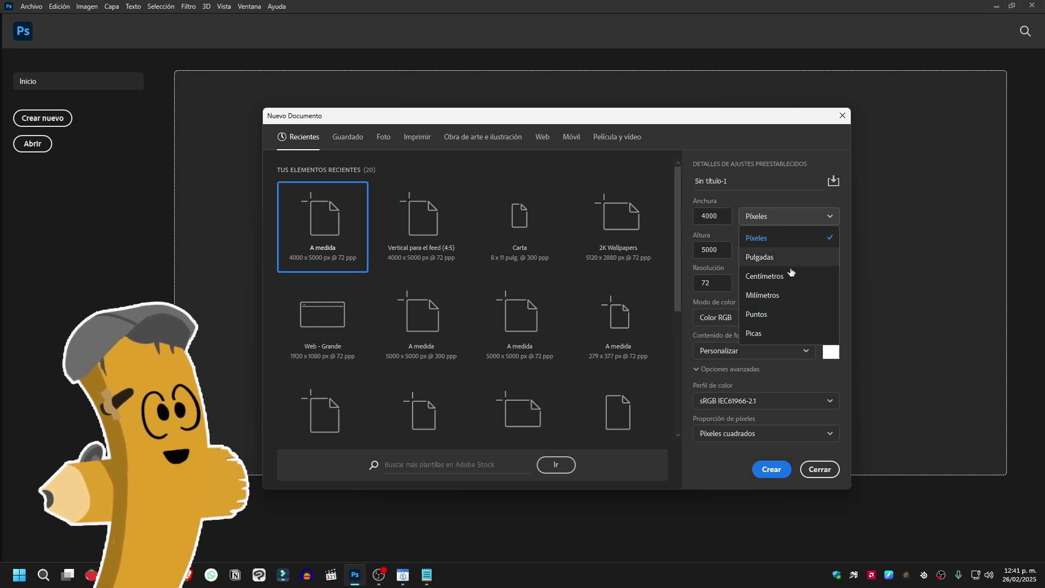
pyautogui.click(786, 238)
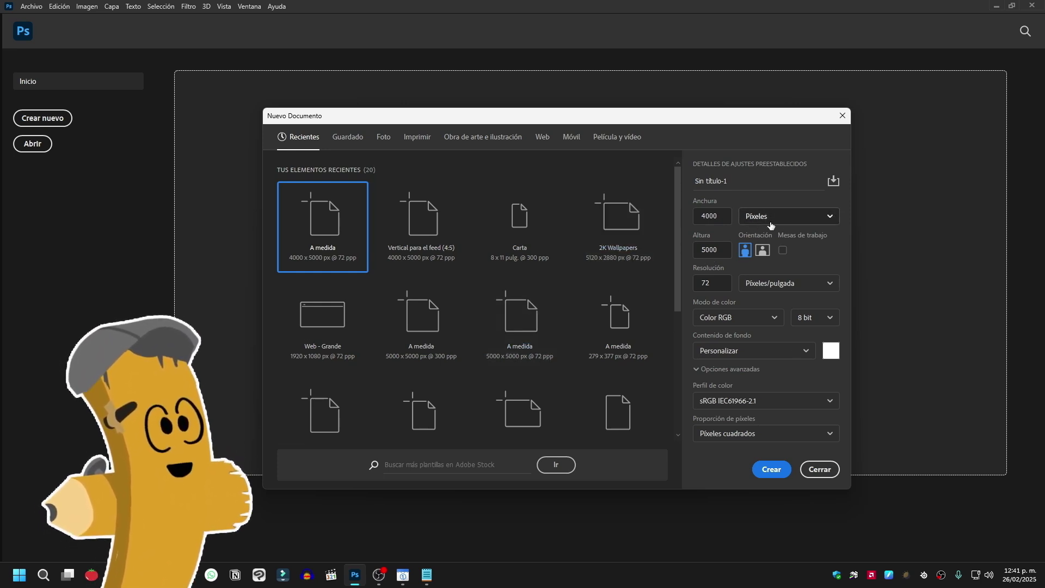
pyautogui.click(744, 180)
# Step: Rename the document from Sin título-1 to 'Dibujo 1' and recheck the 4000 × 5000 px values
pyautogui.moveTo(763, 181); pyautogui.dragTo(669, 181)
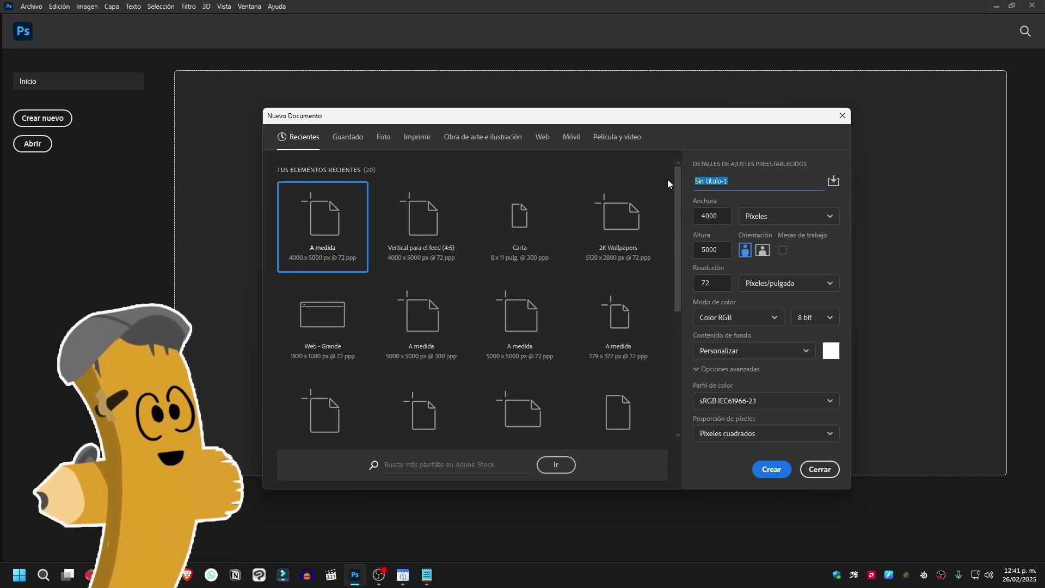
pyautogui.write('Dibujo 1')
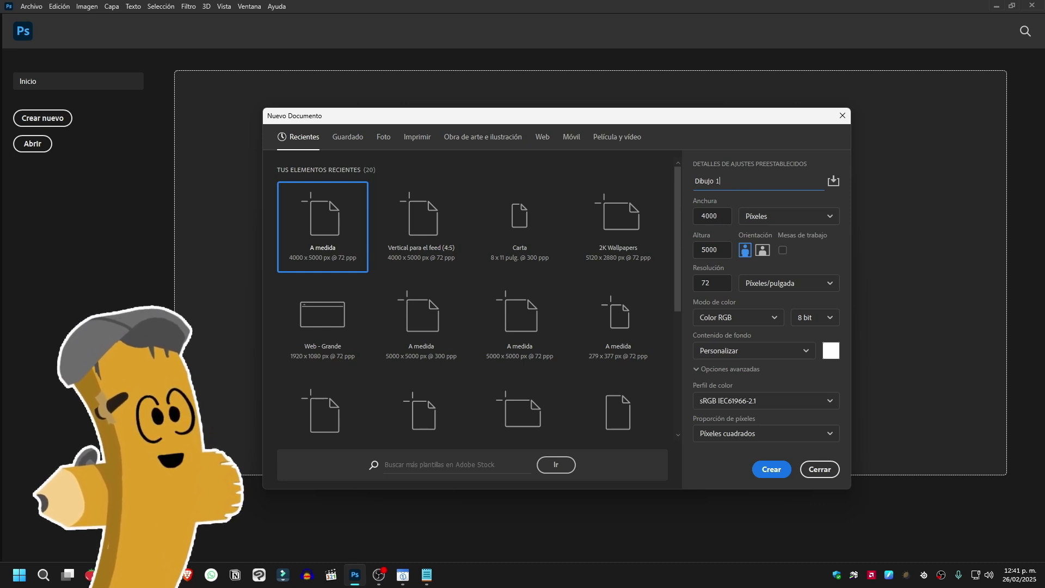
pyautogui.click(725, 219)
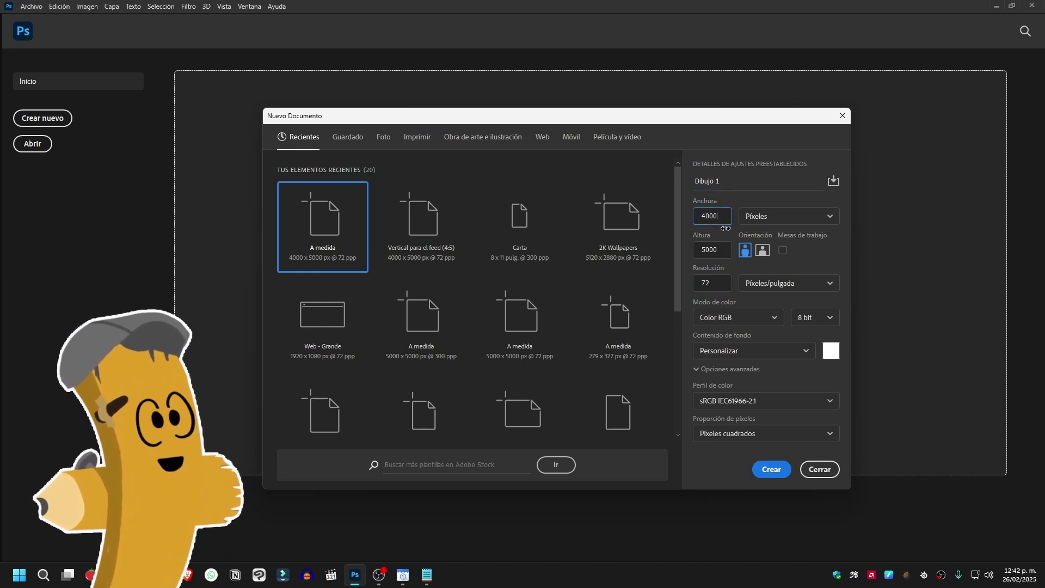
pyautogui.moveTo(727, 250); pyautogui.dragTo(695, 254)
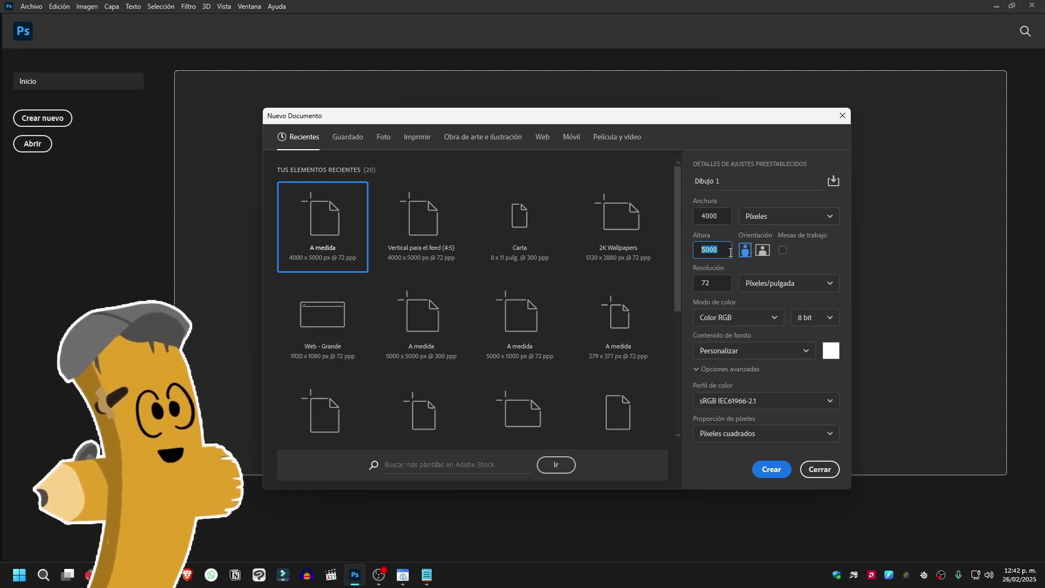
pyautogui.moveTo(720, 217); pyautogui.dragTo(709, 218)
pyautogui.doubleClick(717, 246)
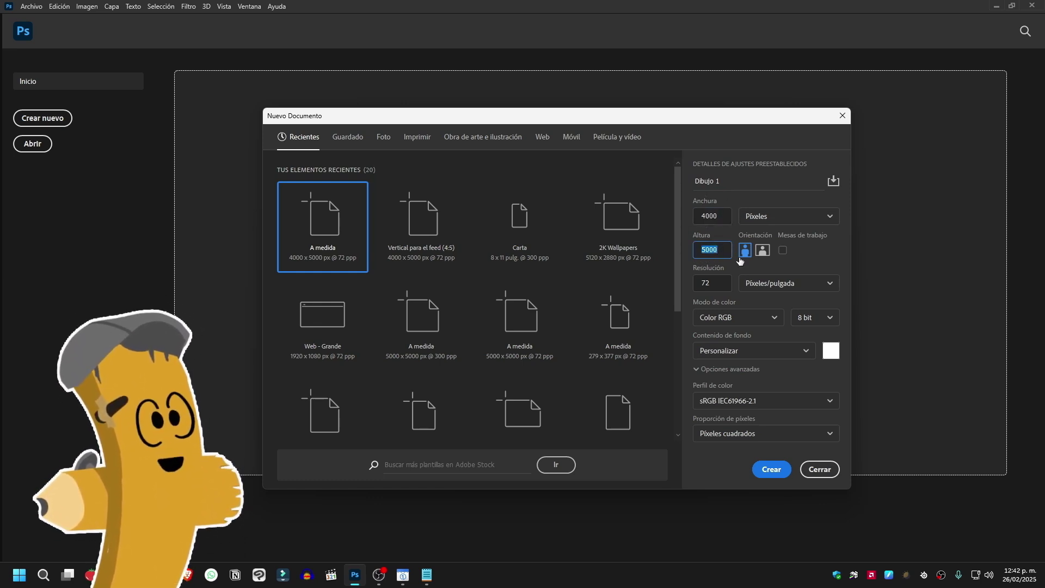
pyautogui.doubleClick(708, 218)
pyautogui.doubleClick(710, 249)
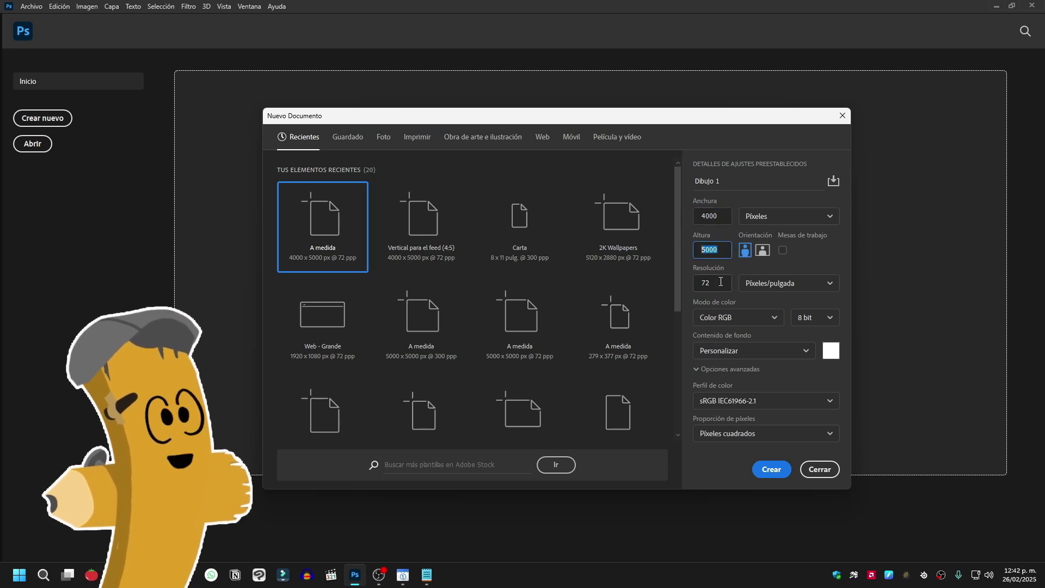
pyautogui.click(717, 283)
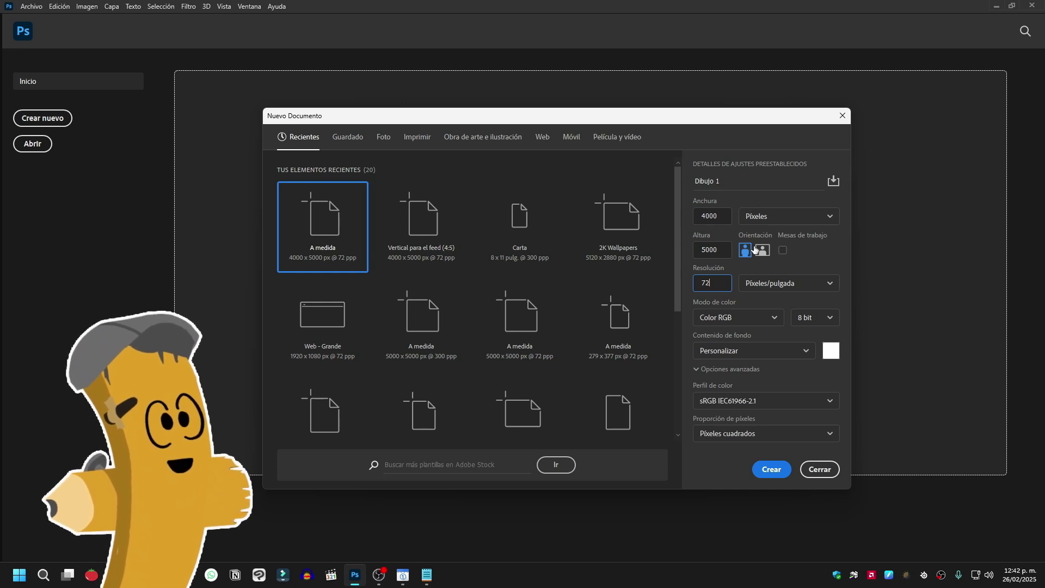
# Step: Try 300 ppi and CMYK, then settle on 72 ppi resolution in RGB colour
pyautogui.press('BackSpace')
pyautogui.write('300')
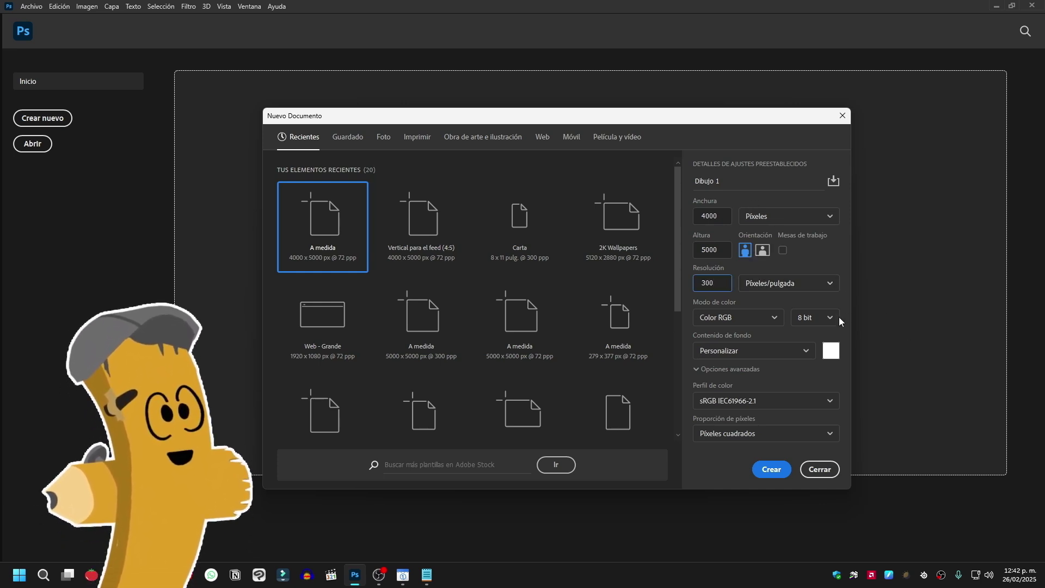
pyautogui.click(739, 315)
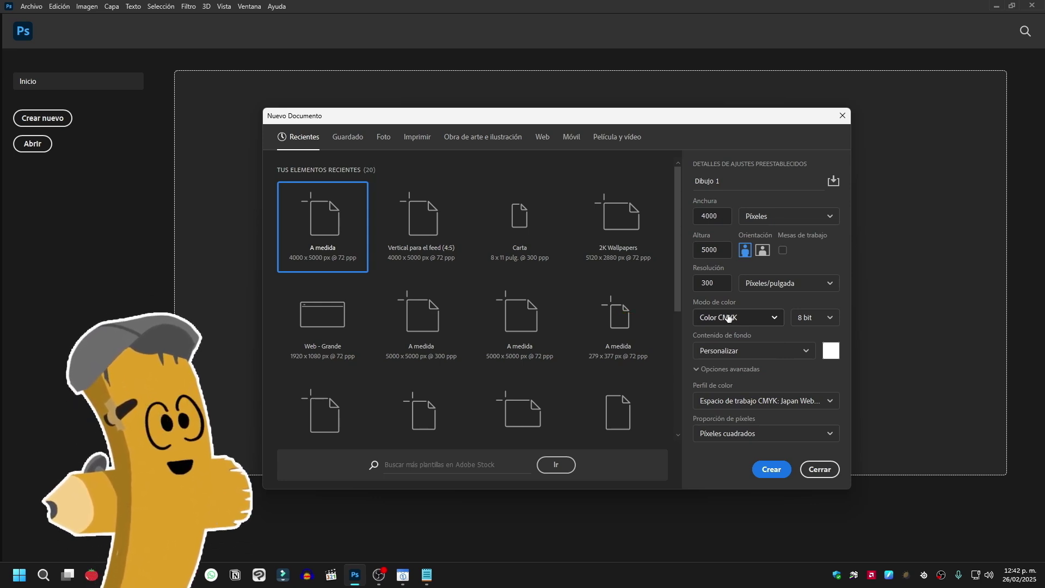
pyautogui.click(728, 318)
pyautogui.click(751, 375)
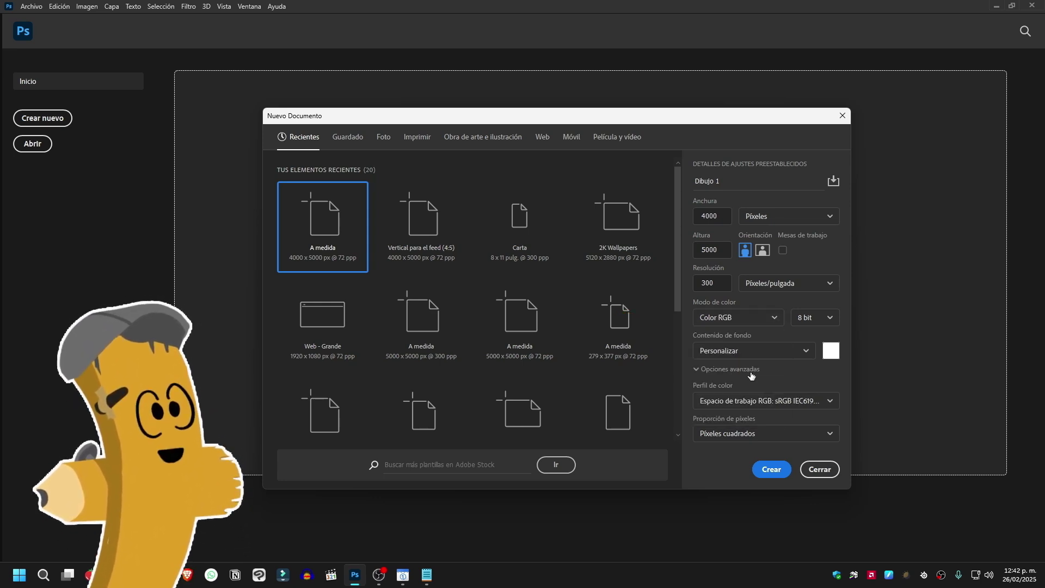
pyautogui.doubleClick(707, 283)
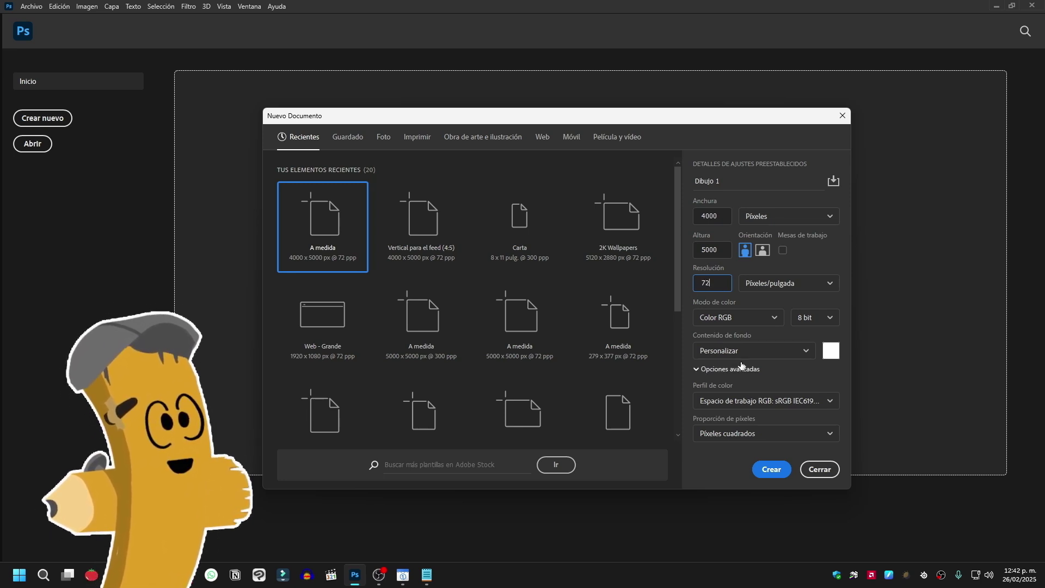
pyautogui.write('72')
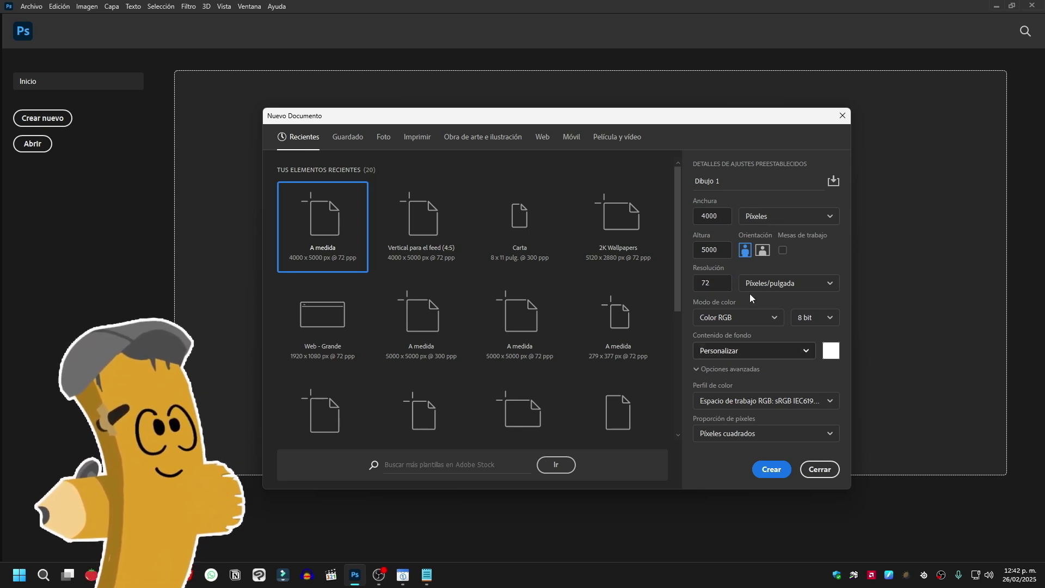
# Step: Keep portrait orientation and a white background, then create the document
pyautogui.click(763, 250)
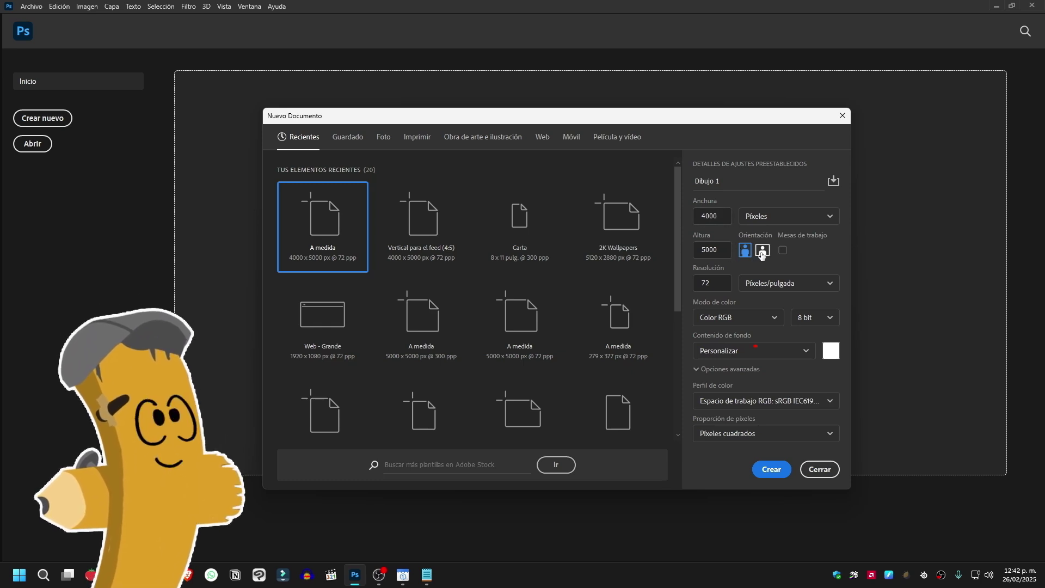
pyautogui.click(745, 250)
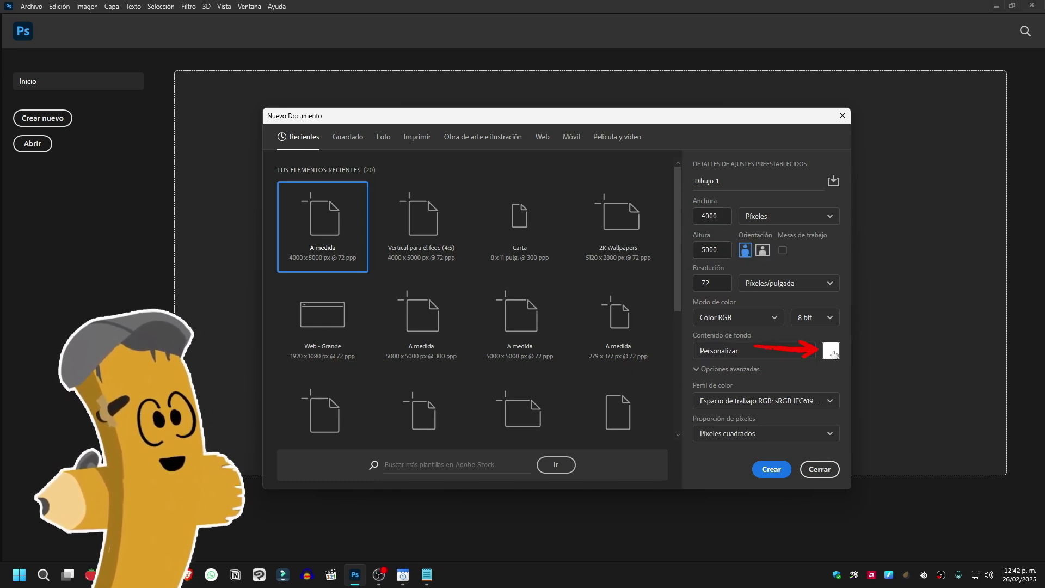
pyautogui.click(833, 354)
pyautogui.moveTo(402, 310)
pyautogui.mouseDown()
pyautogui.moveTo(319, 215)
pyautogui.moveTo(348, 206)
pyautogui.mouseUp()
pyautogui.click(602, 201)
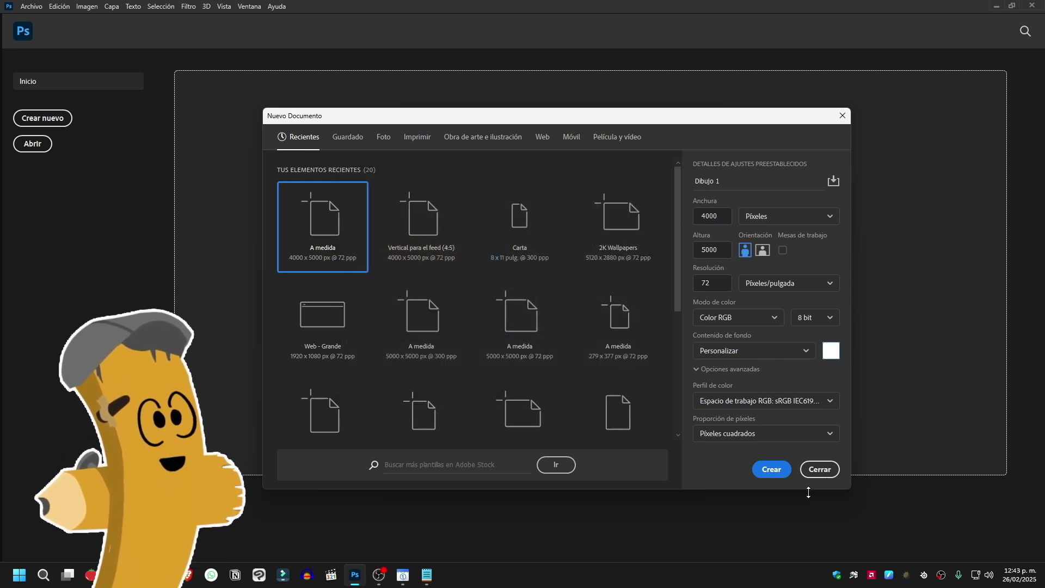
pyautogui.click(771, 469)
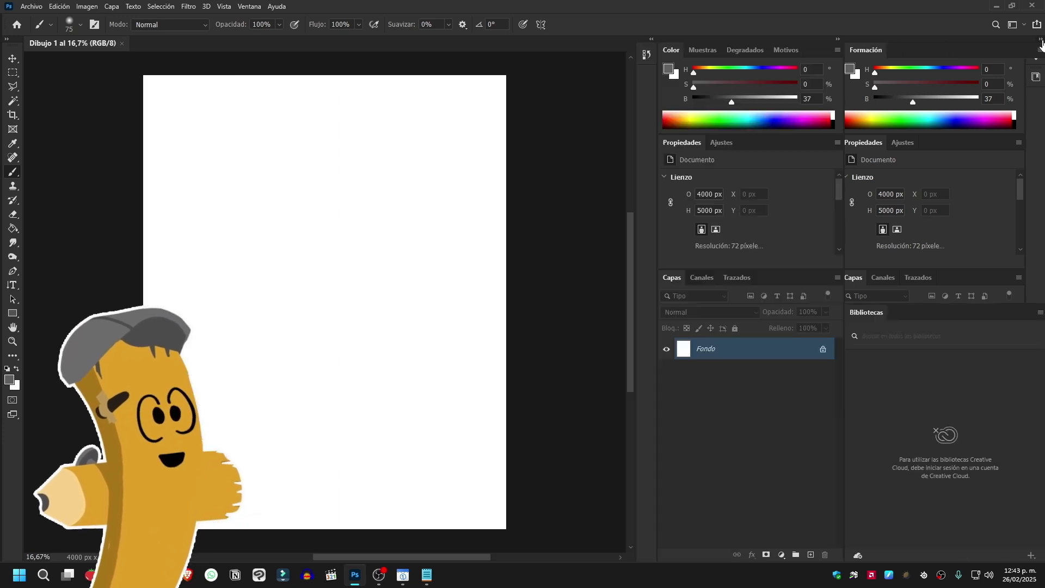
# Step: Widen the right panel dock and float the Capas panel over the canvas
pyautogui.click(1040, 39)
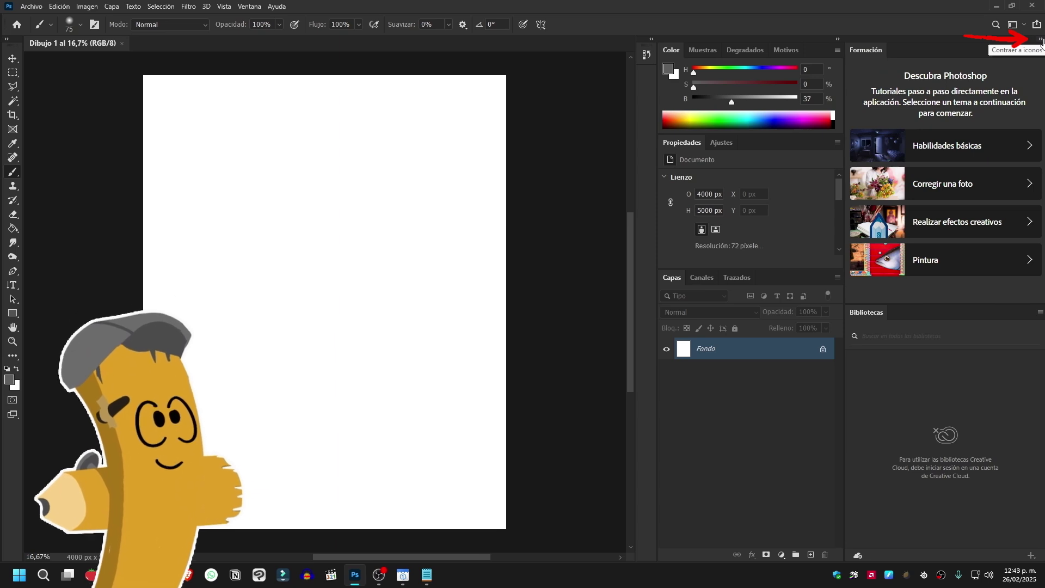
pyautogui.click(1041, 40)
pyautogui.moveTo(1026, 88)
pyautogui.mouseDown()
pyautogui.moveTo(953, 90)
pyautogui.moveTo(1041, 95)
pyautogui.mouseUp()
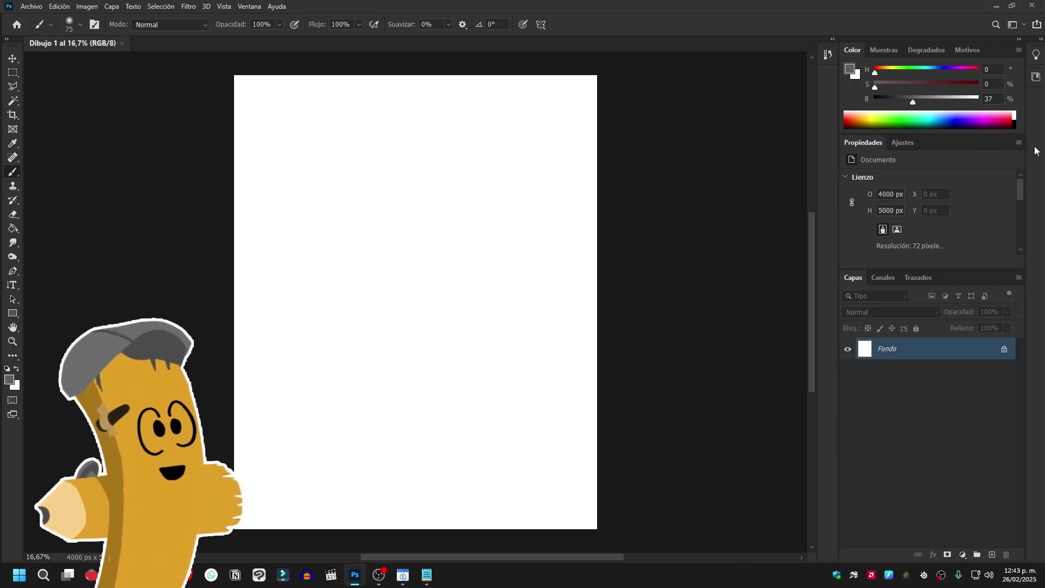
pyautogui.moveTo(837, 134); pyautogui.dragTo(823, 179)
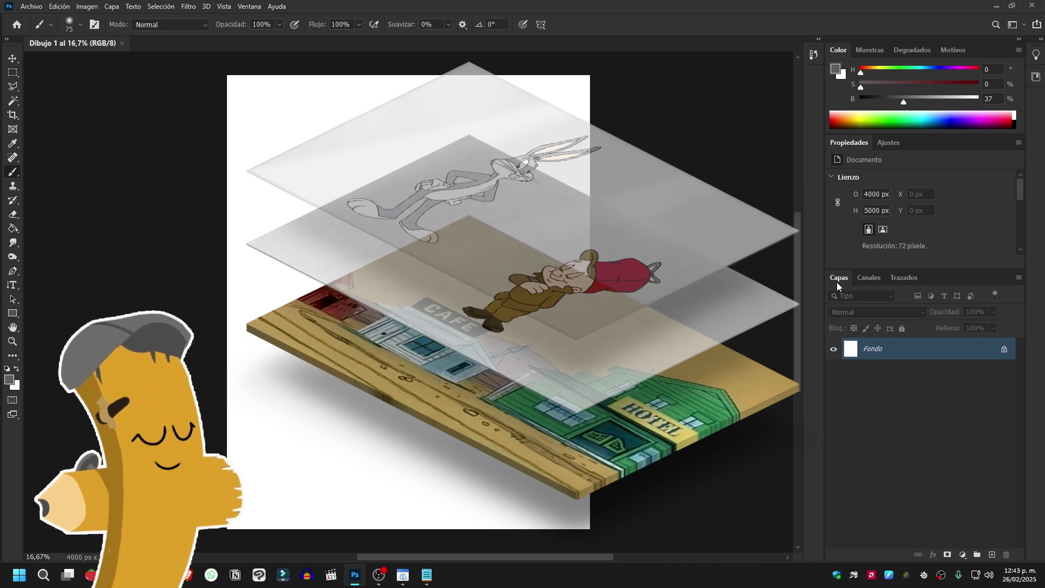
pyautogui.moveTo(962, 277)
pyautogui.mouseDown()
pyautogui.moveTo(538, 169)
pyautogui.moveTo(567, 131)
pyautogui.mouseUp()
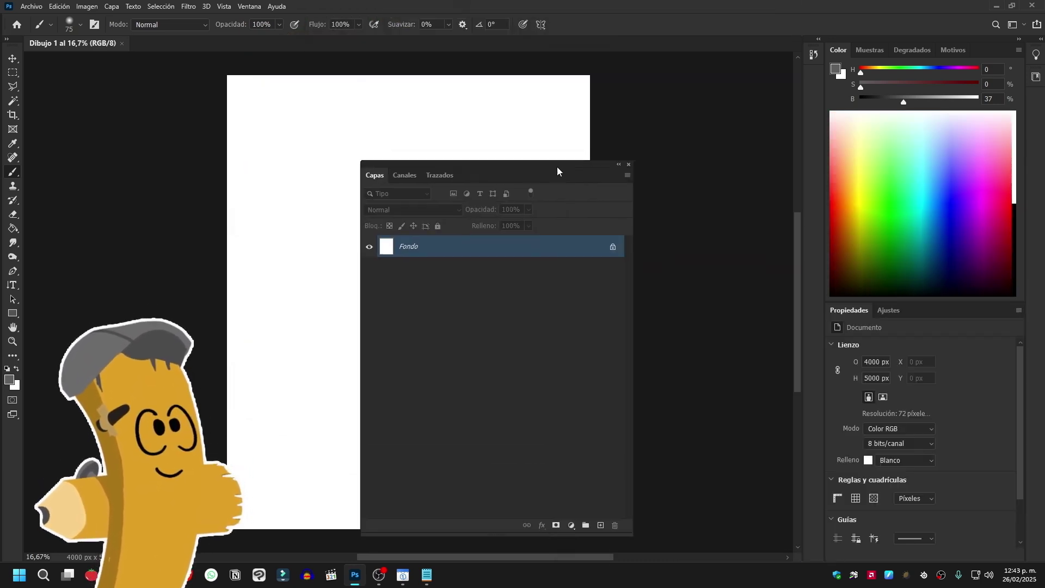
# Step: Add a new layer above Fondo and paint a grey curved test stroke on it
pyautogui.click(240, 7)
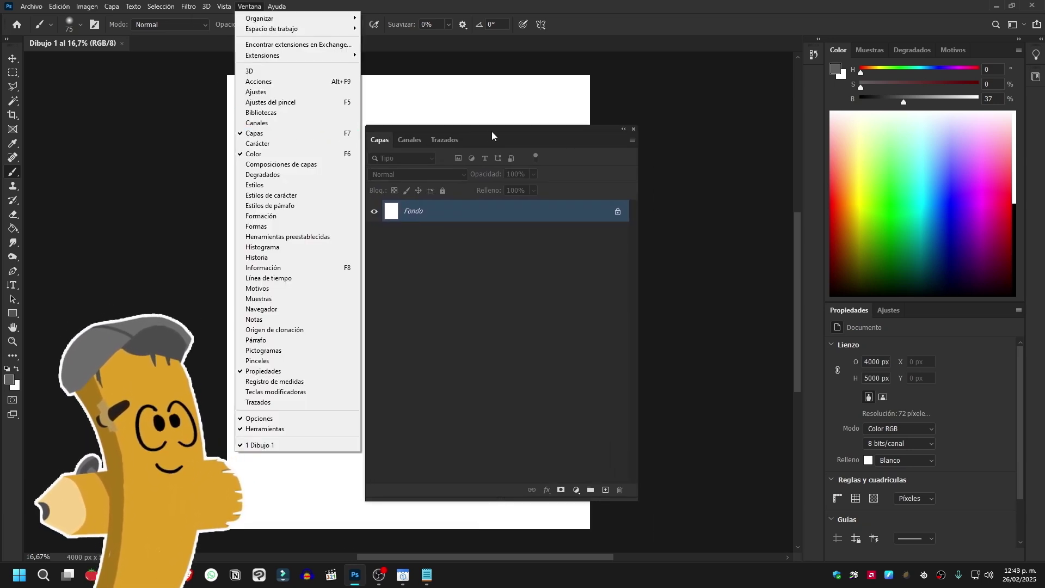
pyautogui.click(491, 132)
pyautogui.moveTo(524, 134); pyautogui.dragTo(537, 139)
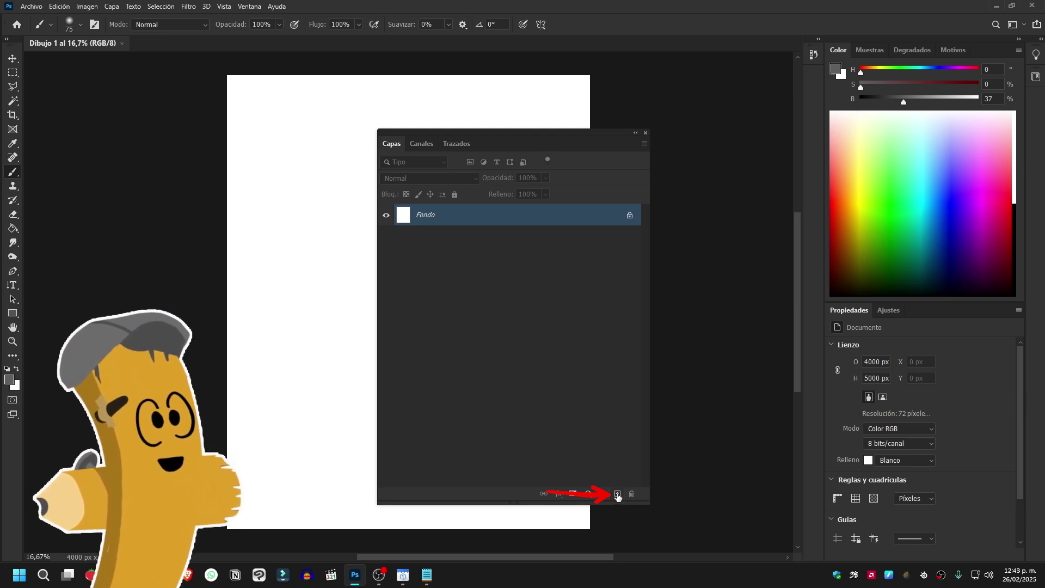
pyautogui.click(617, 494)
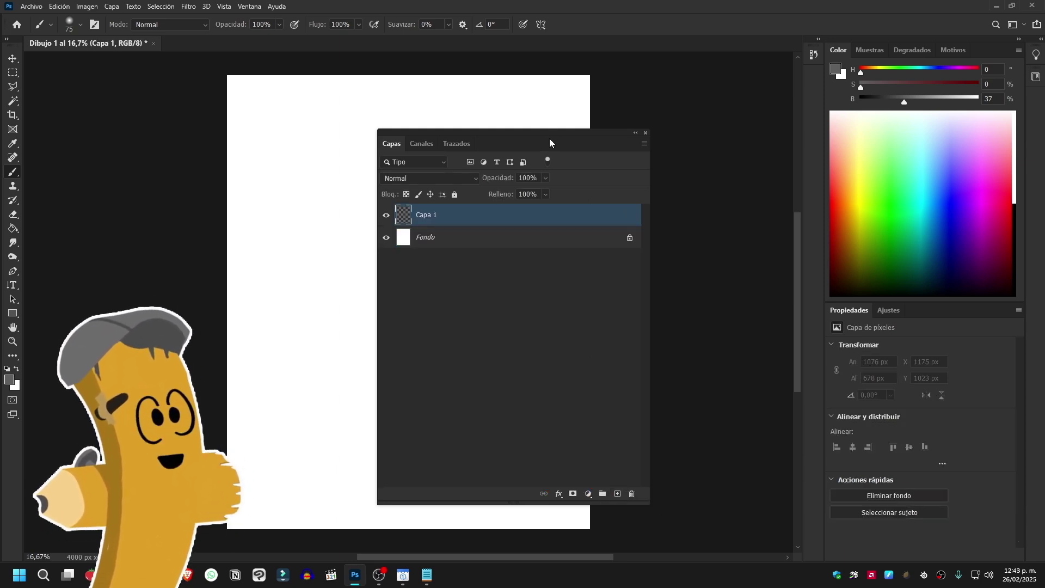
pyautogui.moveTo(549, 143); pyautogui.dragTo(645, 143)
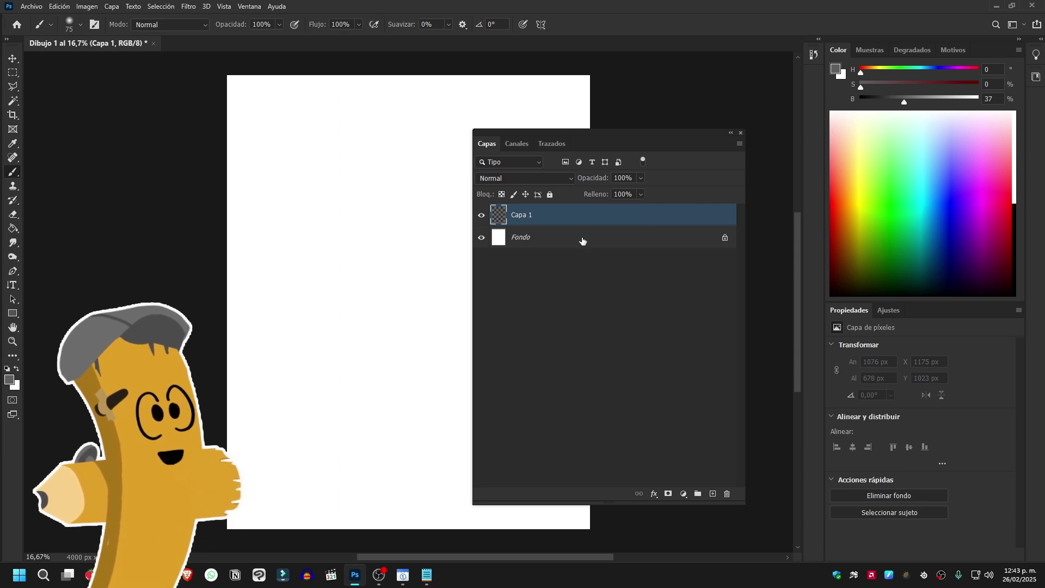
pyautogui.moveTo(347, 188)
pyautogui.mouseDown()
pyautogui.moveTo(302, 294)
pyautogui.moveTo(413, 177)
pyautogui.moveTo(438, 173)
pyautogui.mouseUp()
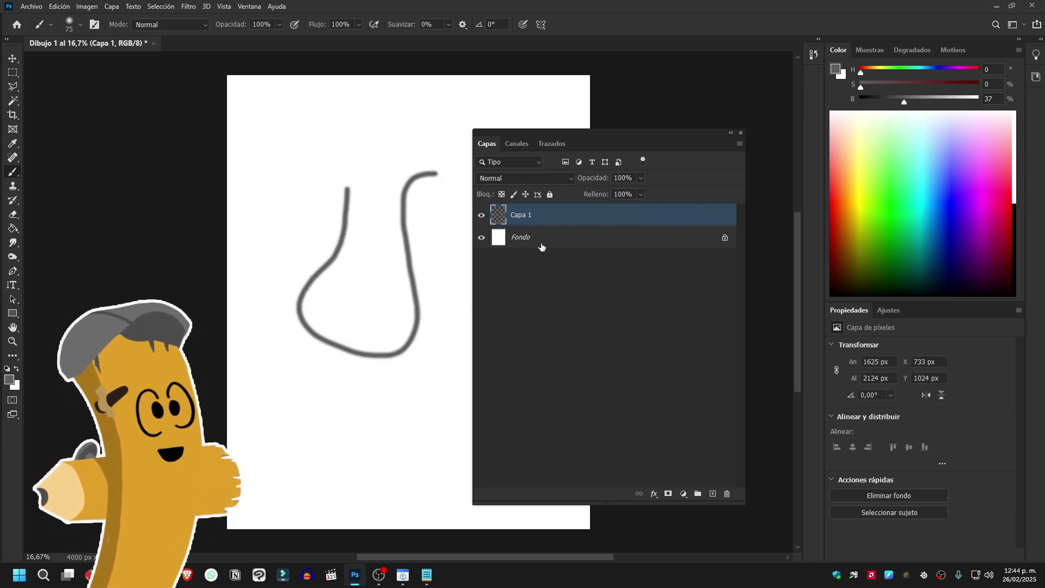
# Step: Reset colours to black, hide Capa 1, and leave the white Fondo layer visible
pyautogui.click(482, 215)
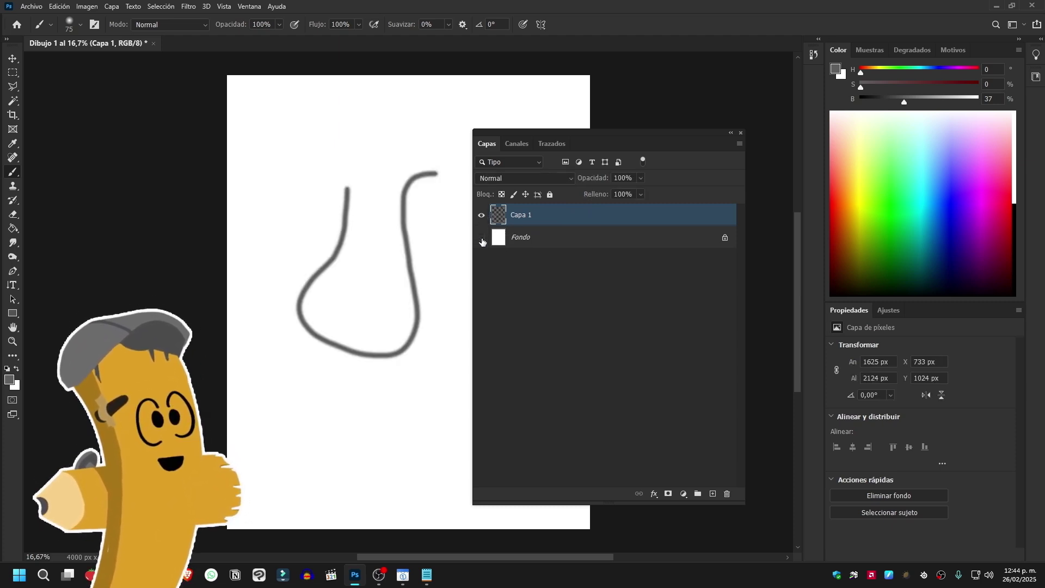
pyautogui.click(482, 238)
pyautogui.click(482, 238)
pyautogui.press('d')
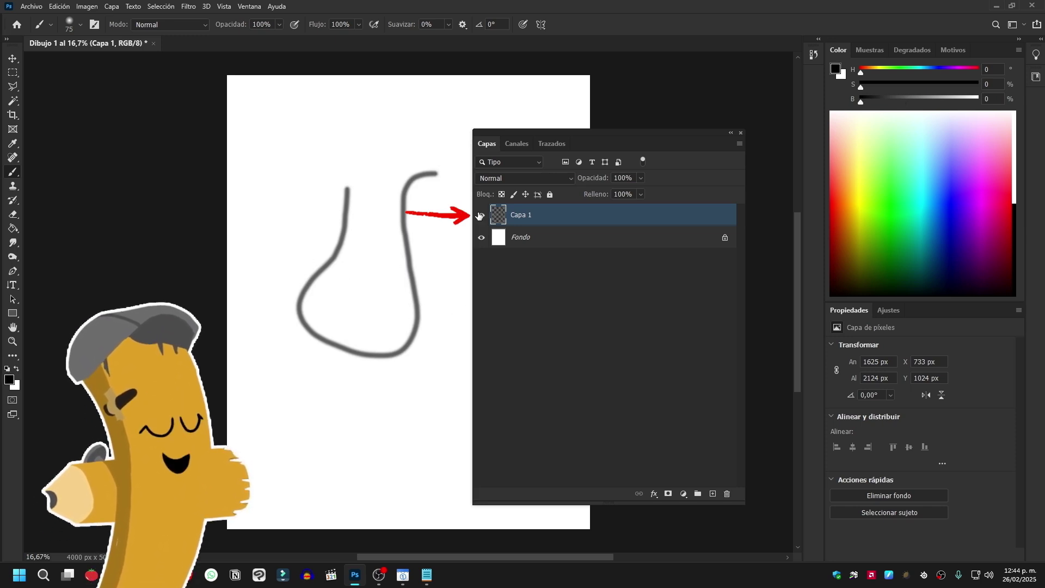
pyautogui.click(482, 237)
pyautogui.moveTo(584, 142); pyautogui.dragTo(651, 129)
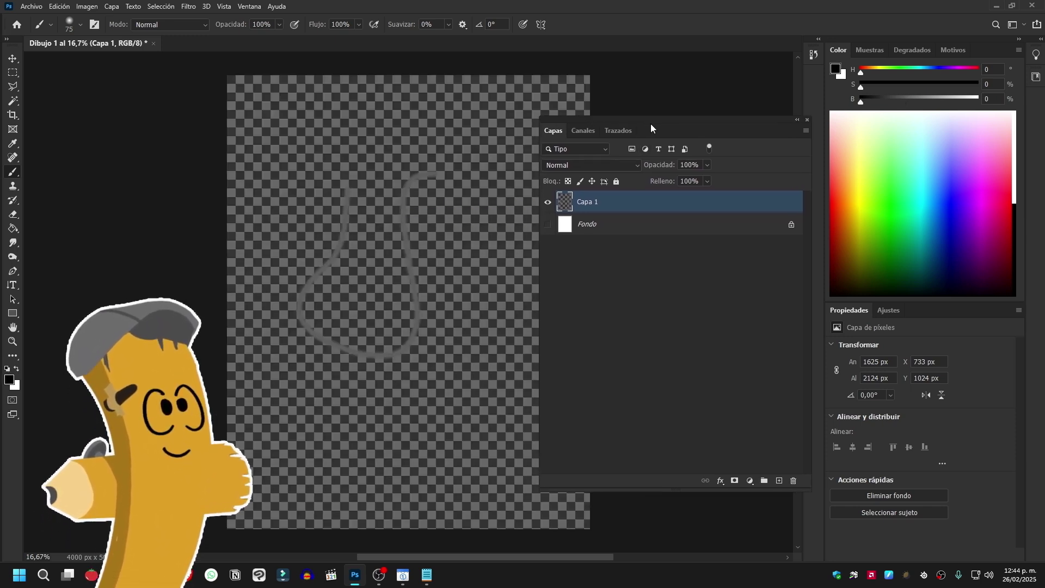
pyautogui.click(547, 202)
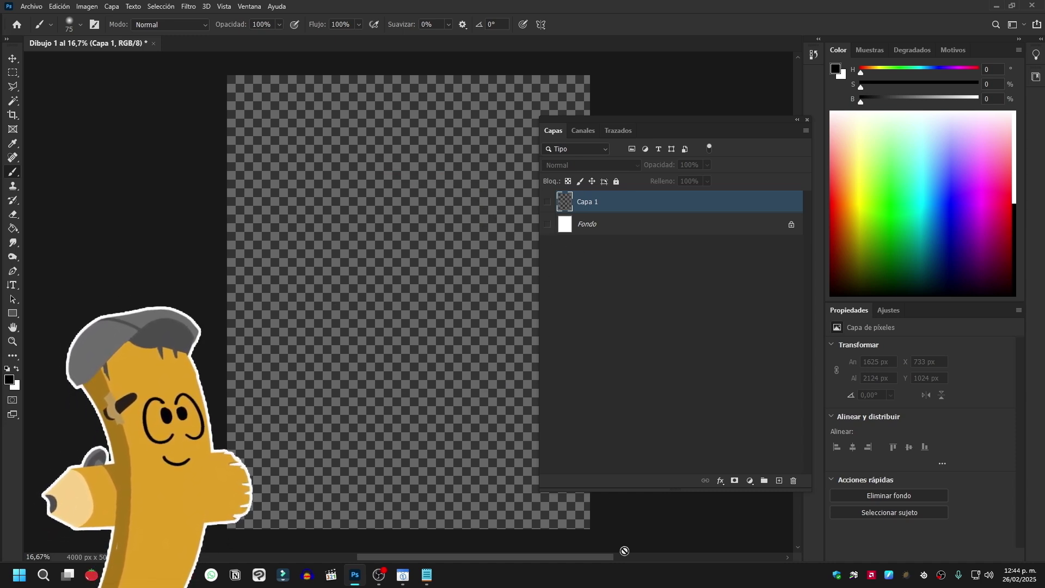
pyautogui.click(547, 224)
pyautogui.moveTo(707, 118)
pyautogui.mouseDown()
pyautogui.moveTo(363, 109)
pyautogui.moveTo(905, 483)
pyautogui.moveTo(949, 551)
pyautogui.mouseUp()
# Step: Dock and enlarge the Layers panel, delete Capa 1, and add a layer named boceto
pyautogui.click(929, 550)
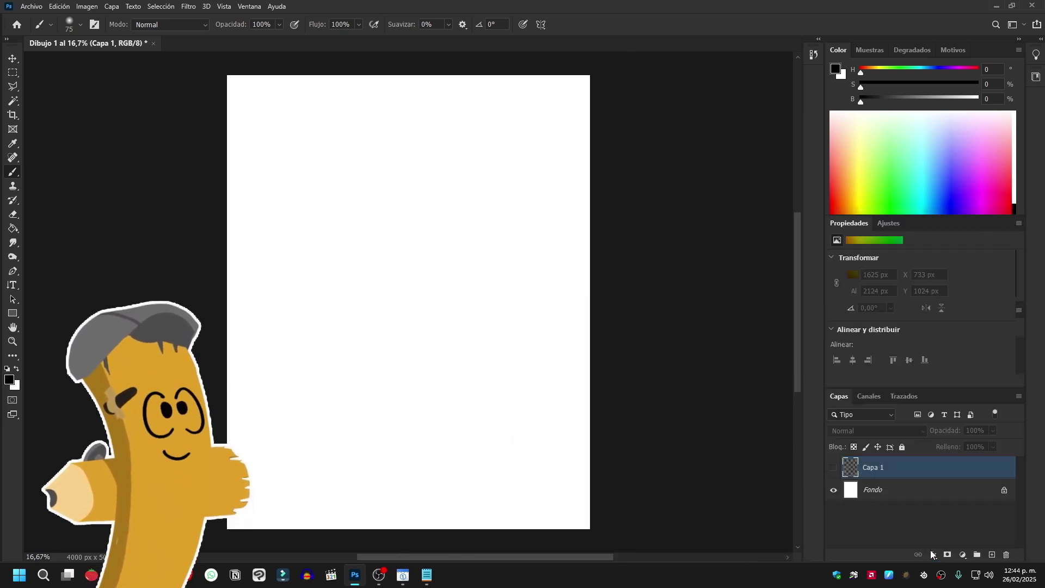
pyautogui.moveTo(929, 388); pyautogui.dragTo(925, 208)
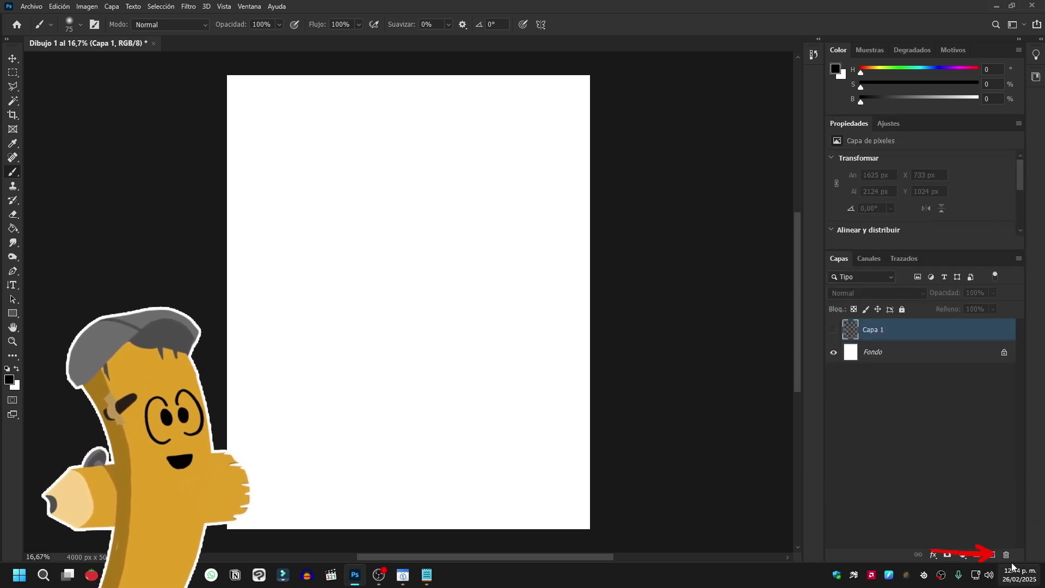
pyautogui.click(936, 392)
pyautogui.click(910, 332)
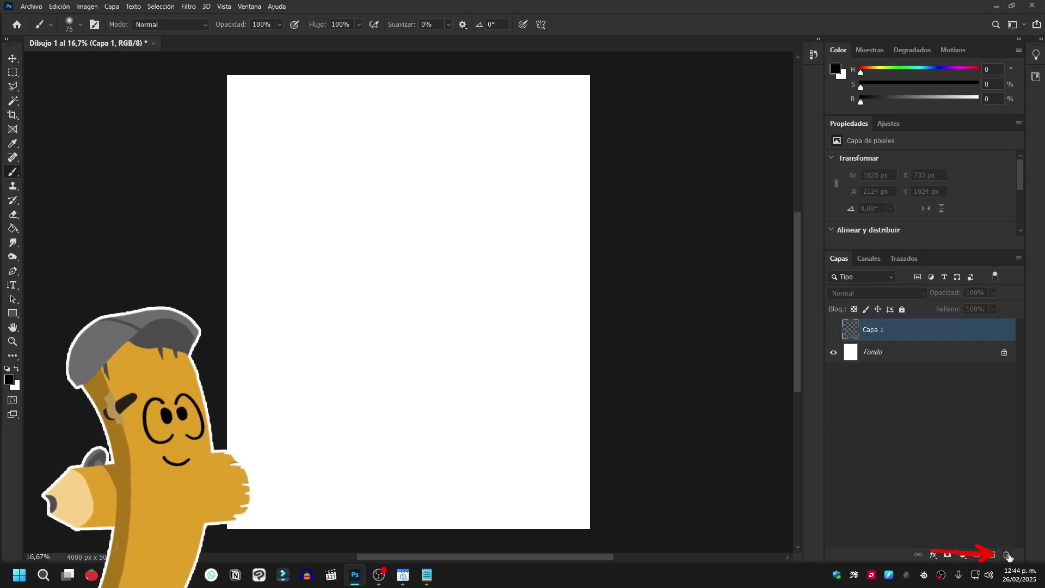
pyautogui.click(1008, 555)
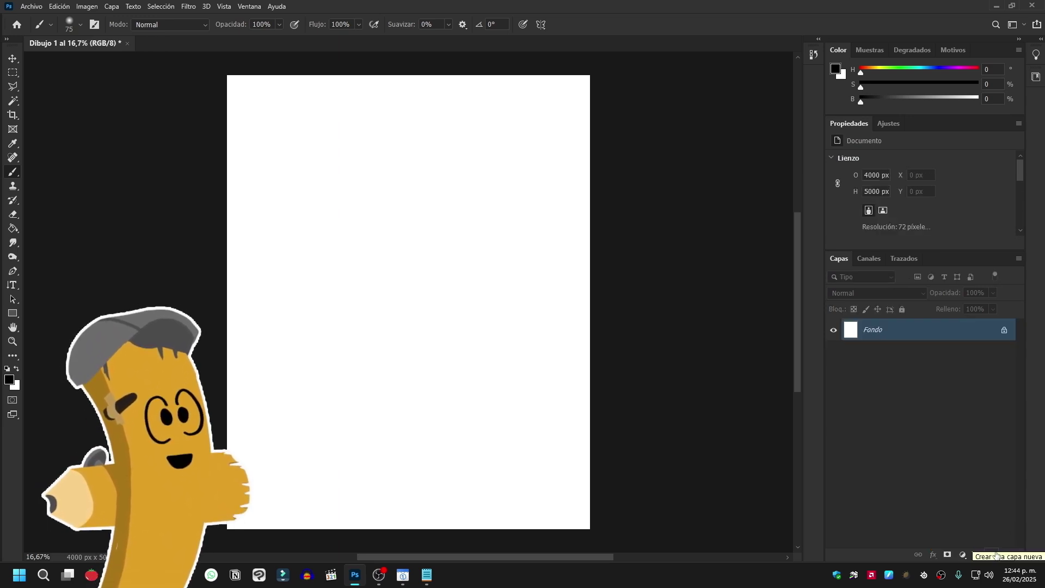
pyautogui.click(996, 553)
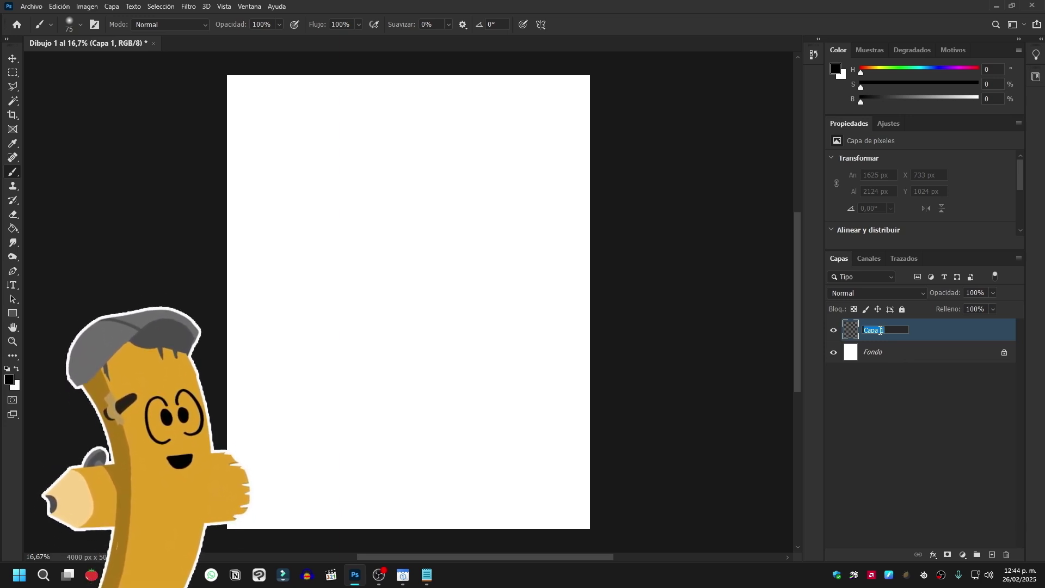
pyautogui.write('boceto')
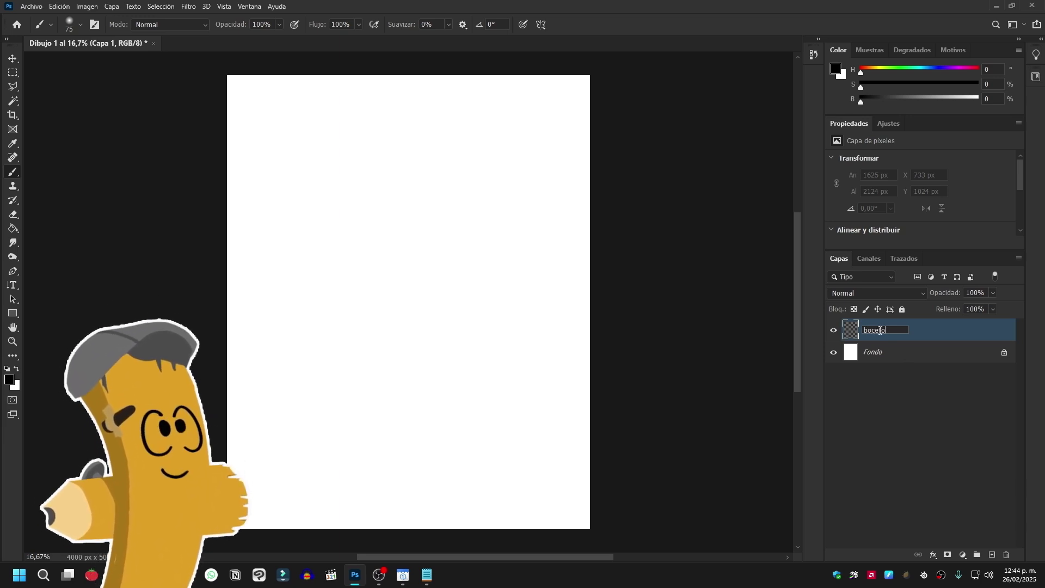
pyautogui.press('Return')
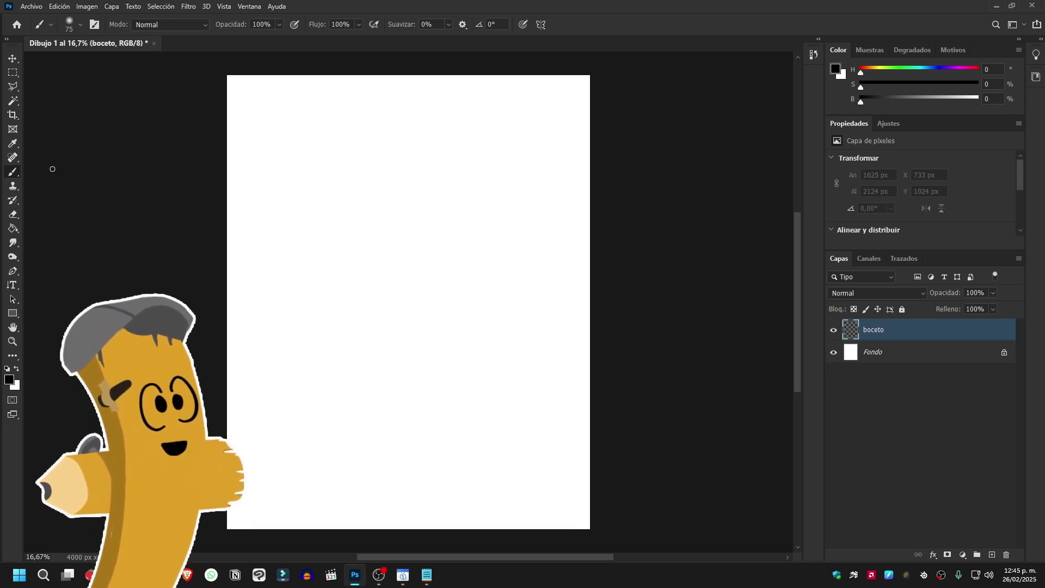
pyautogui.moveTo(13, 40)
pyautogui.mouseDown()
pyautogui.moveTo(429, 97)
pyautogui.moveTo(414, 124)
pyautogui.mouseUp()
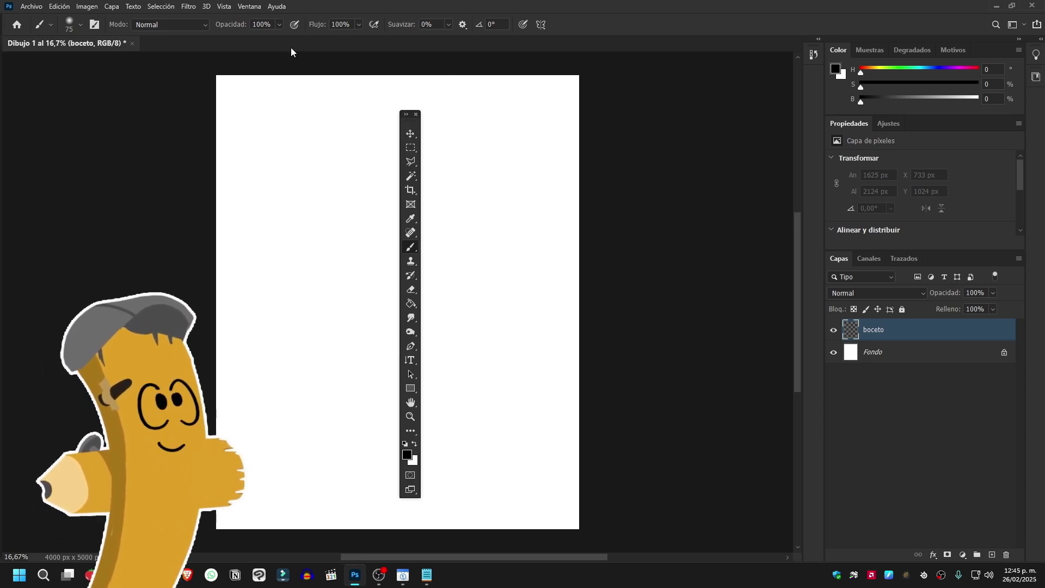
pyautogui.click(251, 7)
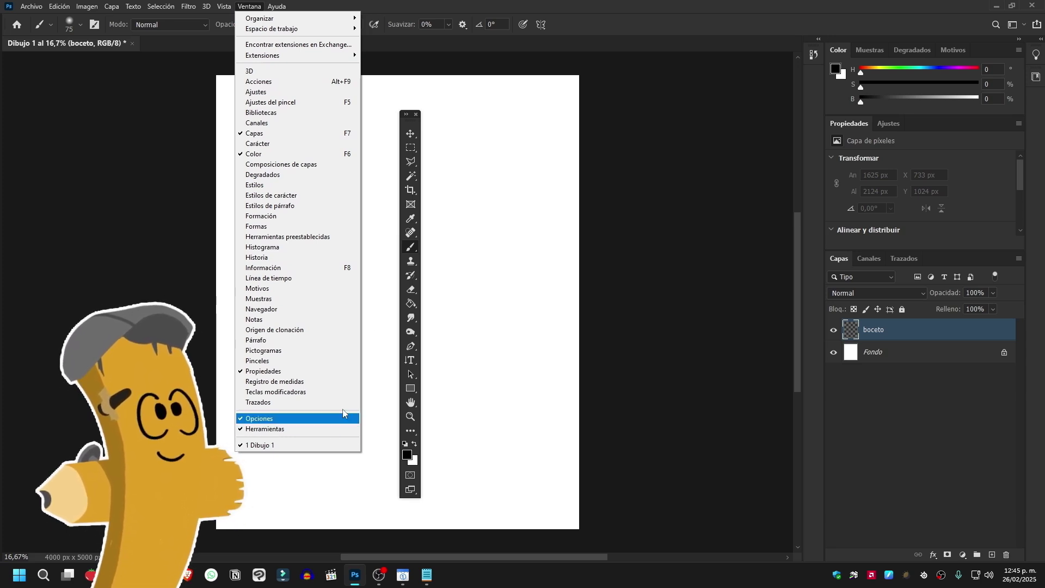
pyautogui.click(480, 141)
pyautogui.moveTo(417, 125); pyautogui.dragTo(7, 106)
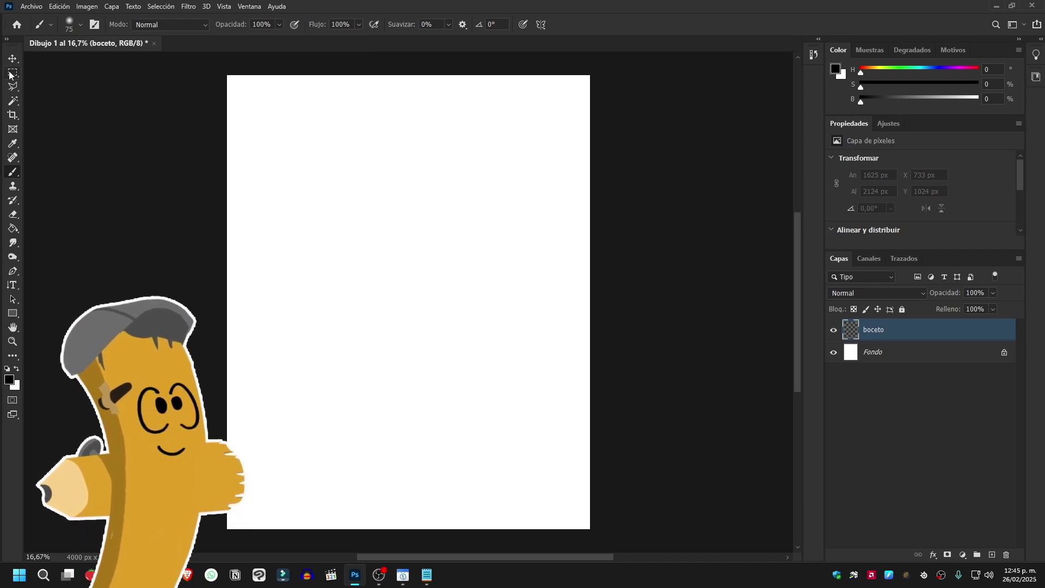
pyautogui.rightClick(18, 175)
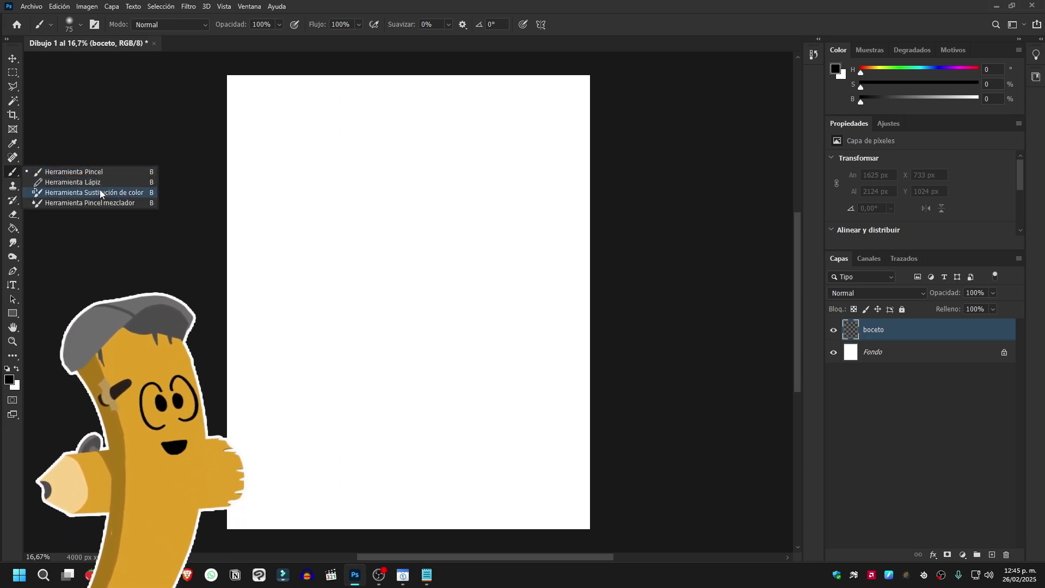
# Step: Paint and undo a test stroke on boceto, then look at the brush preset picker
pyautogui.click(106, 173)
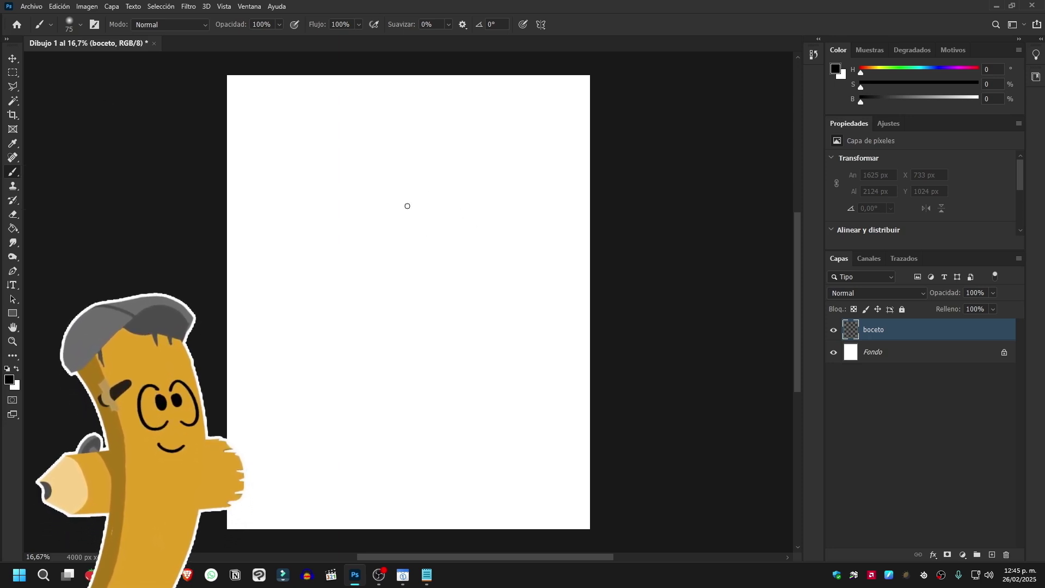
pyautogui.moveTo(381, 194); pyautogui.dragTo(548, 116)
pyautogui.hotkey('ctrl', 'z')
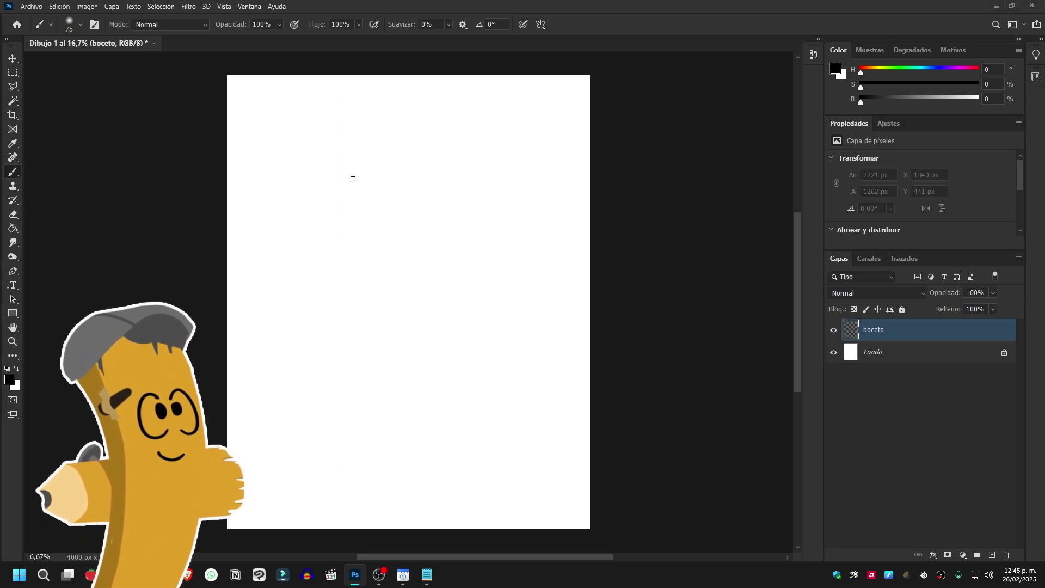
pyautogui.click(81, 24)
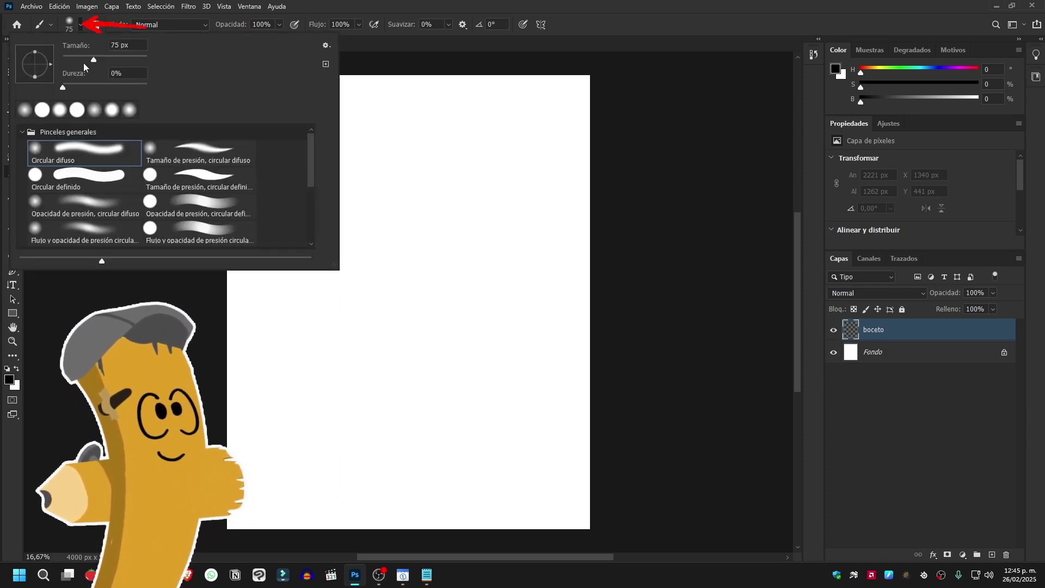
pyautogui.click(549, 12)
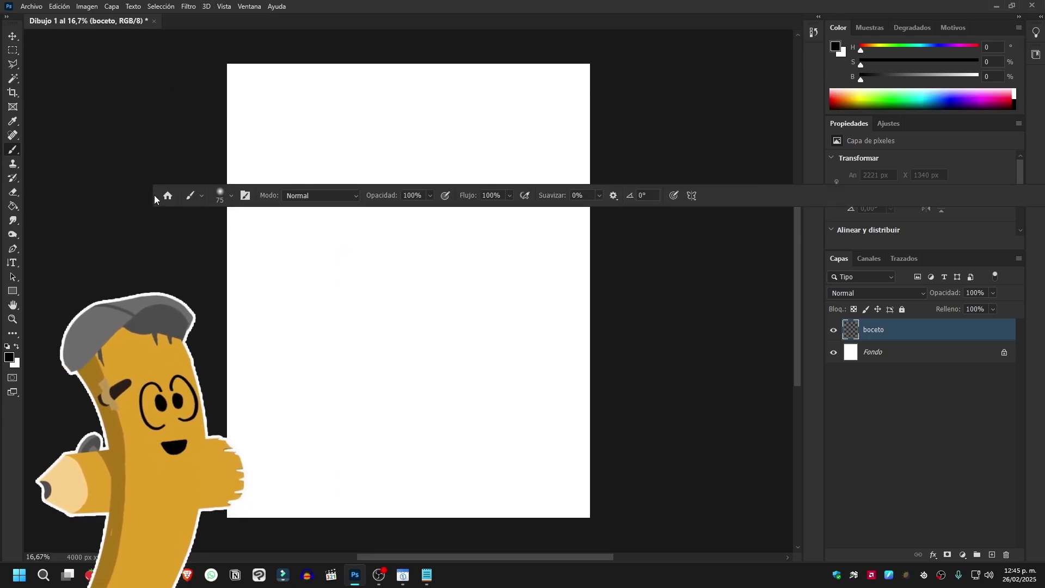
pyautogui.moveTo(4, 28); pyautogui.dragTo(119, 12)
# Step: Choose the hard round Circular definido brush preset at 100% hardness
pyautogui.click(249, 6)
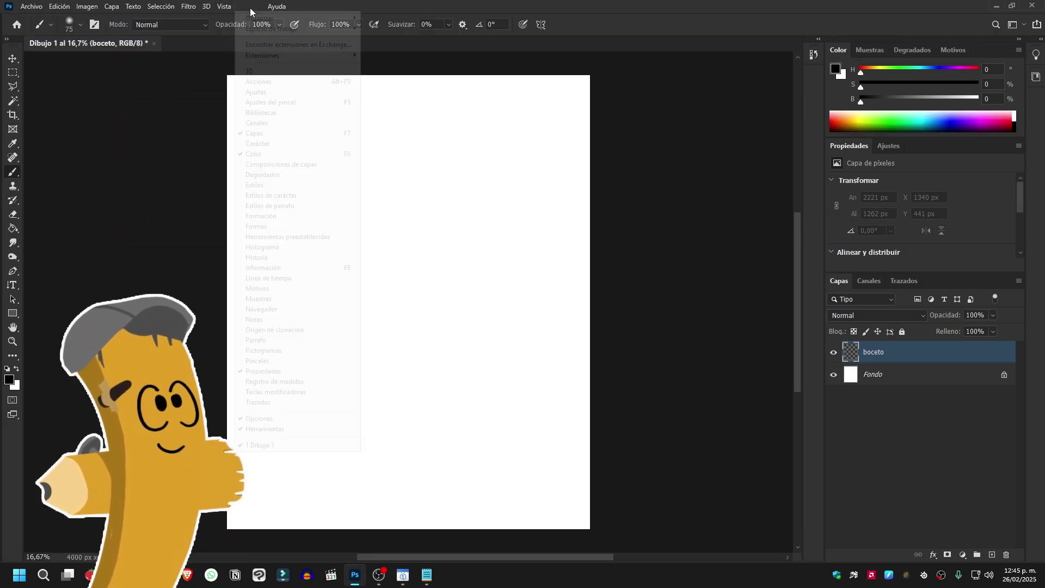
pyautogui.click(80, 24)
pyautogui.click(427, 199)
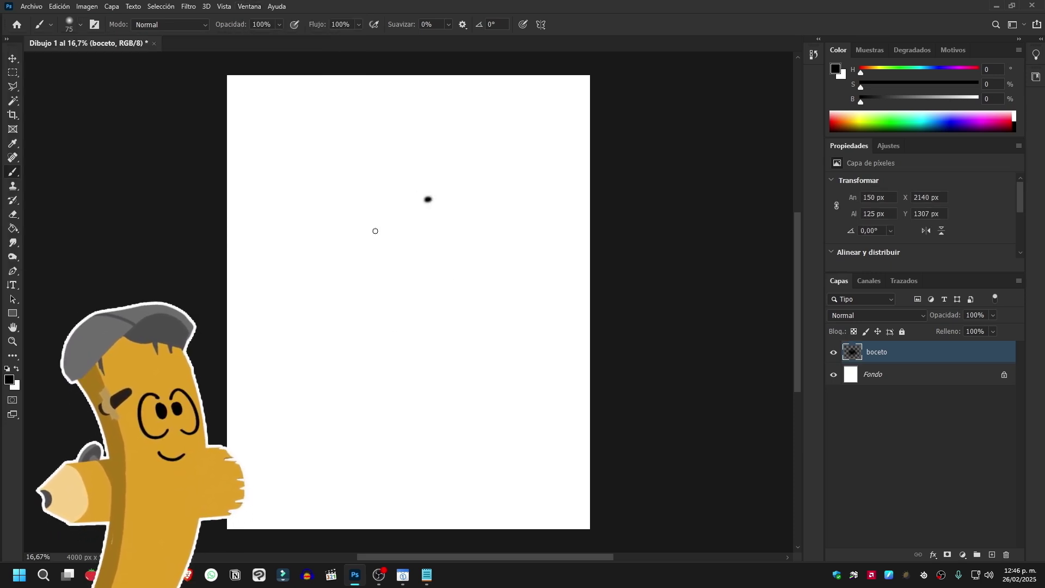
pyautogui.hotkey('ctrl', 'z')
pyautogui.rightClick(404, 267)
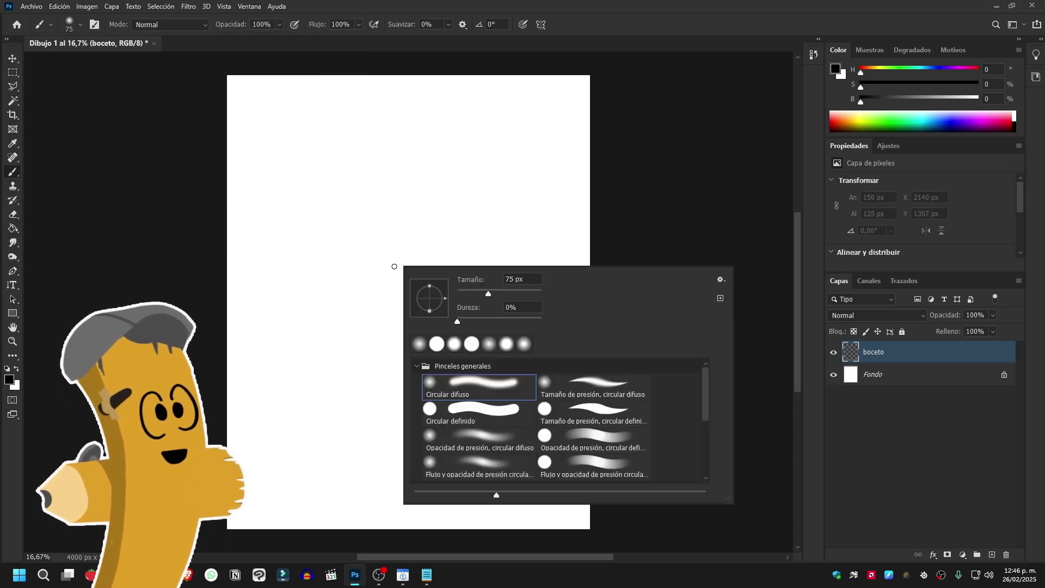
pyautogui.rightClick(386, 207)
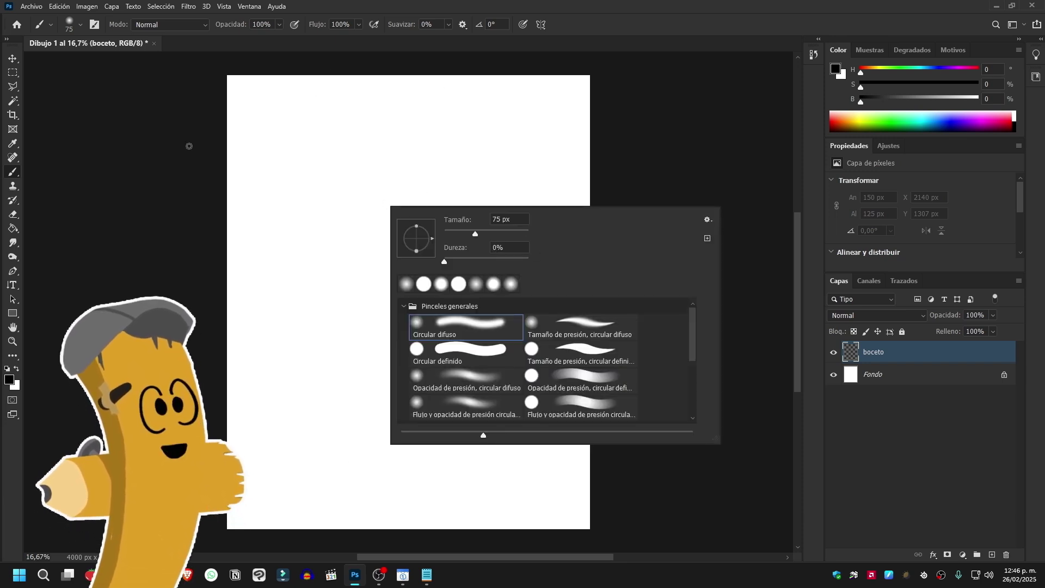
pyautogui.click(484, 356)
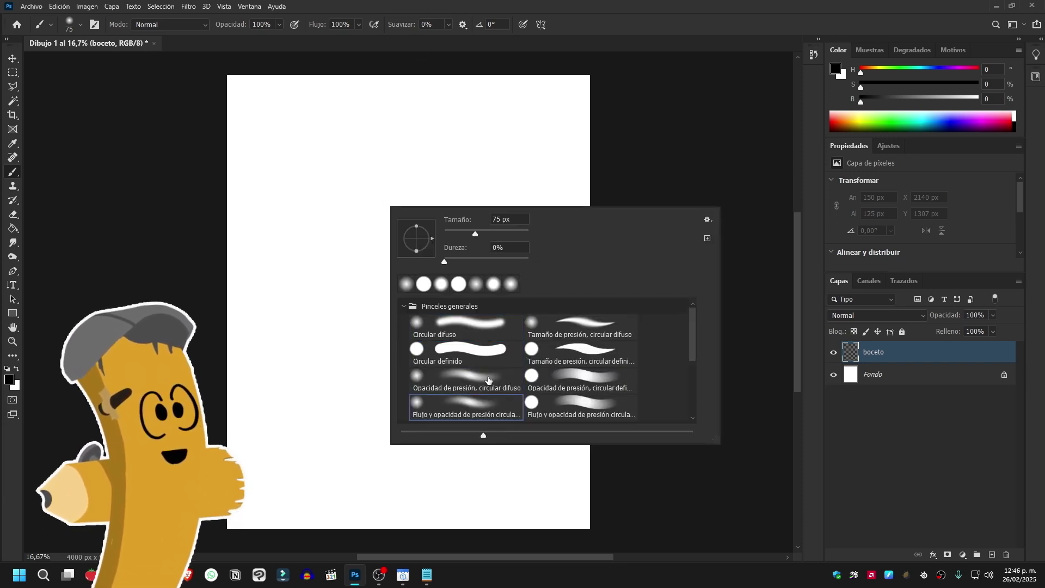
# Step: Paint test strokes at brush sizes 36, 83 and 95 px, softening hardness to 61%
pyautogui.moveTo(475, 234); pyautogui.dragTo(458, 234)
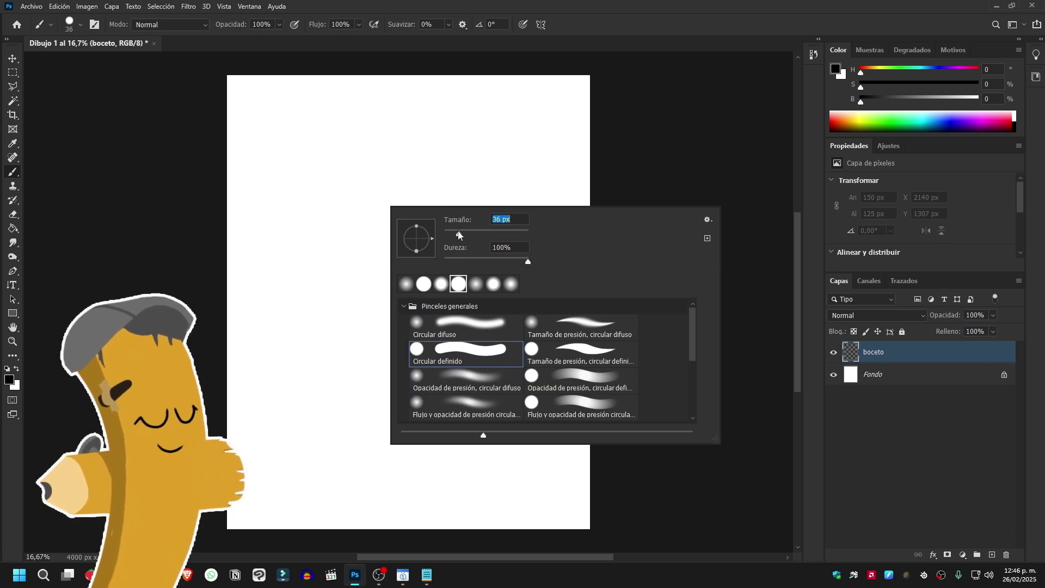
pyautogui.moveTo(340, 188); pyautogui.dragTo(334, 273)
pyautogui.rightClick(414, 219)
pyautogui.moveTo(393, 145); pyautogui.dragTo(383, 265)
pyautogui.rightClick(467, 253)
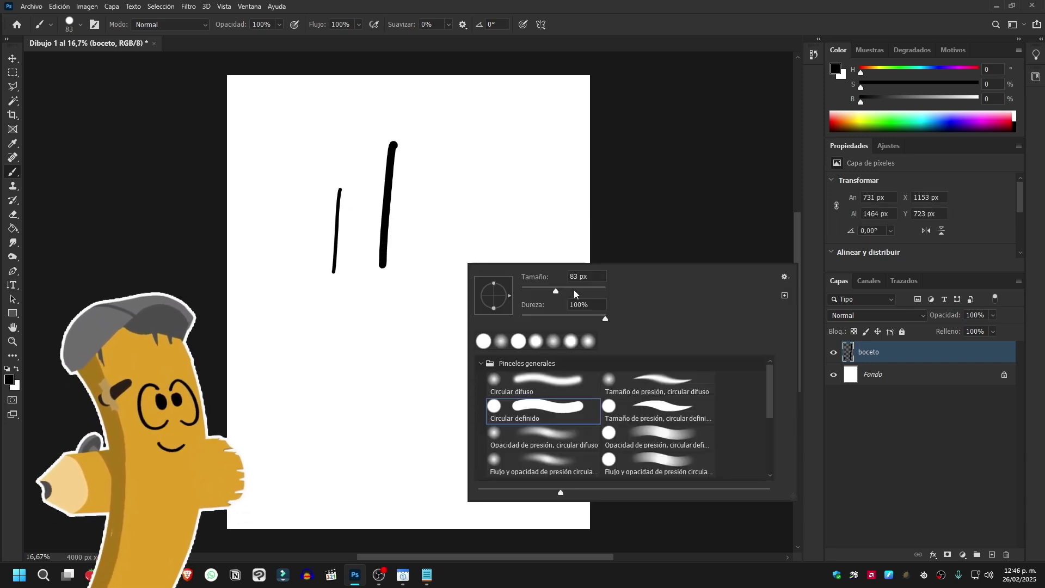
pyautogui.moveTo(554, 281); pyautogui.dragTo(579, 281)
pyautogui.moveTo(455, 128); pyautogui.dragTo(443, 272)
pyautogui.rightClick(437, 318)
pyautogui.moveTo(520, 347); pyautogui.dragTo(530, 348)
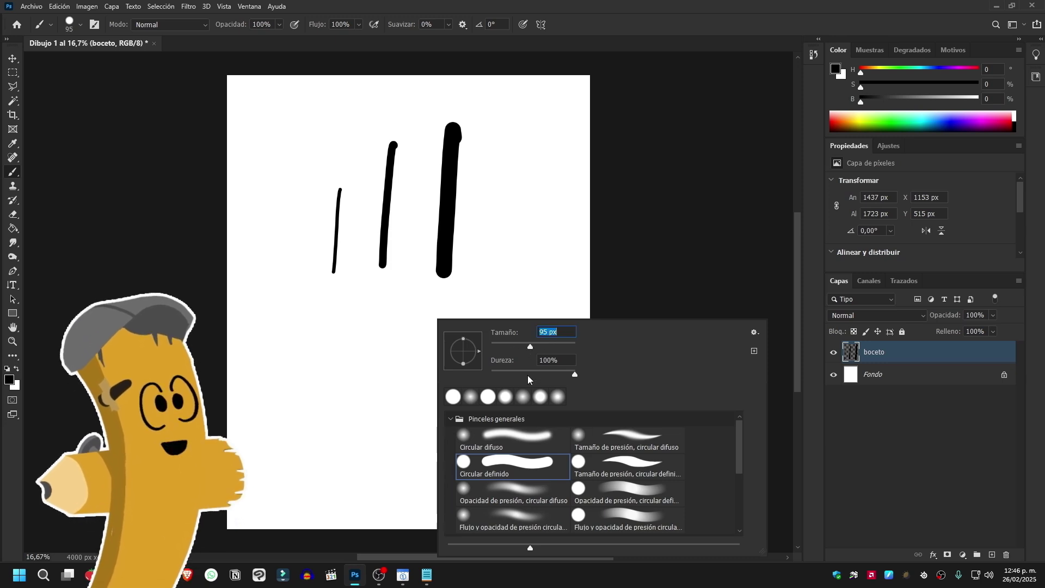
pyautogui.moveTo(574, 375); pyautogui.dragTo(543, 375)
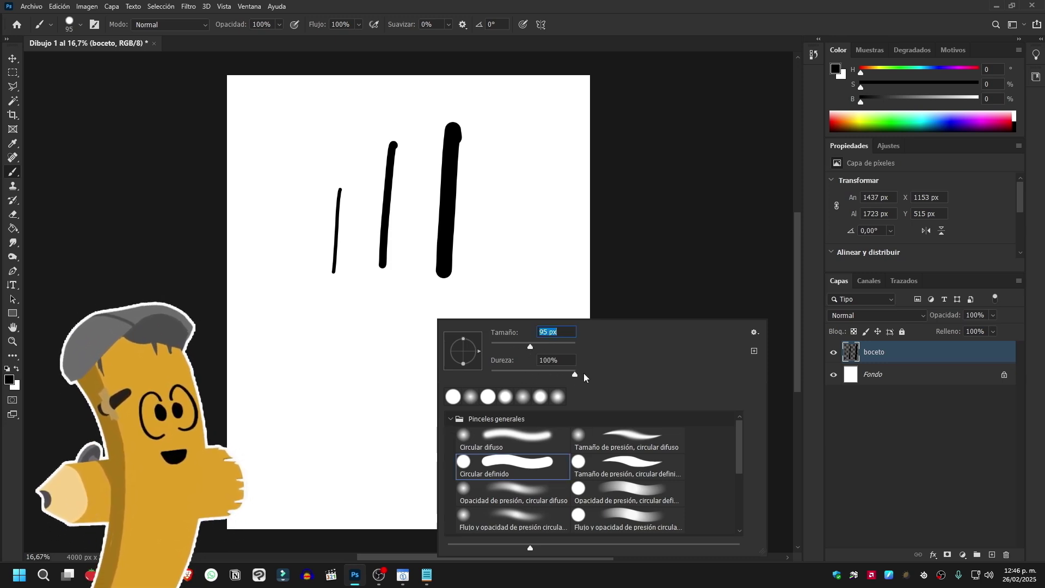
pyautogui.moveTo(522, 142); pyautogui.dragTo(508, 309)
# Step: Paint a soft zigzag test stroke, then undo all the test strokes
pyautogui.rightClick(504, 311)
pyautogui.moveTo(637, 364); pyautogui.dragTo(497, 368)
pyautogui.press('Return')
pyautogui.moveTo(329, 314); pyautogui.dragTo(434, 324)
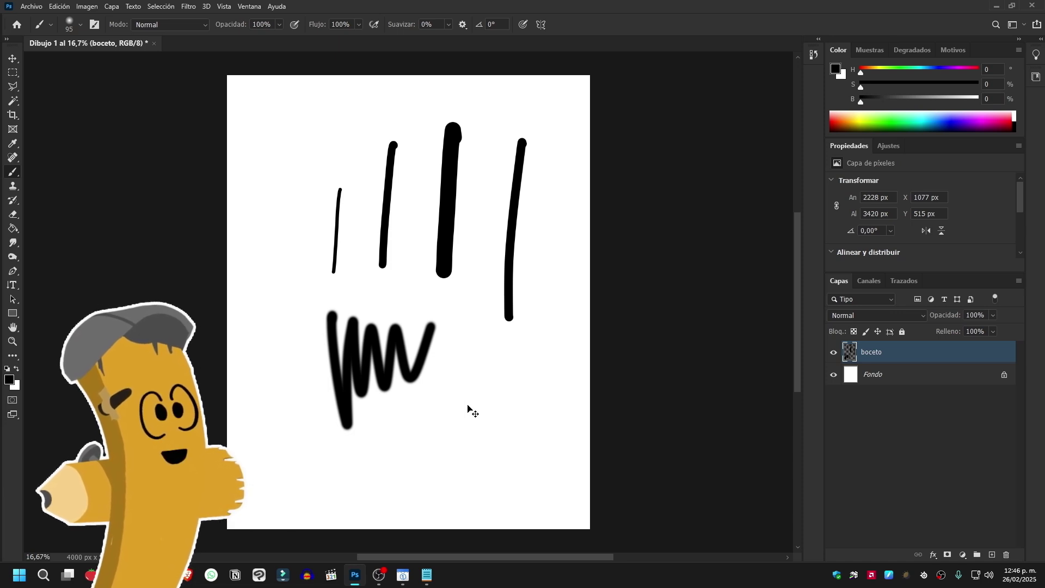
pyautogui.hotkey('ctrl', 'z')
pyautogui.hotkey('ctrl', 'shift', 'z')
pyautogui.hotkey('ctrl', 'z')
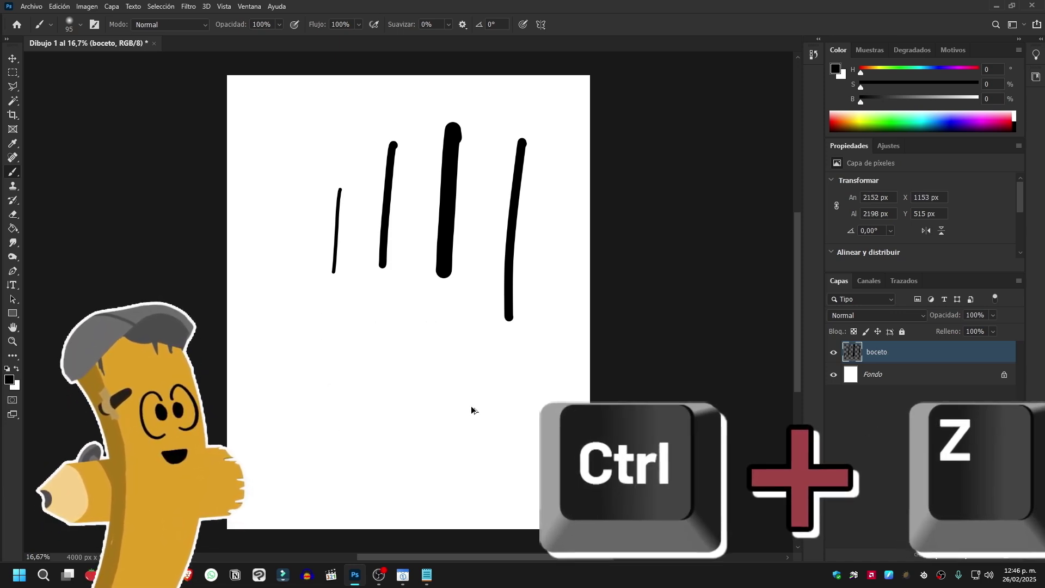
pyautogui.hotkey('ctrl', 'shift', 'z')
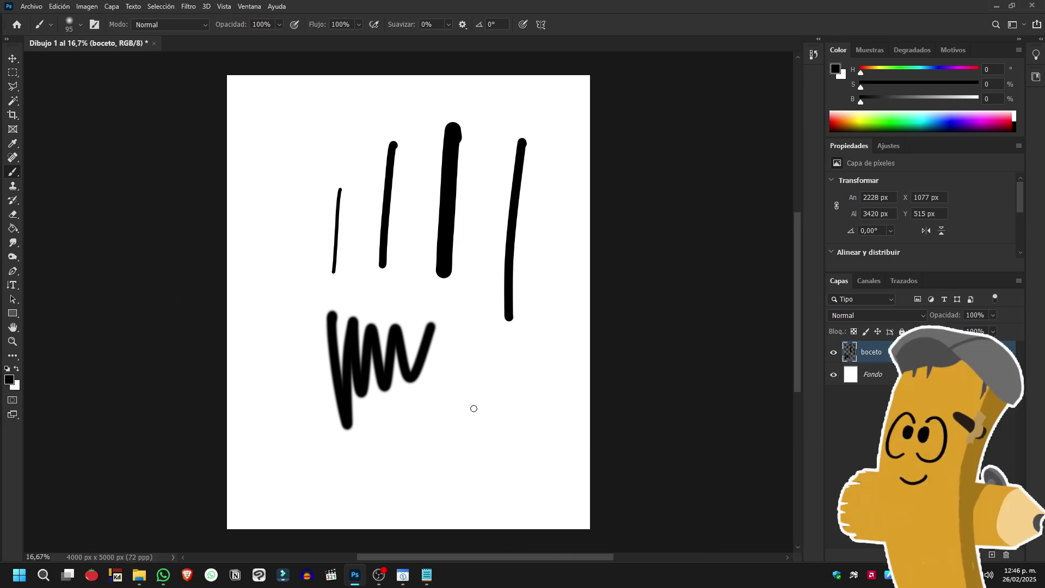
pyautogui.hotkey('ctrl', 'z')
pyautogui.hotkey('ctrl', 'z')
pyautogui.hotkey('ctrl', 'z')
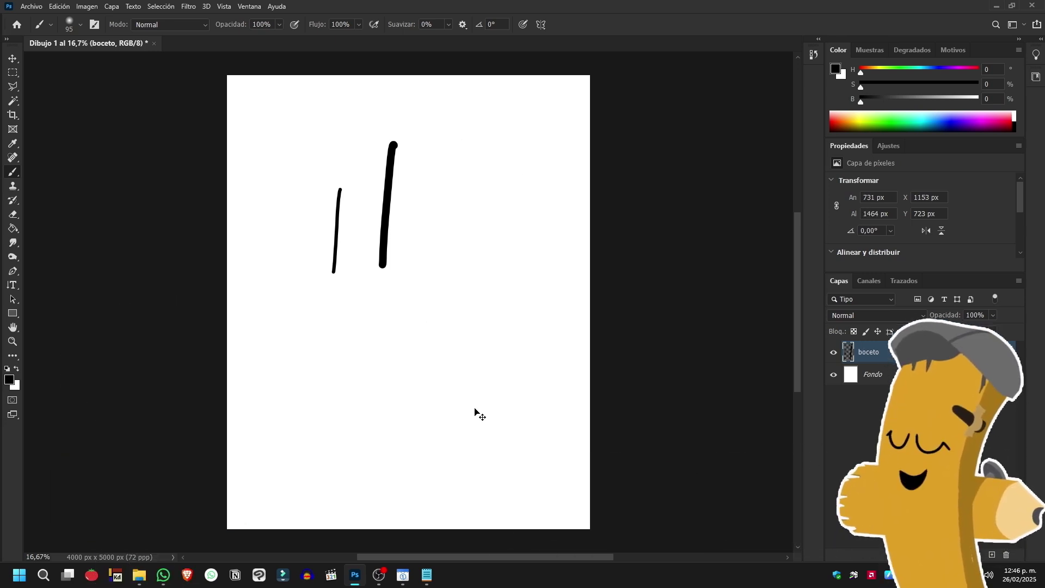
pyautogui.hotkey('ctrl', 'z')
pyautogui.hotkey('ctrl', 'z')
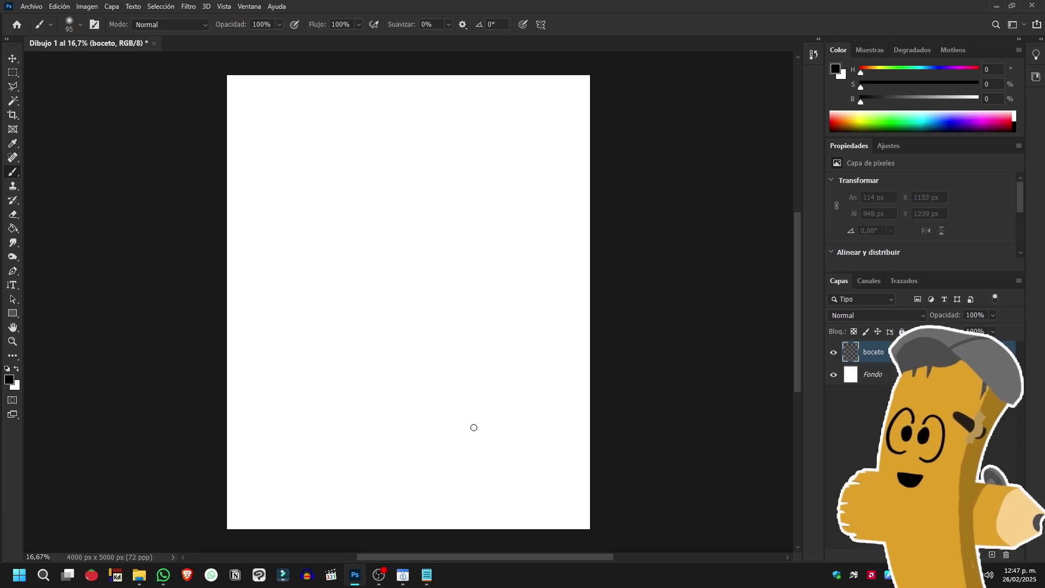
# Step: Scribble and undo 'Con', set the brush size to 46 px, and undo a final squiggle
pyautogui.moveTo(419, 166); pyautogui.dragTo(536, 191)
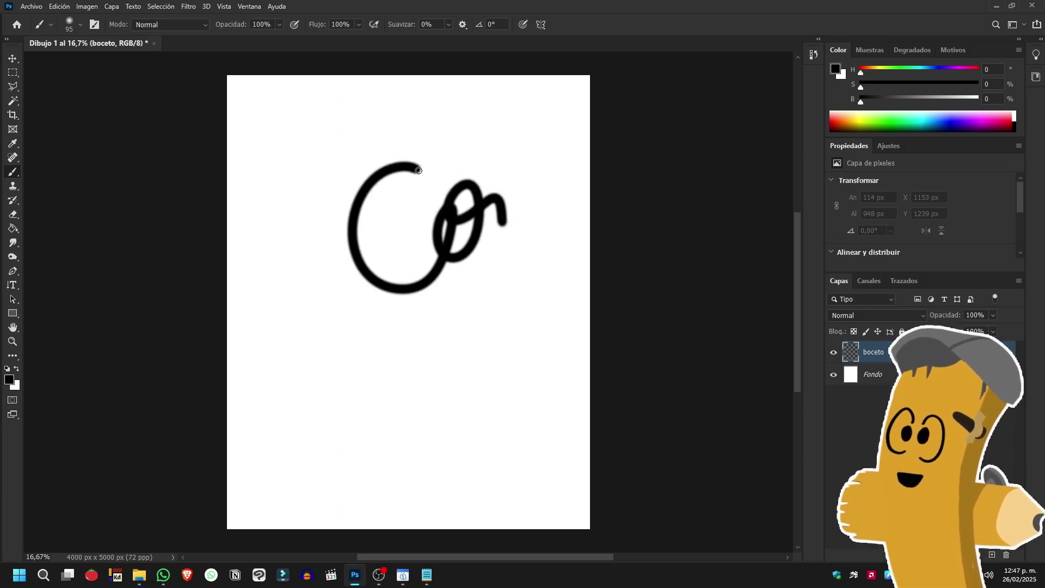
pyautogui.hotkey('ctrl', 'z')
pyautogui.rightClick(414, 208)
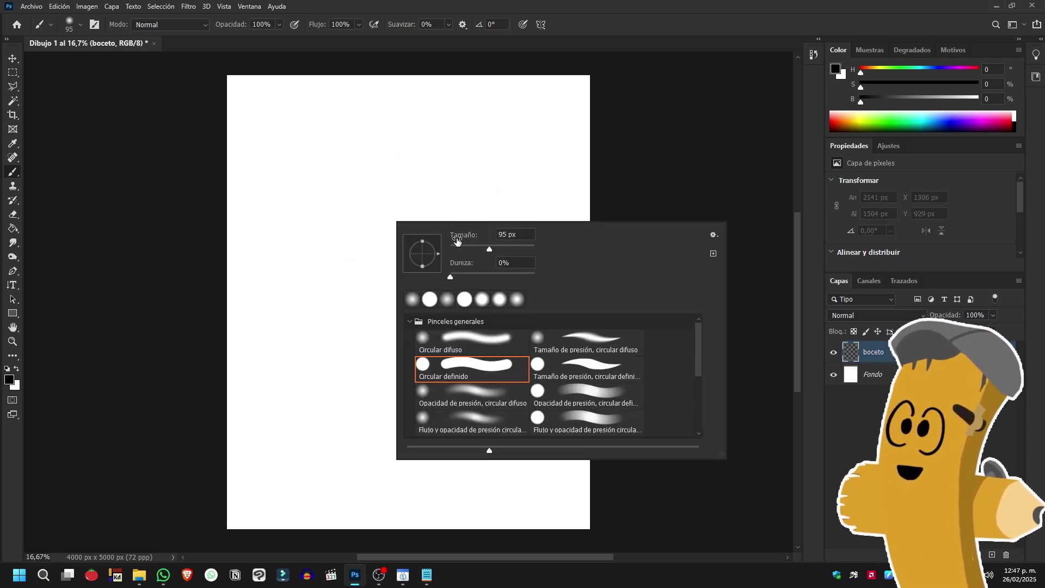
pyautogui.moveTo(470, 250); pyautogui.dragTo(471, 251)
pyautogui.press('Return')
pyautogui.moveTo(392, 147); pyautogui.dragTo(514, 218)
pyautogui.hotkey('ctrl', 'z')
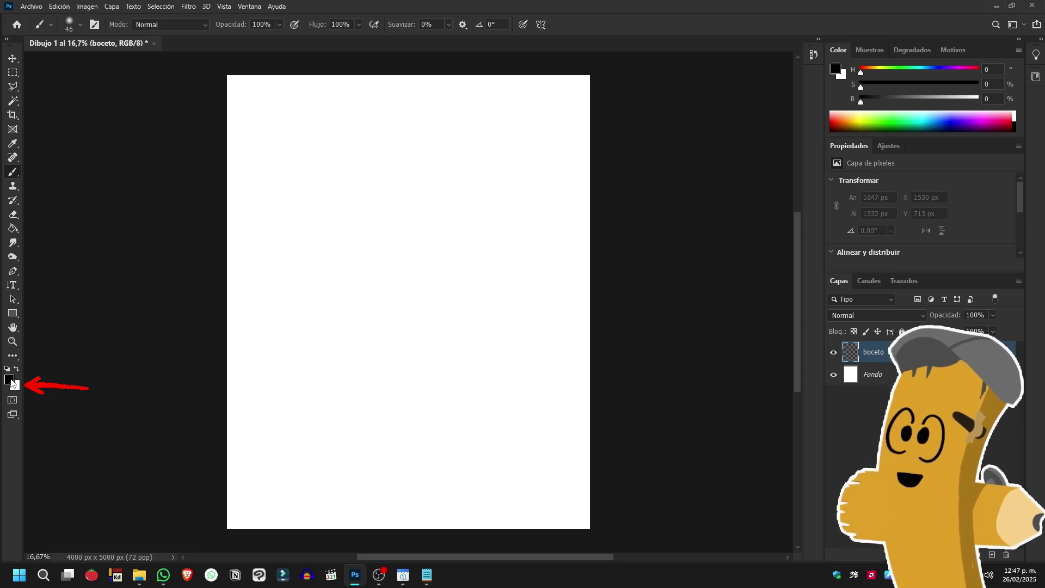
# Step: Set the foreground colour to mid grey 808080
pyautogui.click(9, 379)
pyautogui.moveTo(459, 187); pyautogui.dragTo(486, 206)
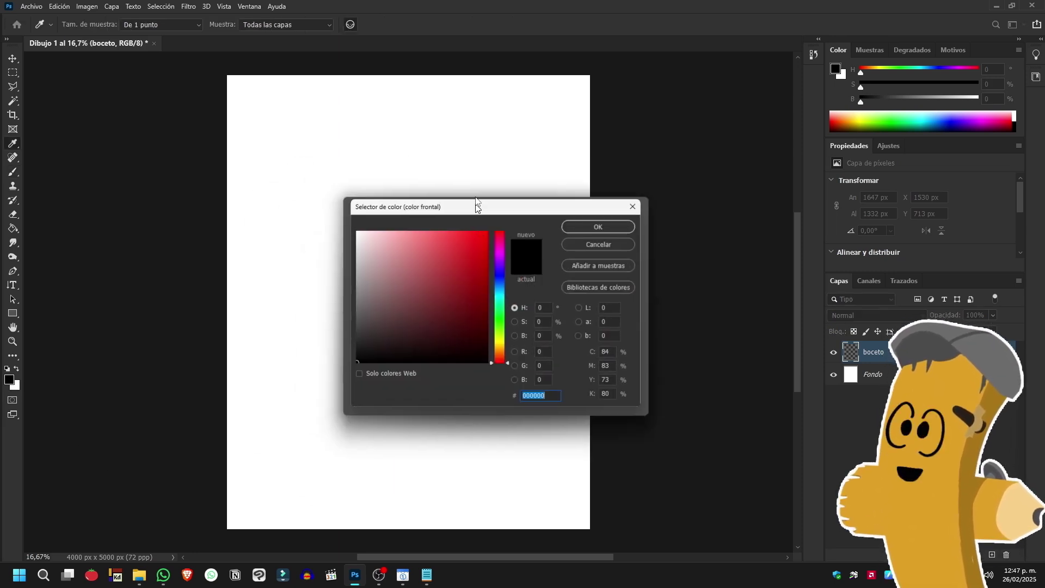
pyautogui.click(479, 224)
pyautogui.write('808080')
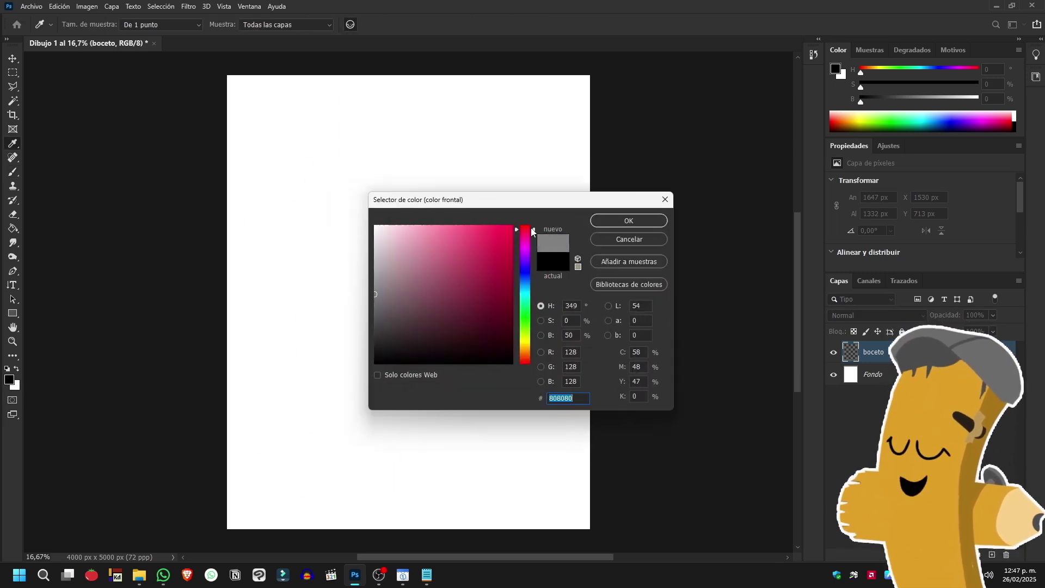
pyautogui.click(604, 218)
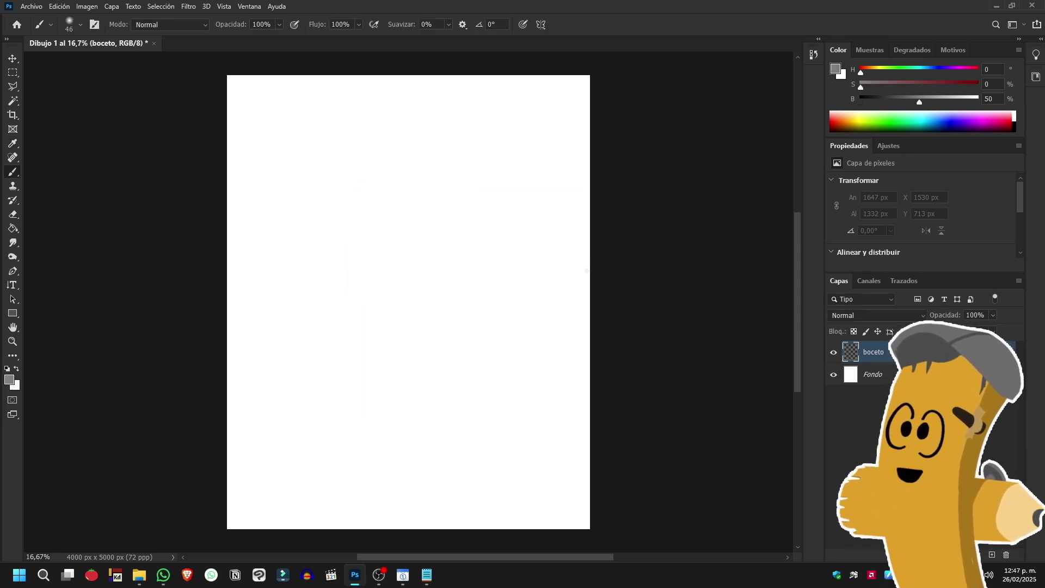
# Step: Sketch the boy's eyes, pupils, zigzag nose, toothy mouth and jaw line
pyautogui.scroll(1, 348, 218)
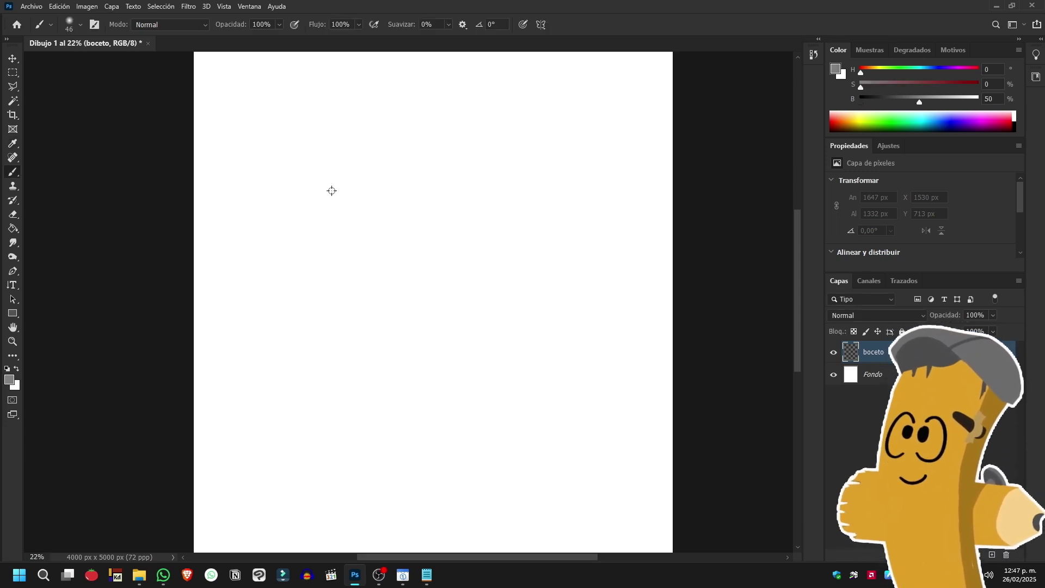
pyautogui.moveTo(328, 205); pyautogui.dragTo(321, 216)
pyautogui.moveTo(441, 203); pyautogui.dragTo(452, 206)
pyautogui.moveTo(411, 196)
pyautogui.mouseDown()
pyautogui.moveTo(414, 290)
pyautogui.moveTo(431, 308)
pyautogui.mouseUp()
pyautogui.scroll(-1, 348, 246)
pyautogui.moveTo(321, 323)
pyautogui.mouseDown()
pyautogui.moveTo(415, 335)
pyautogui.moveTo(388, 359)
pyautogui.mouseUp()
pyautogui.moveTo(341, 246); pyautogui.dragTo(338, 248)
pyautogui.moveTo(427, 229); pyautogui.dragTo(490, 280)
pyautogui.moveTo(453, 205); pyautogui.dragTo(402, 397)
pyautogui.moveTo(284, 296); pyautogui.dragTo(270, 326)
# Step: Draw the spiral ear, chin and neck, shrink the head, and add shoulders and torso
pyautogui.hotkey('ctrl', 'z')
pyautogui.moveTo(284, 229)
pyautogui.mouseDown()
pyautogui.moveTo(293, 346)
pyautogui.moveTo(271, 327)
pyautogui.mouseUp()
pyautogui.moveTo(292, 346); pyautogui.dragTo(306, 441)
pyautogui.moveTo(328, 377); pyautogui.dragTo(403, 397)
pyautogui.hotkey('ctrl', 't')
pyautogui.moveTo(495, 445); pyautogui.dragTo(479, 408)
pyautogui.press('Return')
pyautogui.moveTo(308, 390); pyautogui.dragTo(258, 525)
pyautogui.moveTo(356, 392); pyautogui.dragTo(396, 525)
pyautogui.moveTo(339, 458); pyautogui.dragTo(343, 456)
pyautogui.moveTo(263, 502); pyautogui.dragTo(307, 523)
pyautogui.moveTo(321, 323); pyautogui.dragTo(329, 389)
# Step: Add the back of the head, spiky hair strokes, and both eyebrows
pyautogui.moveTo(256, 199); pyautogui.dragTo(294, 277)
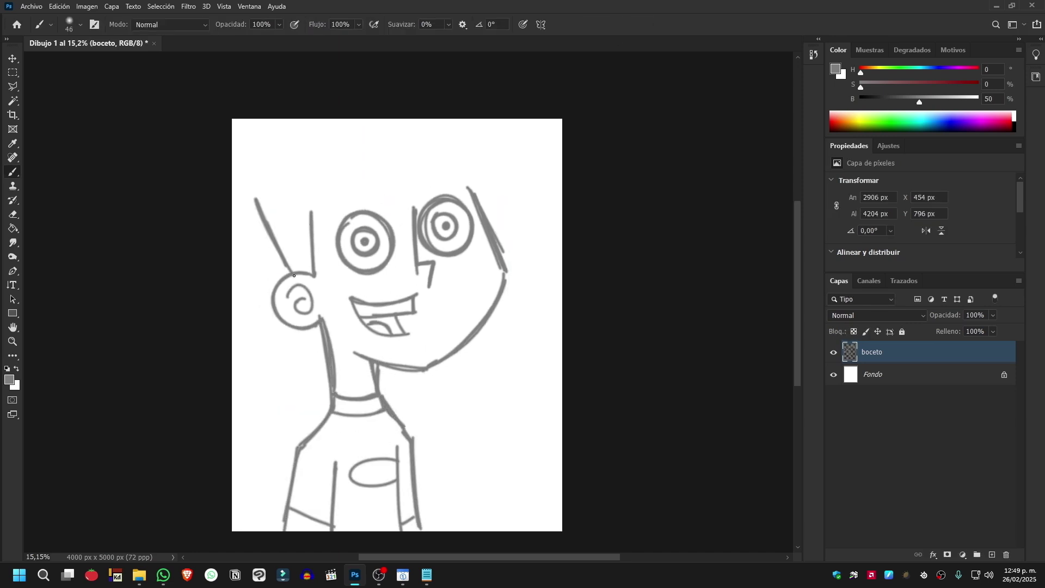
pyautogui.moveTo(269, 222); pyautogui.dragTo(384, 147)
pyautogui.moveTo(468, 170); pyautogui.dragTo(530, 264)
pyautogui.moveTo(381, 163); pyautogui.dragTo(435, 141)
pyautogui.moveTo(321, 251); pyautogui.dragTo(374, 220)
pyautogui.moveTo(389, 223); pyautogui.dragTo(468, 217)
pyautogui.moveTo(416, 206); pyautogui.dragTo(475, 211)
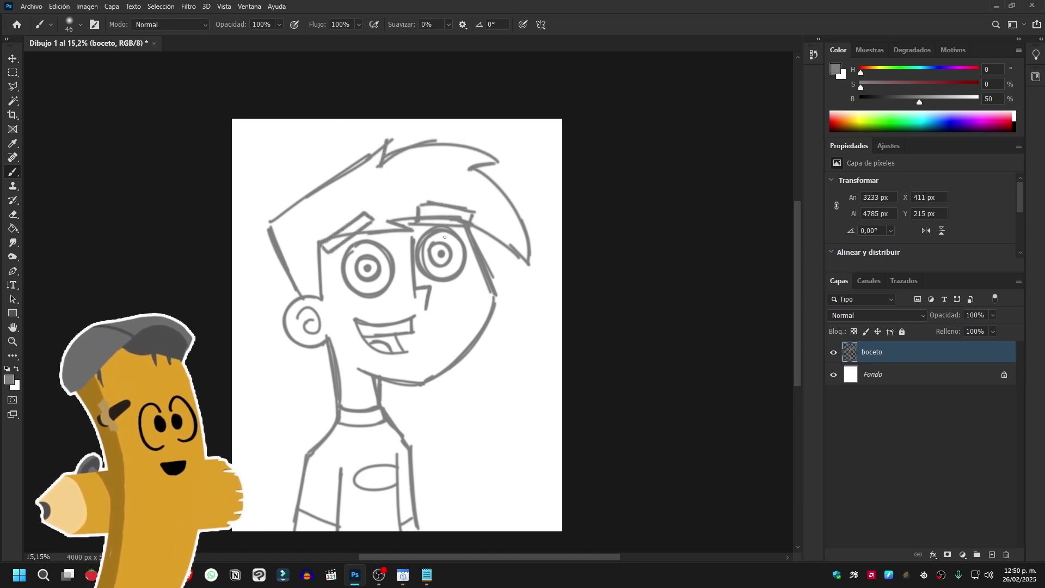
pyautogui.press('l')
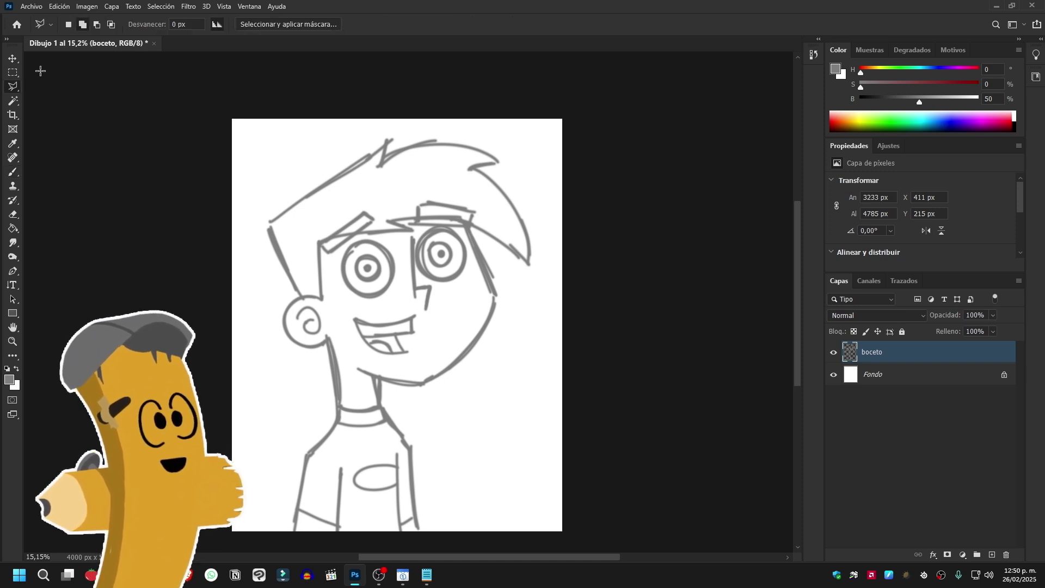
pyautogui.click(15, 99)
pyautogui.click(15, 88)
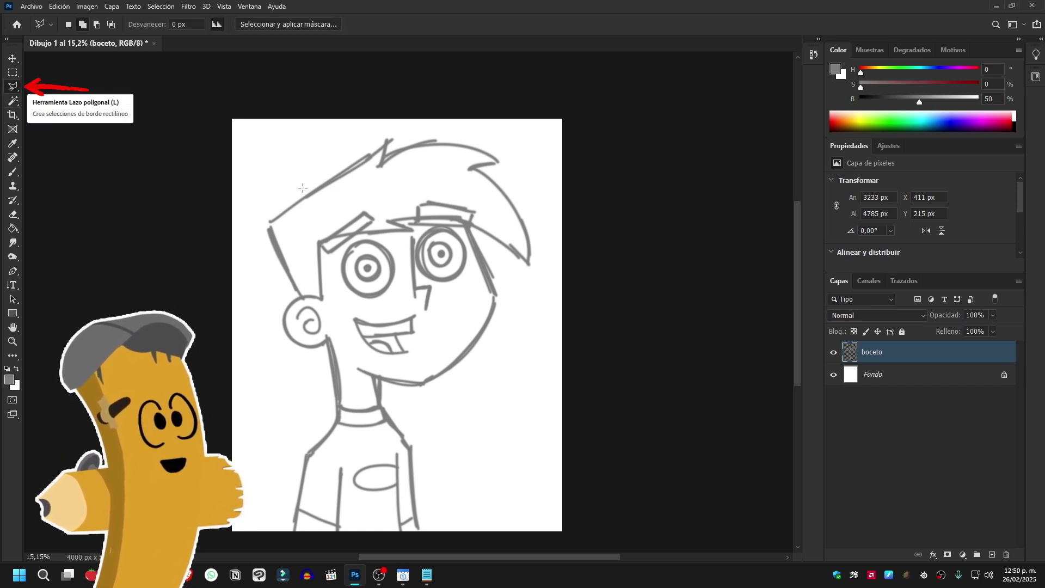
pyautogui.click(287, 179)
pyautogui.click(256, 213)
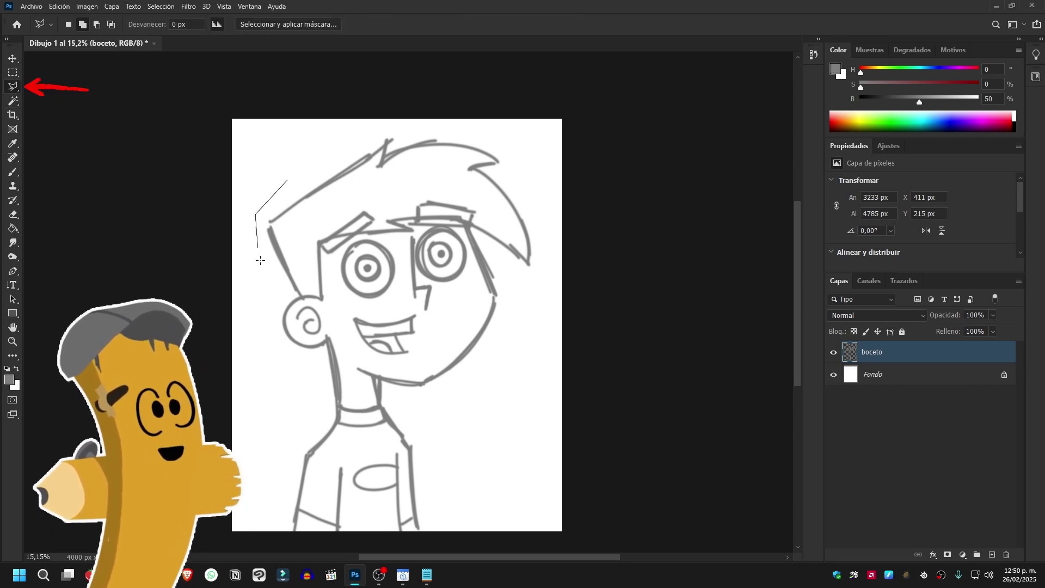
pyautogui.click(272, 345)
pyautogui.click(306, 403)
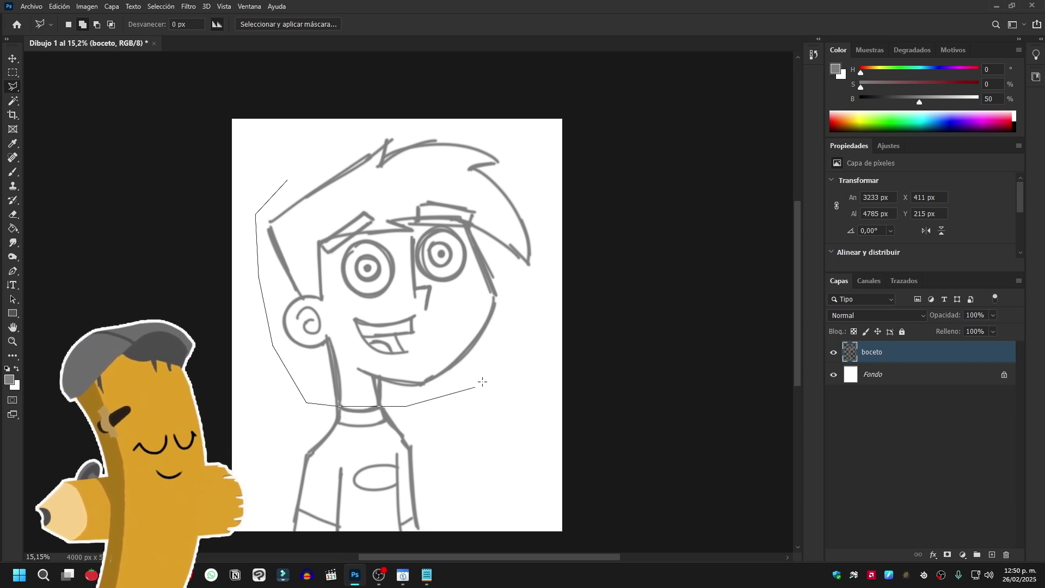
pyautogui.doubleClick(496, 367)
pyautogui.hotkey('ctrl', 'd')
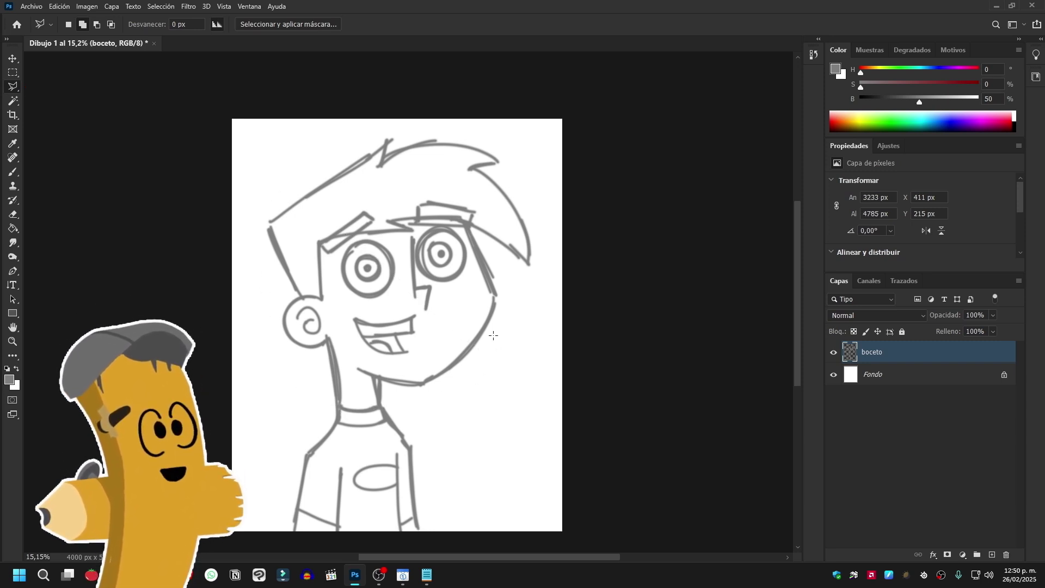
pyautogui.click(452, 392)
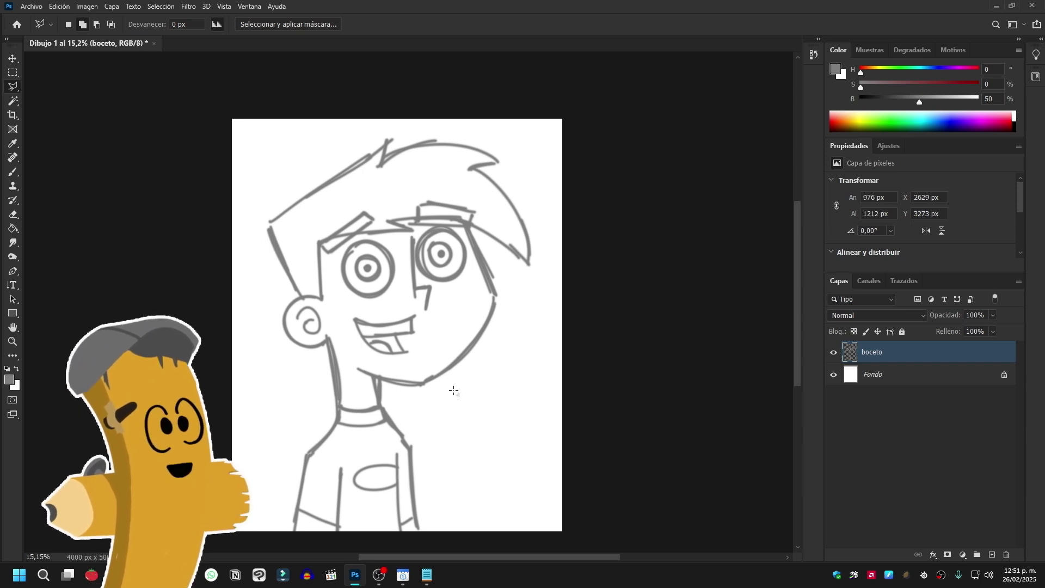
pyautogui.click(13, 172)
pyautogui.moveTo(451, 422); pyautogui.dragTo(498, 391)
pyautogui.moveTo(467, 471)
pyautogui.mouseDown()
pyautogui.moveTo(509, 487)
pyautogui.moveTo(508, 389)
pyautogui.moveTo(457, 436)
pyautogui.mouseUp()
pyautogui.moveTo(468, 392); pyautogui.dragTo(522, 479)
pyautogui.moveTo(474, 411); pyautogui.dragTo(452, 393)
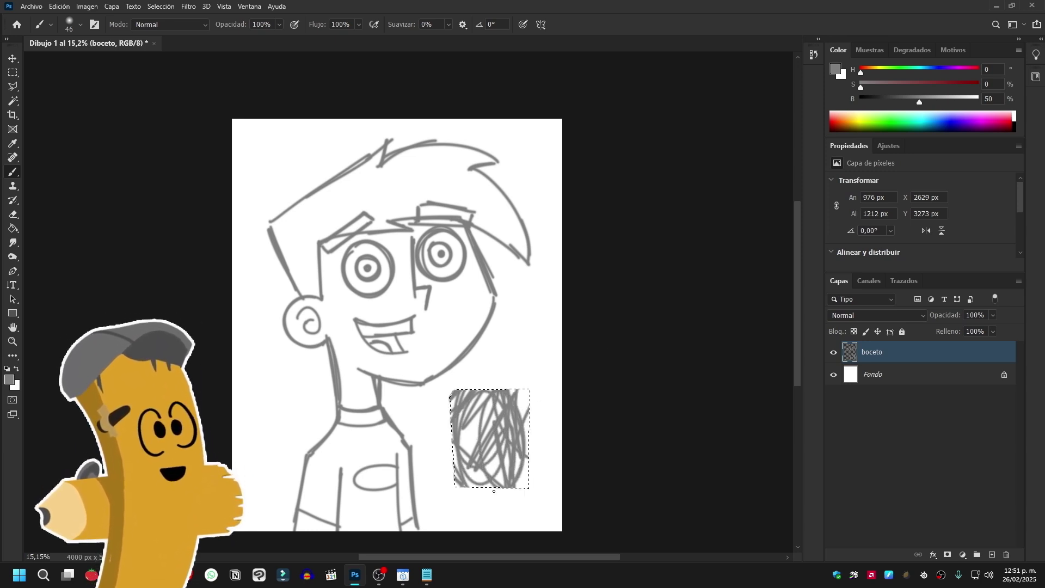
pyautogui.hotkey('ctrl', 'z')
pyautogui.hotkey('ctrl', 'z')
pyautogui.hotkey('ctrl', 'z')
pyautogui.hotkey('ctrl', 'z')
pyautogui.hotkey('ctrl', 'z')
pyautogui.hotkey('ctrl', 'z')
pyautogui.hotkey('ctrl', 'z')
pyautogui.click(21, 86)
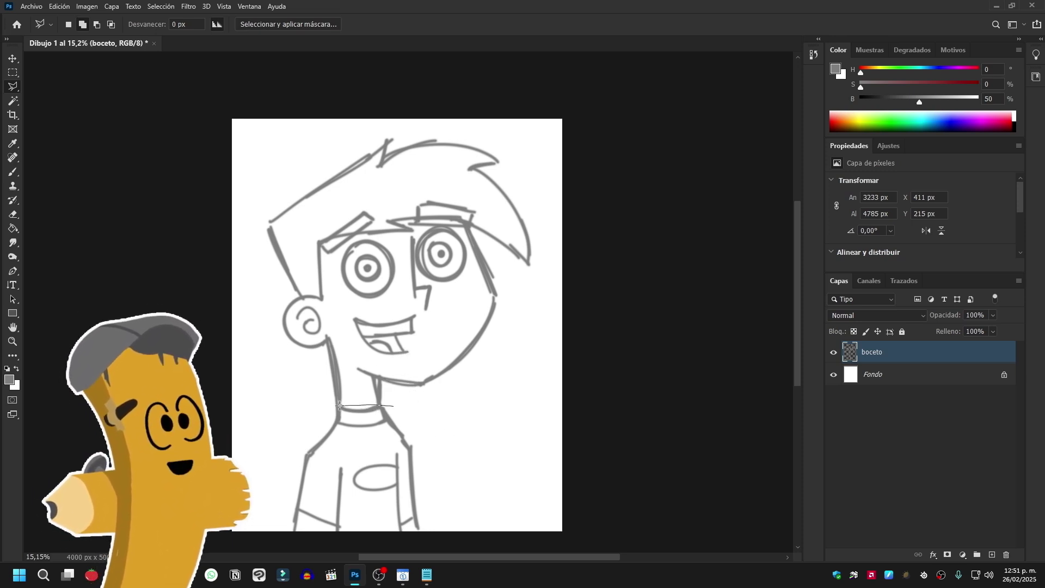
# Step: Draw a polygonal lasso selection around the boy's head, from neck to hair
pyautogui.click(256, 157)
pyautogui.click(376, 103)
pyautogui.click(518, 107)
pyautogui.click(589, 223)
pyautogui.click(566, 351)
pyautogui.click(483, 432)
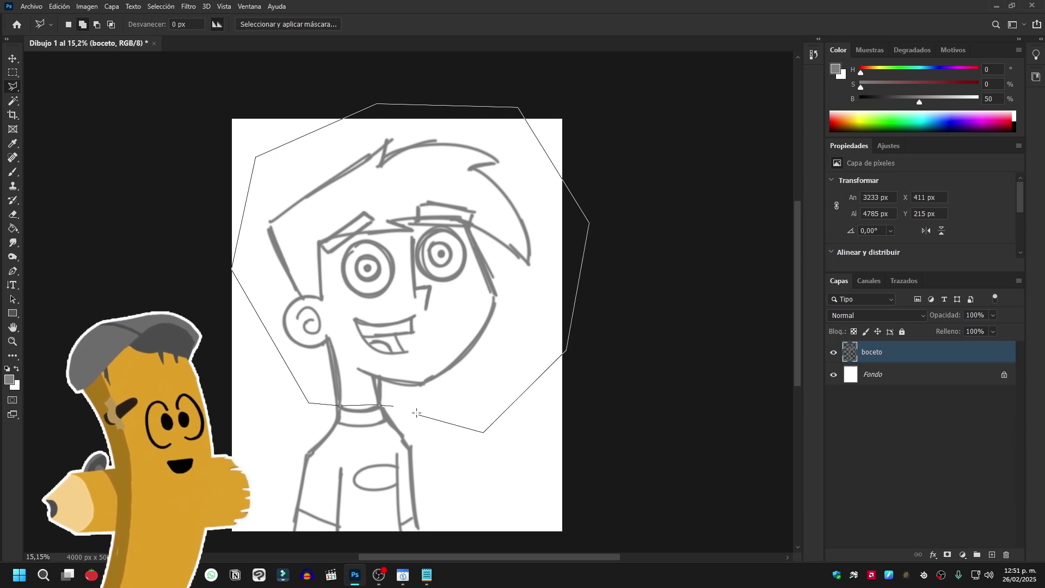
pyautogui.click(394, 407)
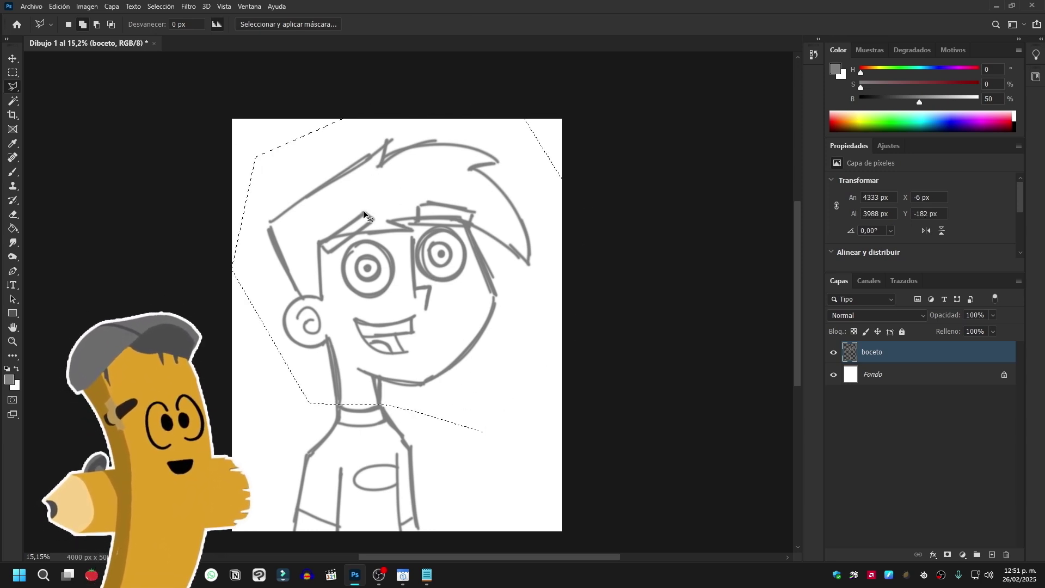
pyautogui.moveTo(381, 231)
pyautogui.mouseDown()
pyautogui.moveTo(458, 285)
pyautogui.moveTo(420, 245)
pyautogui.mouseUp()
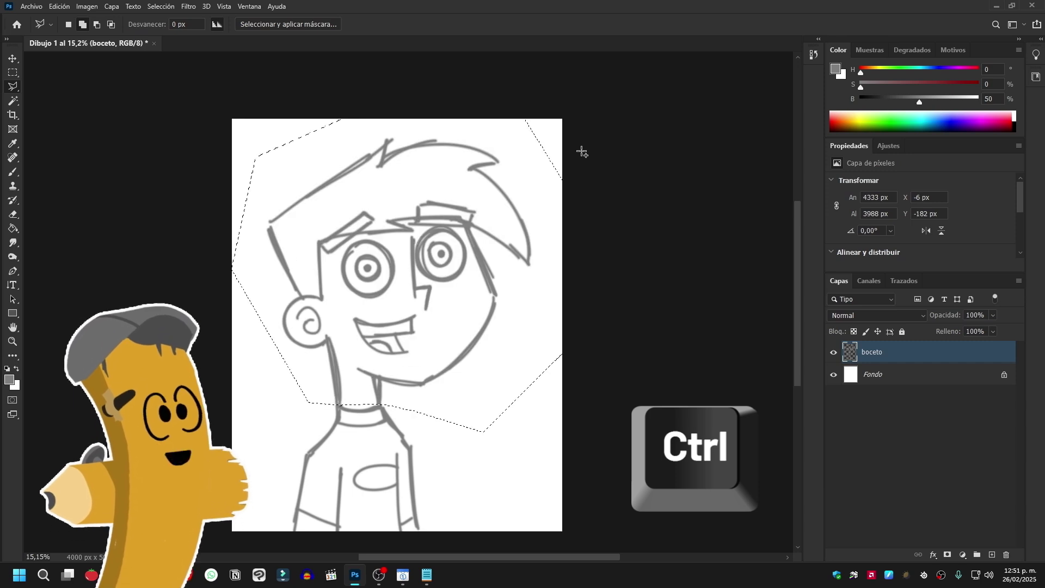
# Step: Rotate the selected head about 4.5° clockwise, shift it slightly right and apply the transform
pyautogui.hotkey('ctrl', 't')
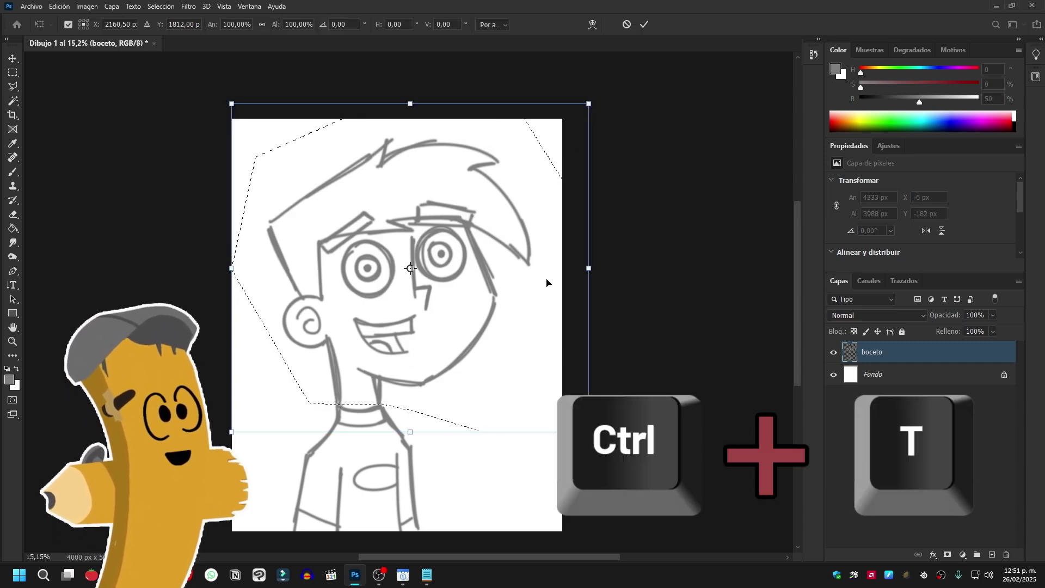
pyautogui.moveTo(599, 84); pyautogui.dragTo(615, 99)
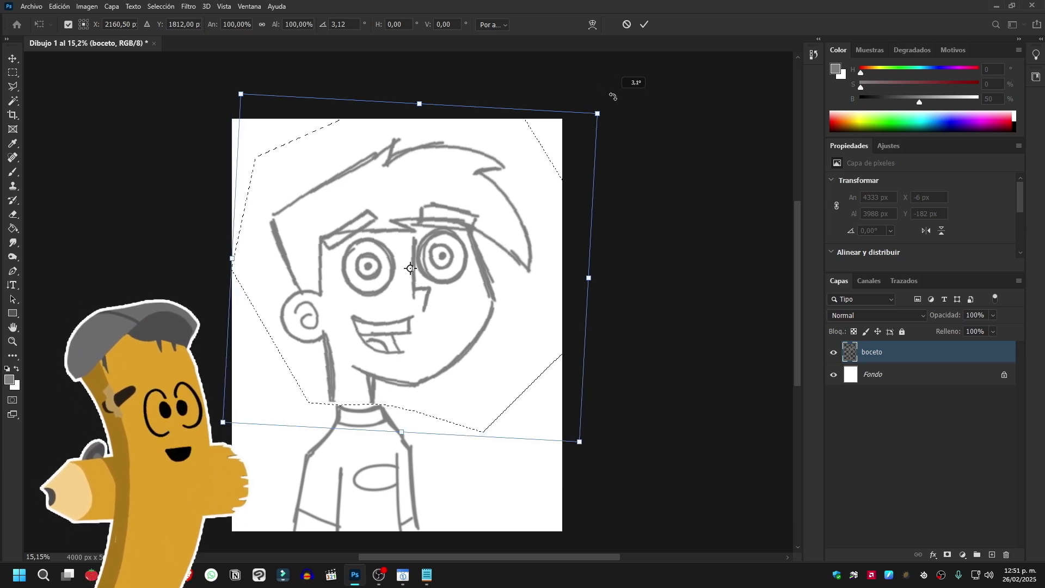
pyautogui.moveTo(453, 344); pyautogui.dragTo(464, 352)
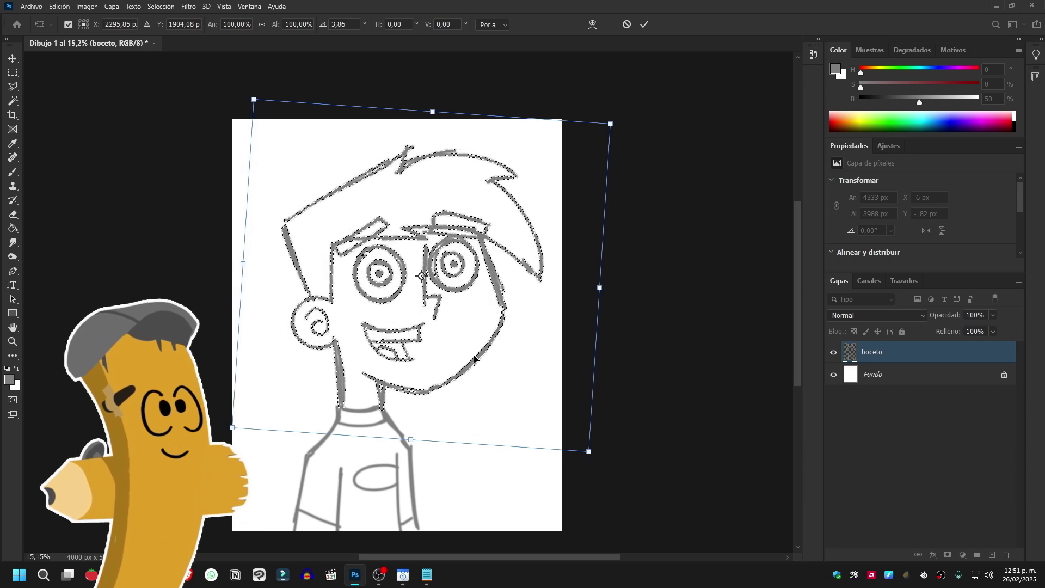
pyautogui.moveTo(417, 385); pyautogui.dragTo(414, 385)
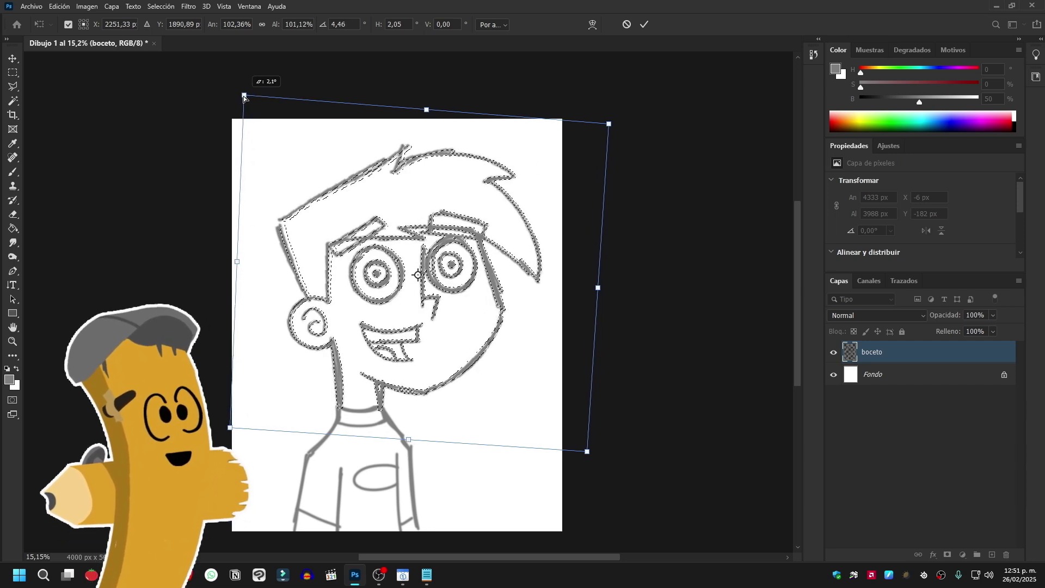
pyautogui.press('Return')
# Step: Deselect, switch to the Brush, and add a new empty layer above boceto
pyautogui.press('l')
pyautogui.hotkey('ctrl', 'd')
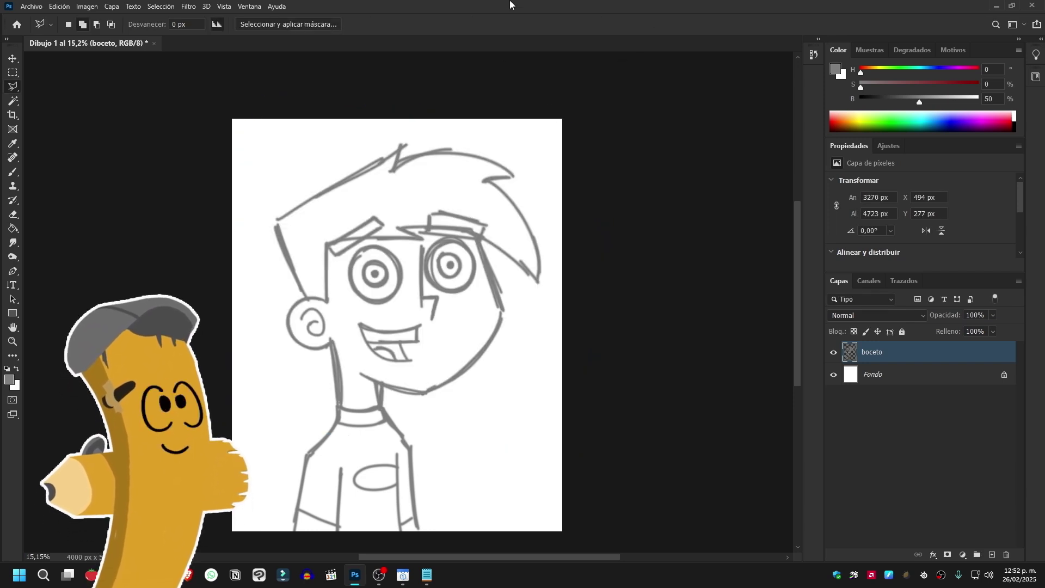
pyautogui.press('b')
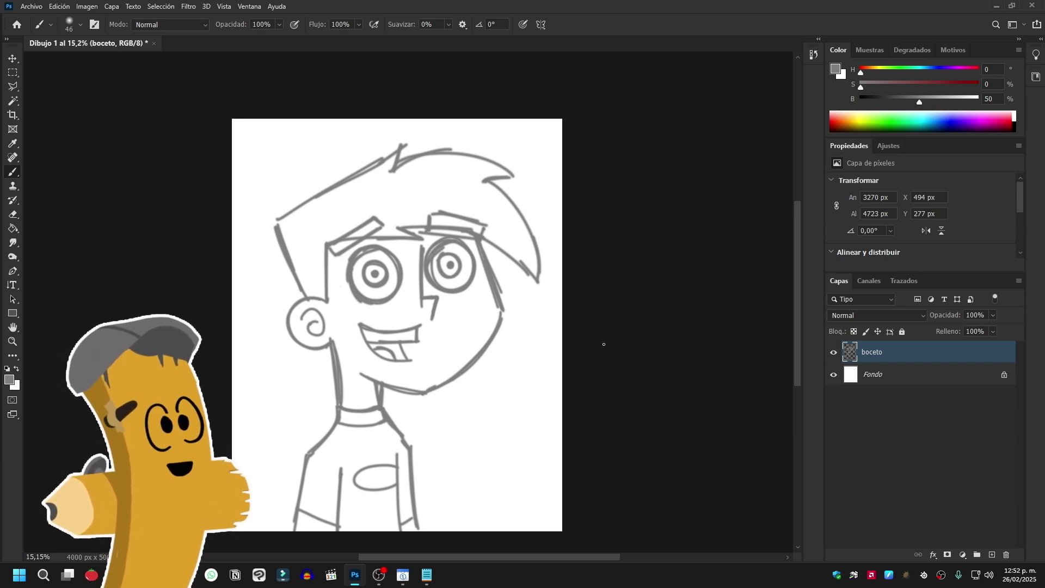
pyautogui.click(992, 554)
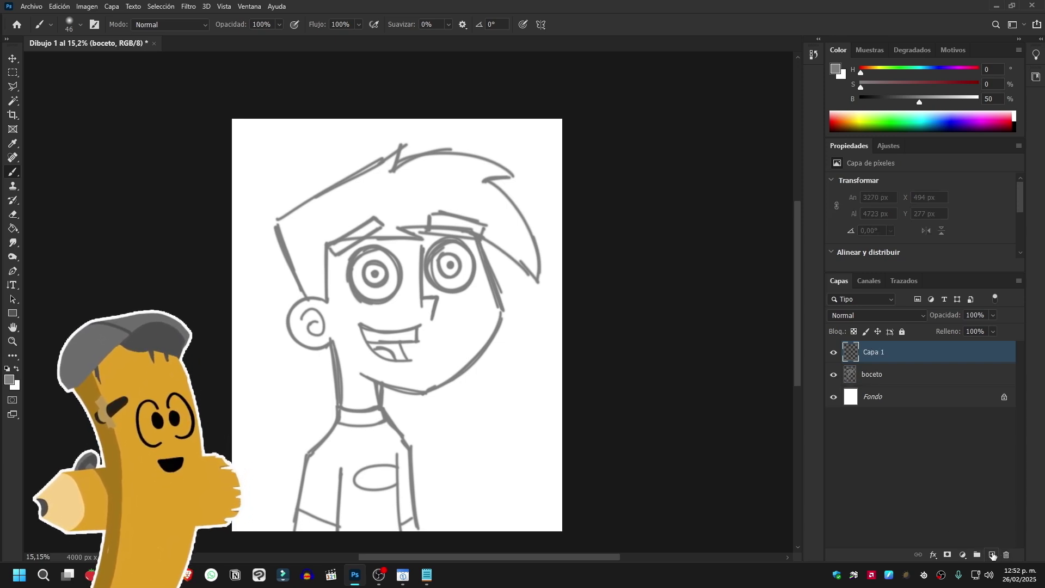
# Step: Confirm the layer name Linea and drop the boceto layer's opacity to 38%
pyautogui.write('Lines')
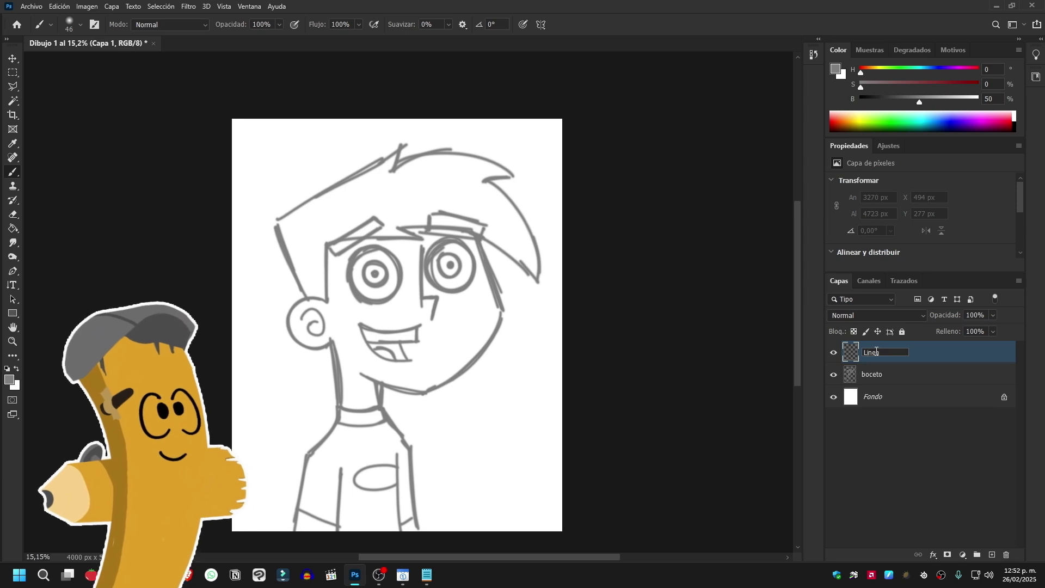
pyautogui.press('Return')
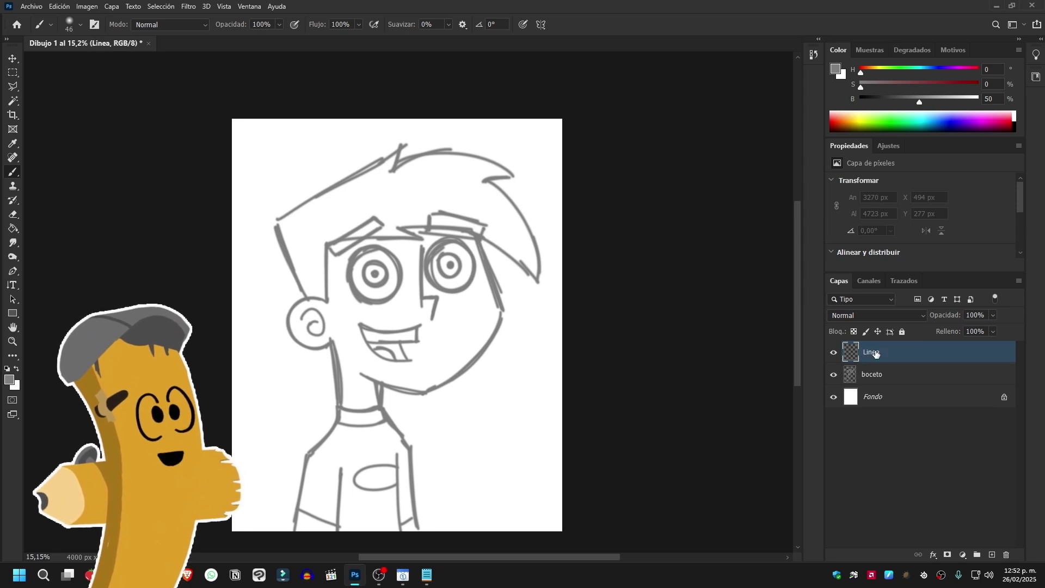
pyautogui.click(914, 376)
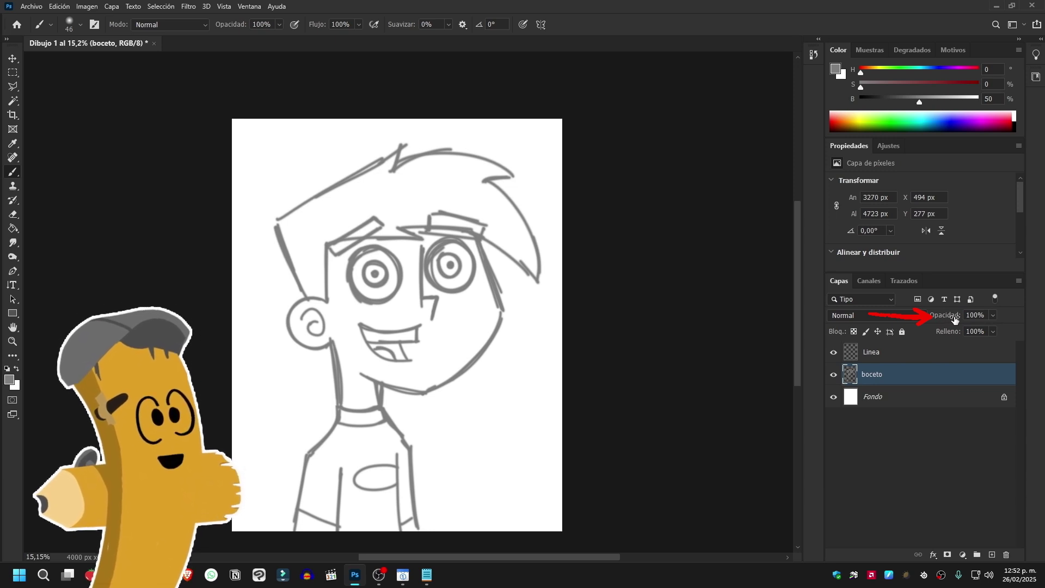
pyautogui.press('Return')
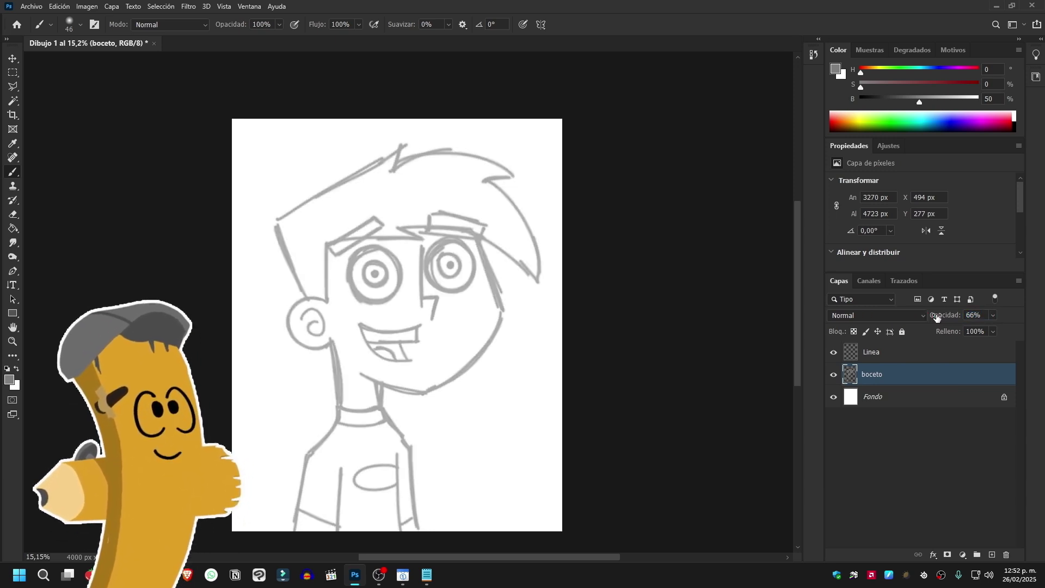
pyautogui.moveTo(938, 318); pyautogui.dragTo(940, 318)
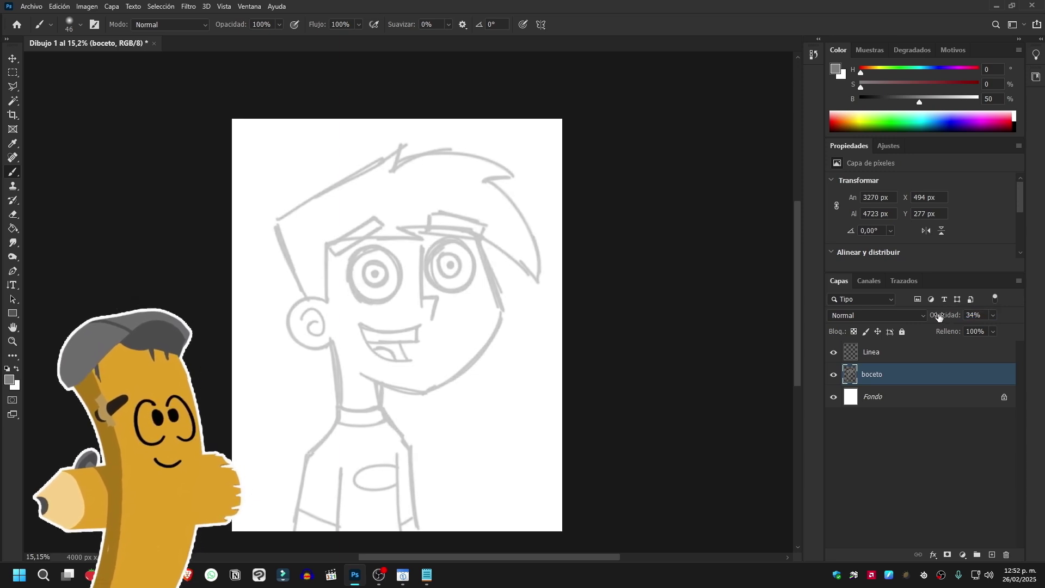
pyautogui.click(833, 397)
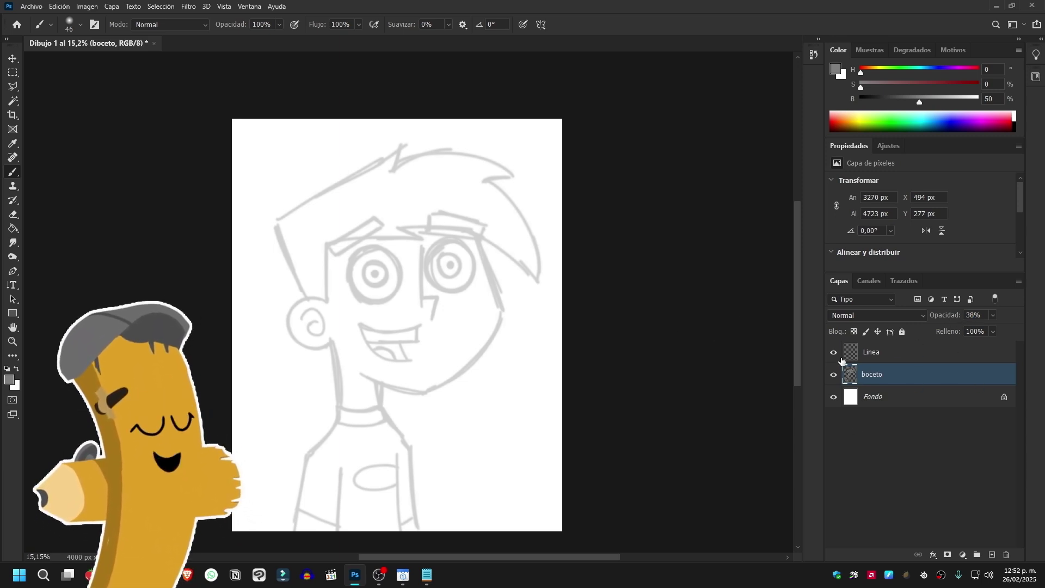
# Step: Make the Linea layer active and set the brush size to 85 px
pyautogui.click(925, 352)
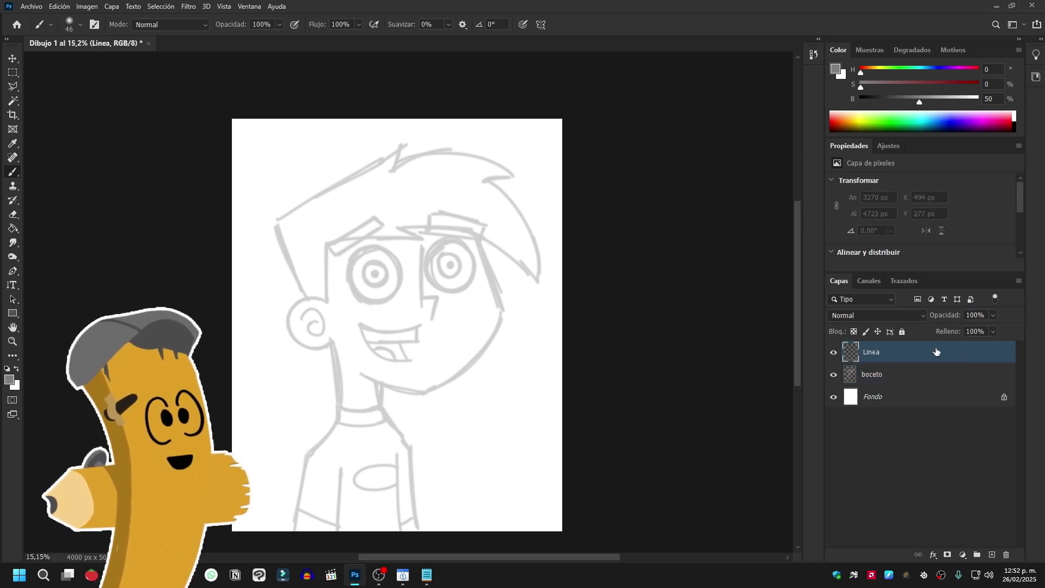
pyautogui.click(971, 378)
pyautogui.click(963, 360)
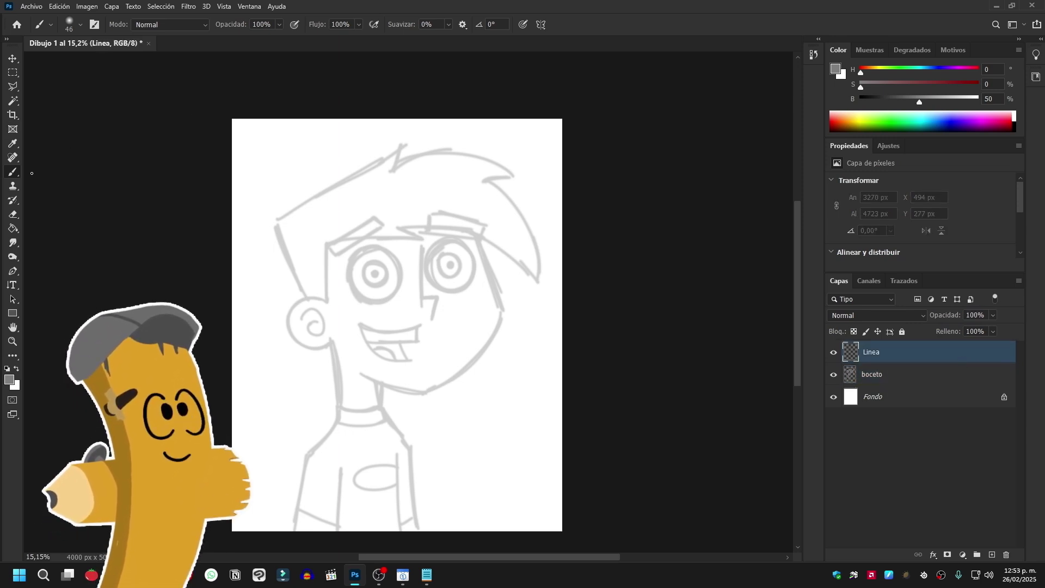
pyautogui.rightClick(328, 223)
pyautogui.doubleClick(469, 220)
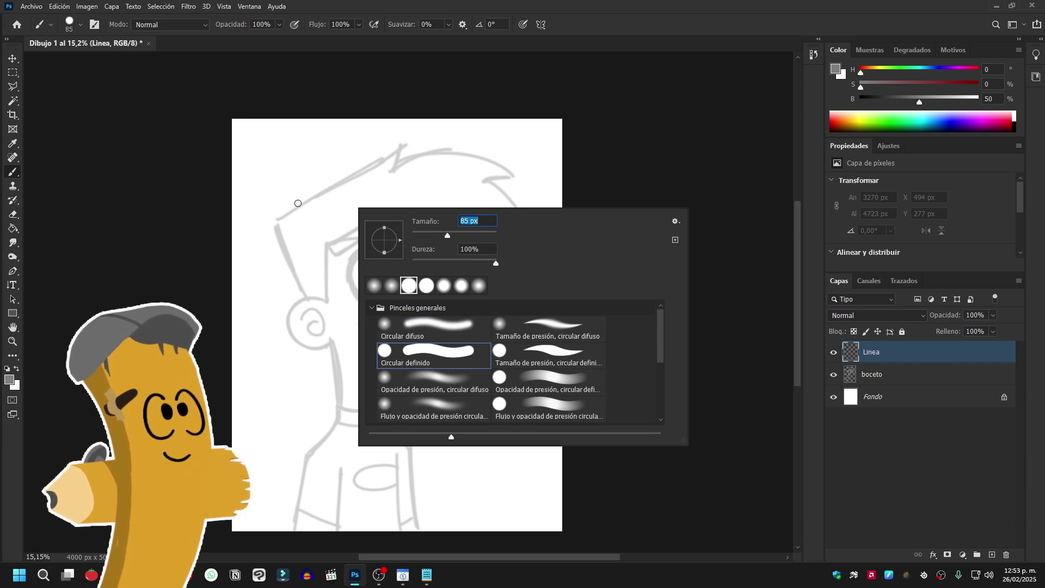
pyautogui.write('85')
pyautogui.press('Return')
# Step: Set the foreground colour to black (#000000) and undo a test stroke
pyautogui.click(10, 379)
pyautogui.write('000000')
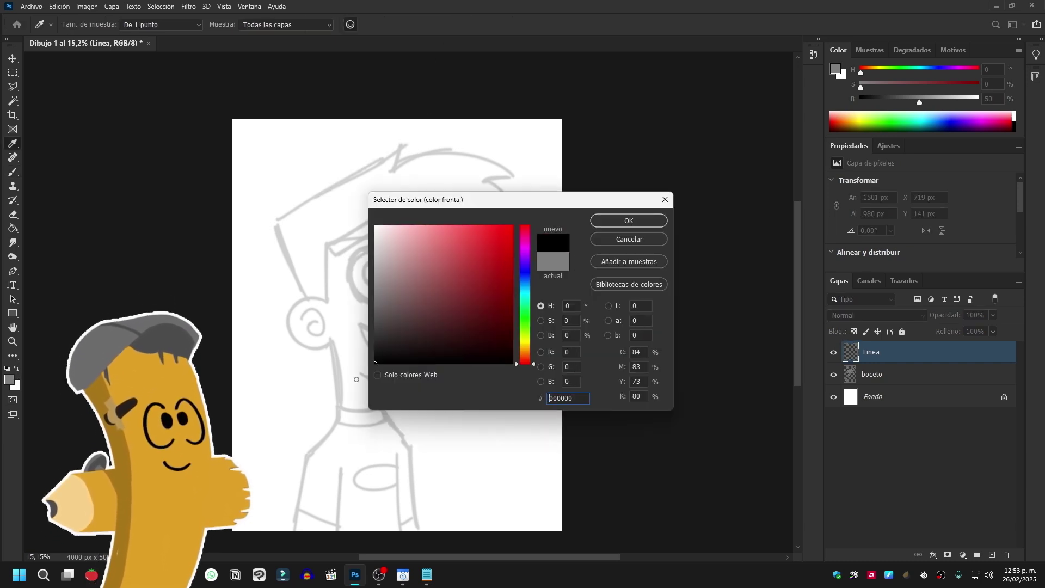
pyautogui.press('Return')
pyautogui.press('b')
pyautogui.moveTo(438, 231); pyautogui.dragTo(495, 297)
pyautogui.hotkey('ctrl', 'z')
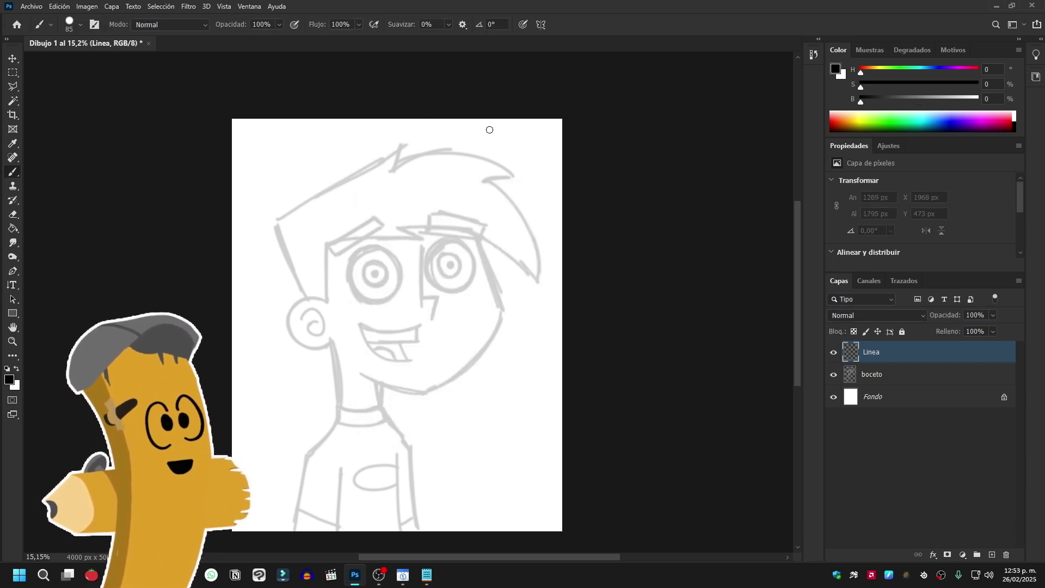
# Step: Shrink the brush to 27 px and try several strokes on Linea, undoing them
pyautogui.rightClick(520, 198)
pyautogui.click(520, 199)
pyautogui.press('Return')
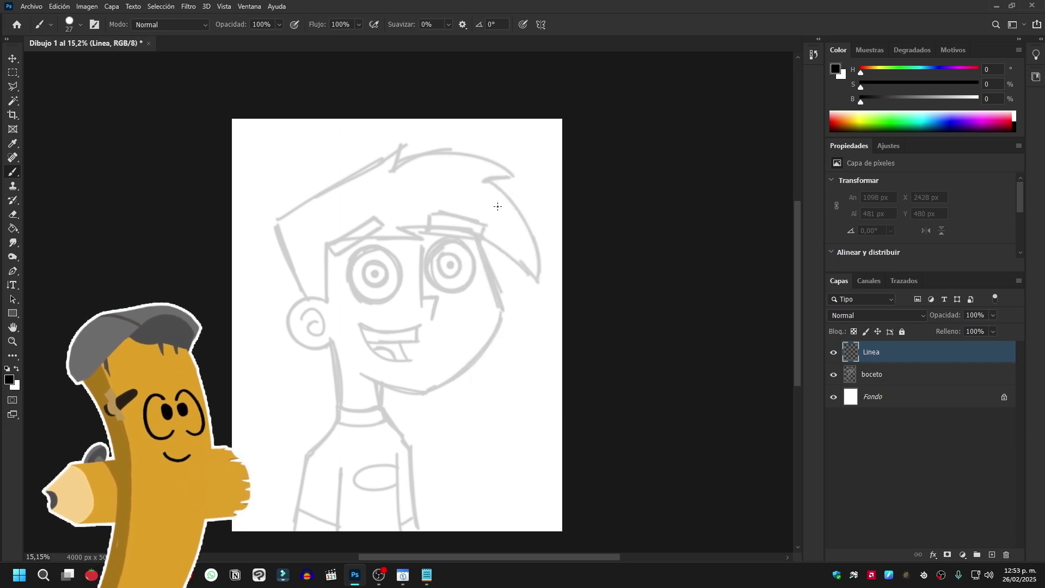
pyautogui.scroll(2, 325, 172)
pyautogui.moveTo(348, 174)
pyautogui.mouseDown()
pyautogui.moveTo(378, 272)
pyautogui.moveTo(392, 243)
pyautogui.mouseUp()
pyautogui.hotkey('ctrl', 'z')
pyautogui.hotkey('ctrl', 'z')
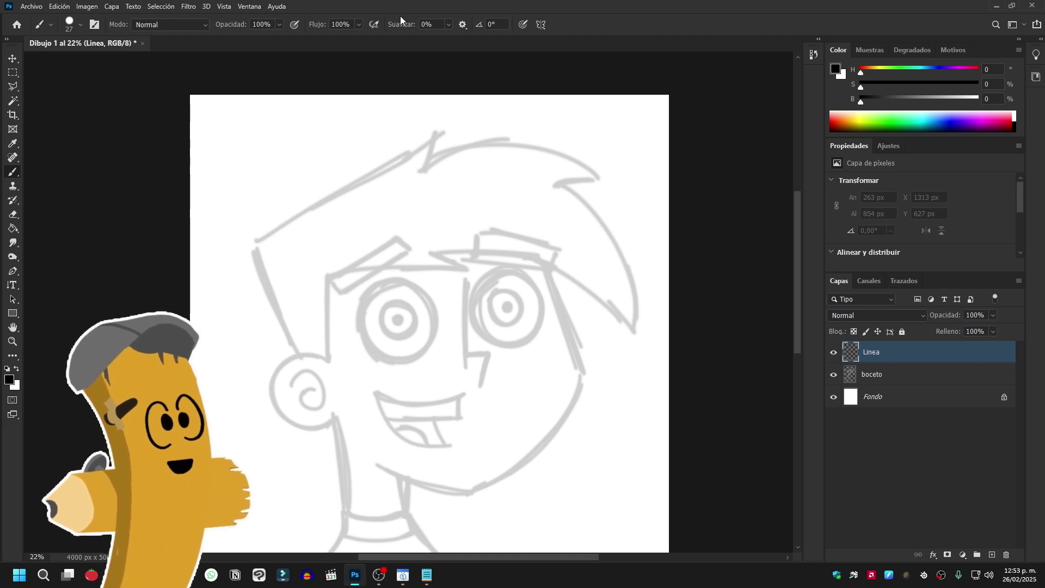
pyautogui.moveTo(428, 117); pyautogui.dragTo(426, 322)
pyautogui.hotkey('ctrl', 'z')
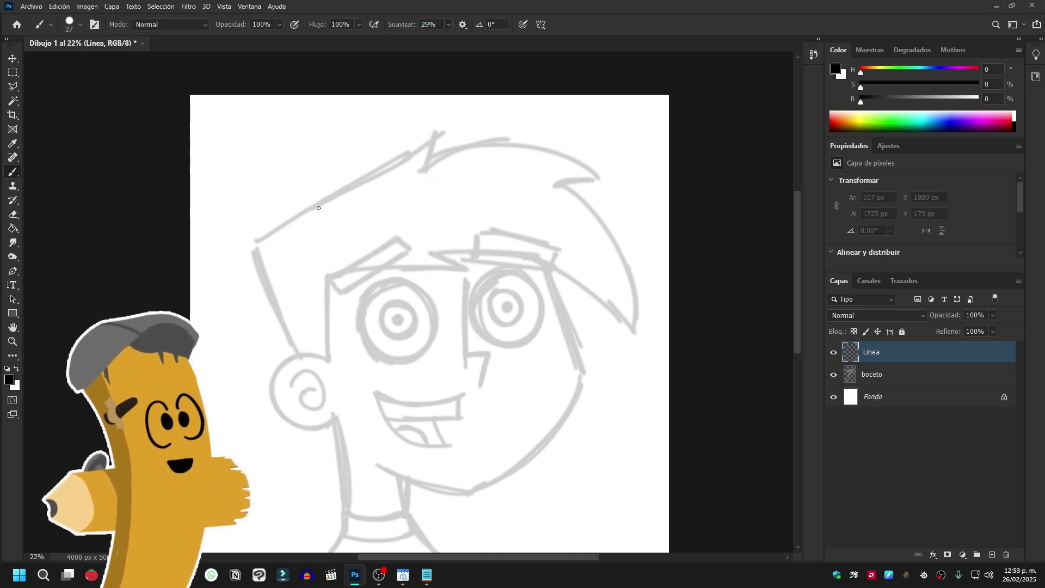
pyautogui.moveTo(251, 246)
pyautogui.mouseDown()
pyautogui.moveTo(349, 205)
pyautogui.moveTo(438, 132)
pyautogui.mouseUp()
# Step: Set brush smoothing (Suavizar) to 40% and undo a trial forehead stroke
pyautogui.hotkey('ctrl', 'z')
pyautogui.click(429, 25)
pyautogui.write('40')
pyautogui.press('Return')
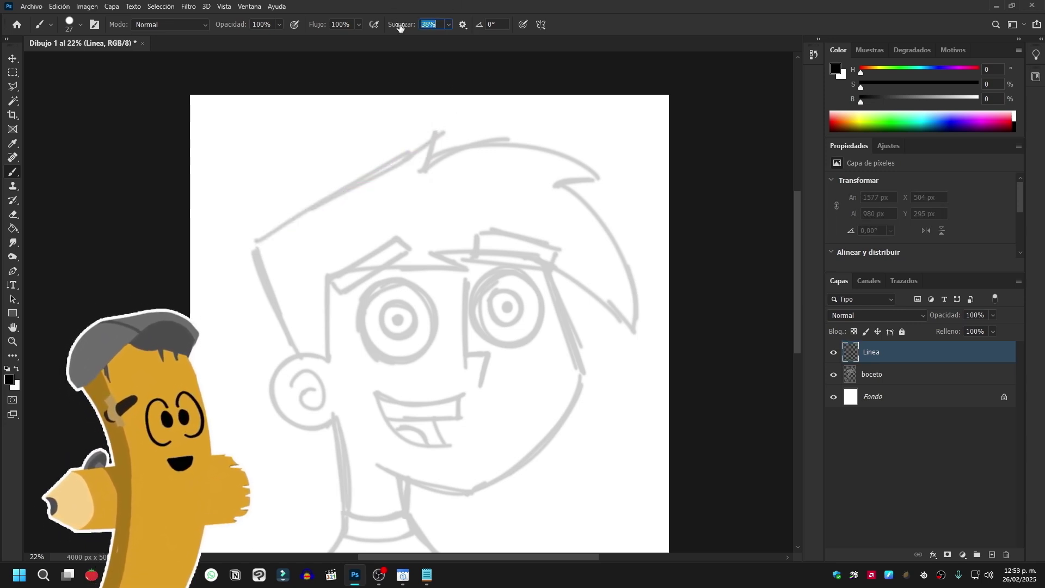
pyautogui.moveTo(253, 245); pyautogui.dragTo(432, 140)
pyautogui.hotkey('ctrl', 'z')
# Step: Ink black circles for both eyes and reshape them
pyautogui.scroll(-2, 444, 175)
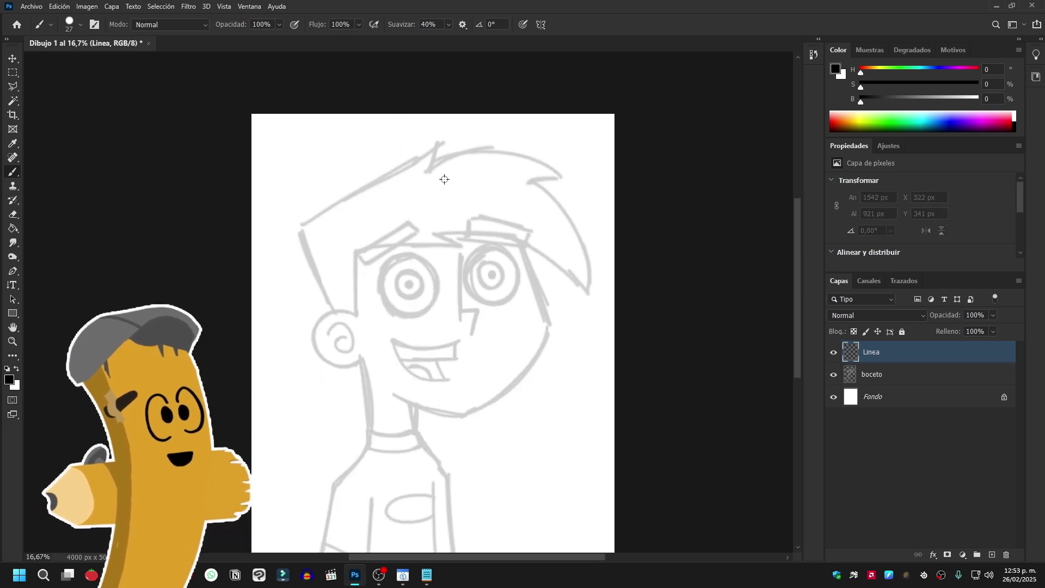
pyautogui.scroll(4, 407, 235)
pyautogui.scroll(-1, 303, 194)
pyautogui.scroll(1, 436, 226)
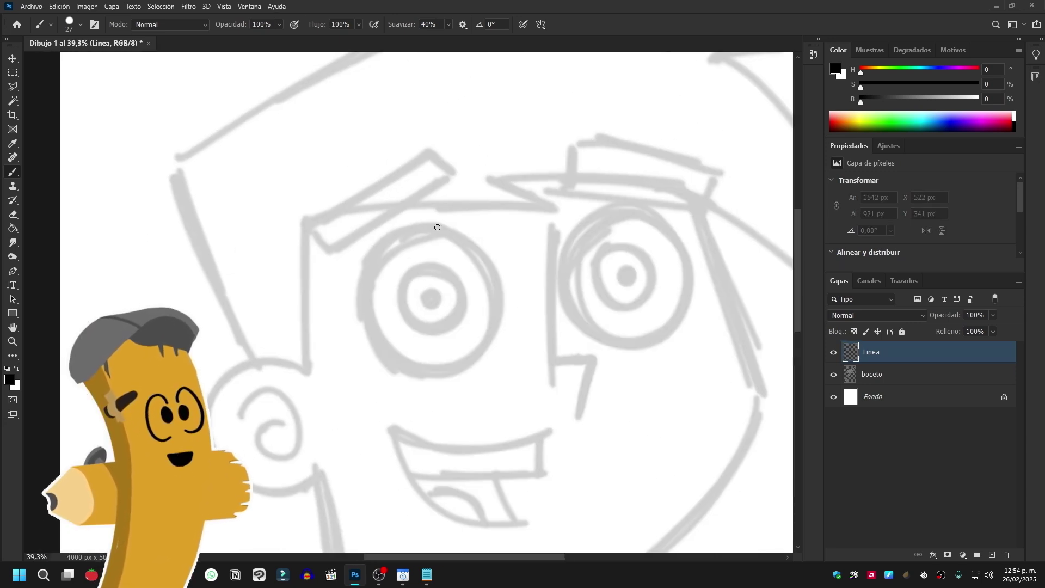
pyautogui.moveTo(435, 226); pyautogui.dragTo(427, 226)
pyautogui.moveTo(621, 223); pyautogui.dragTo(641, 226)
pyautogui.scroll(-2, 617, 224)
pyautogui.press('v')
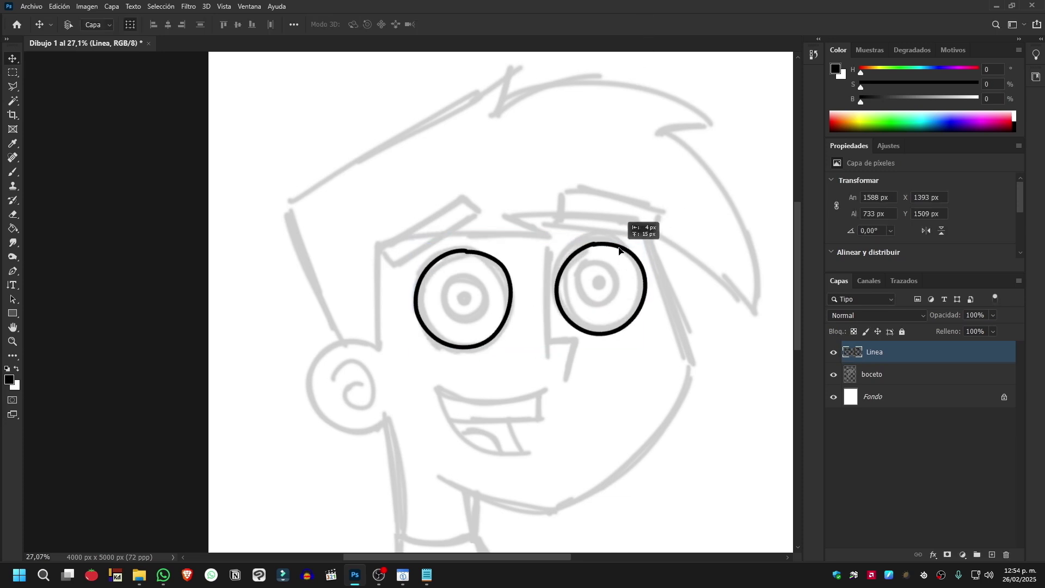
pyautogui.press('Return')
pyautogui.press('b')
# Step: Ink the pupils, zigzag nose, grinning mouth with tongue, and right cheek line
pyautogui.moveTo(464, 277); pyautogui.dragTo(464, 277)
pyautogui.moveTo(604, 268); pyautogui.dragTo(605, 270)
pyautogui.click(604, 286)
pyautogui.scroll(-1, 589, 220)
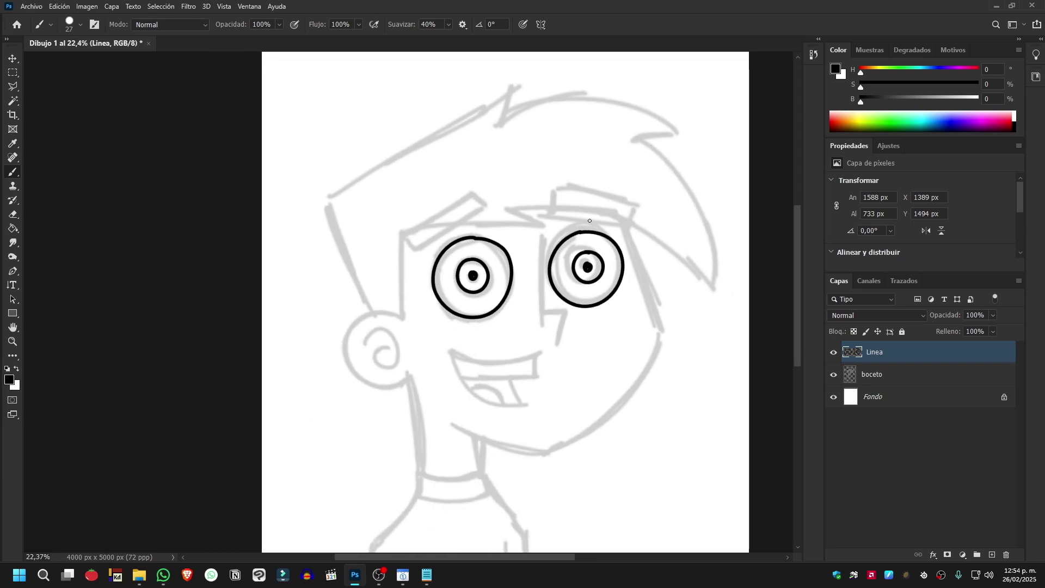
pyautogui.moveTo(545, 235); pyautogui.dragTo(544, 235)
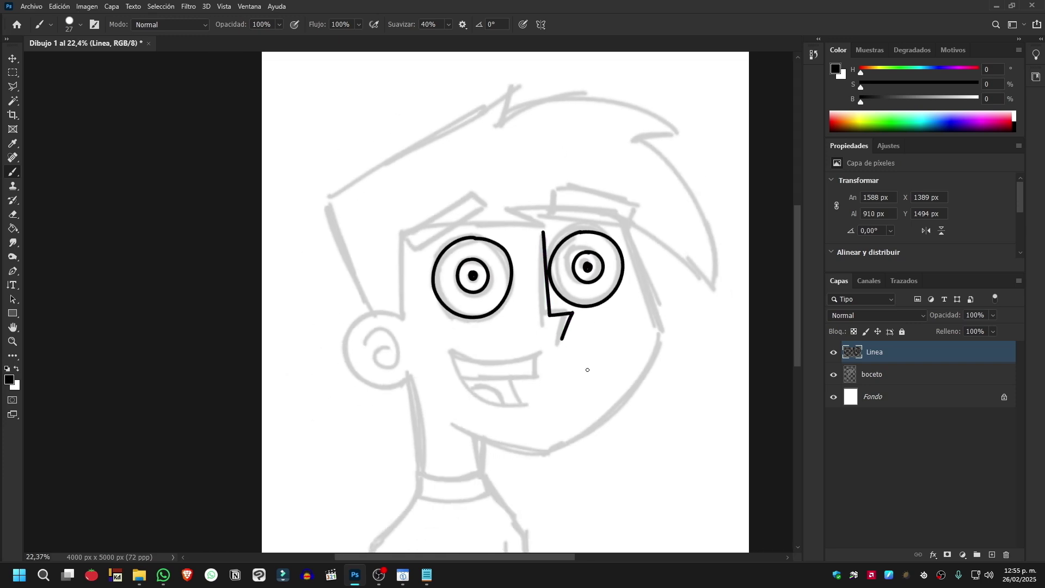
pyautogui.moveTo(454, 348); pyautogui.dragTo(533, 363)
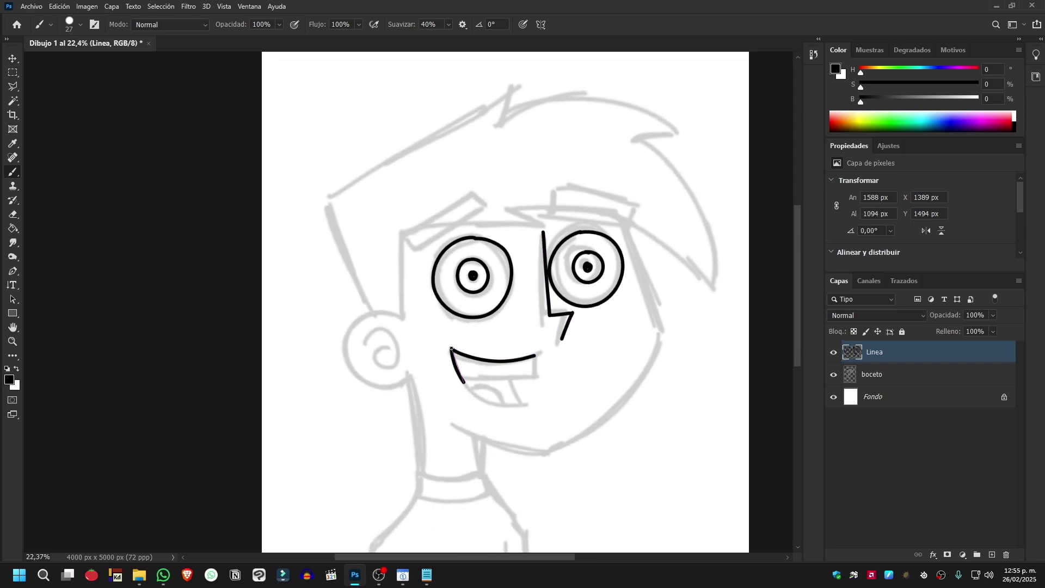
pyautogui.moveTo(451, 349); pyautogui.dragTo(527, 406)
pyautogui.moveTo(532, 357); pyautogui.dragTo(531, 370)
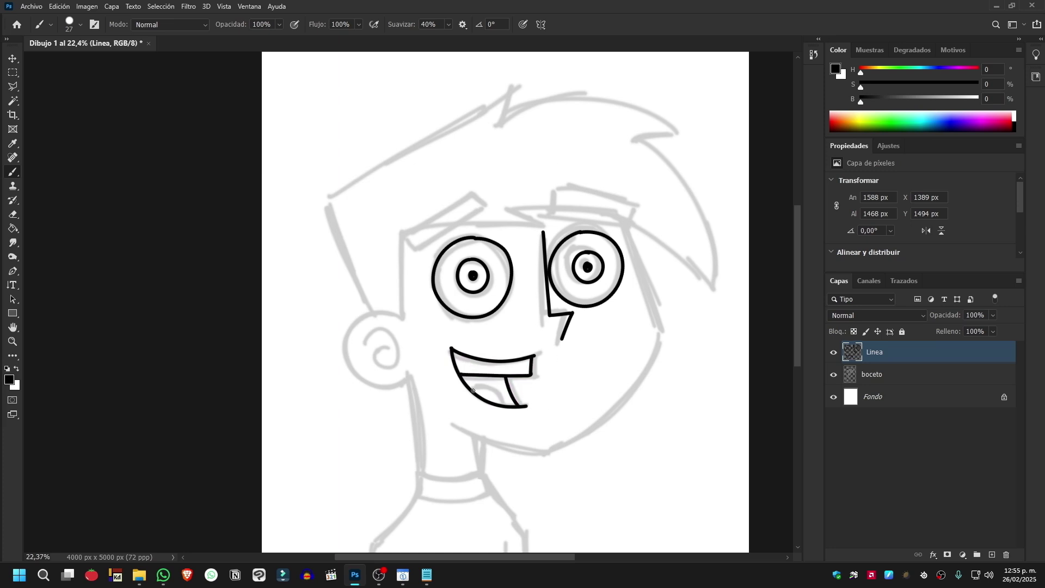
pyautogui.moveTo(619, 207); pyautogui.dragTo(657, 329)
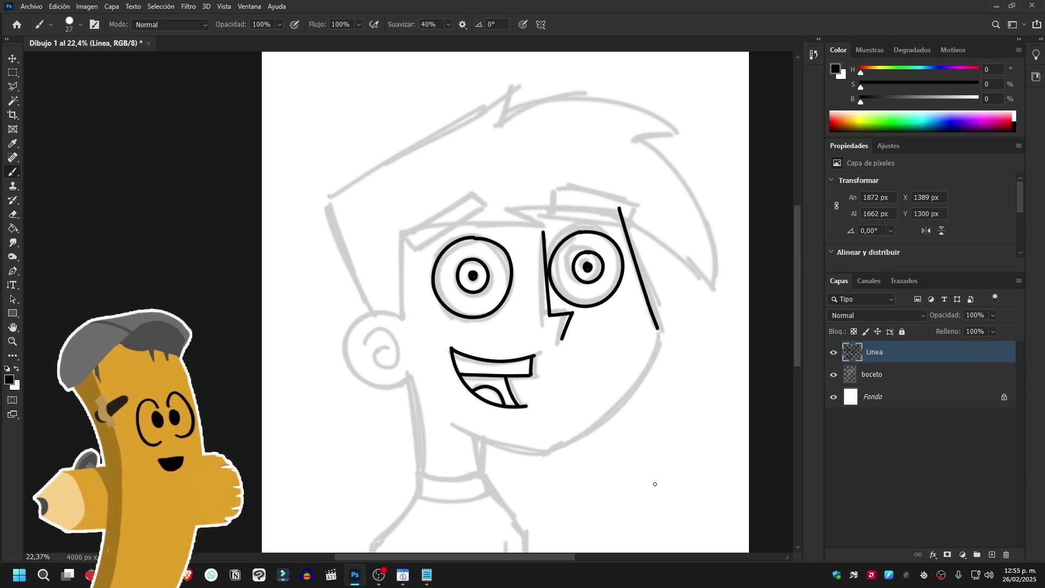
# Step: Tilt the canvas view for easier inking and bring up the Image Rotation options
pyautogui.press('r')
pyautogui.moveTo(640, 387)
pyautogui.mouseDown()
pyautogui.moveTo(564, 234)
pyautogui.moveTo(521, 315)
pyautogui.mouseUp()
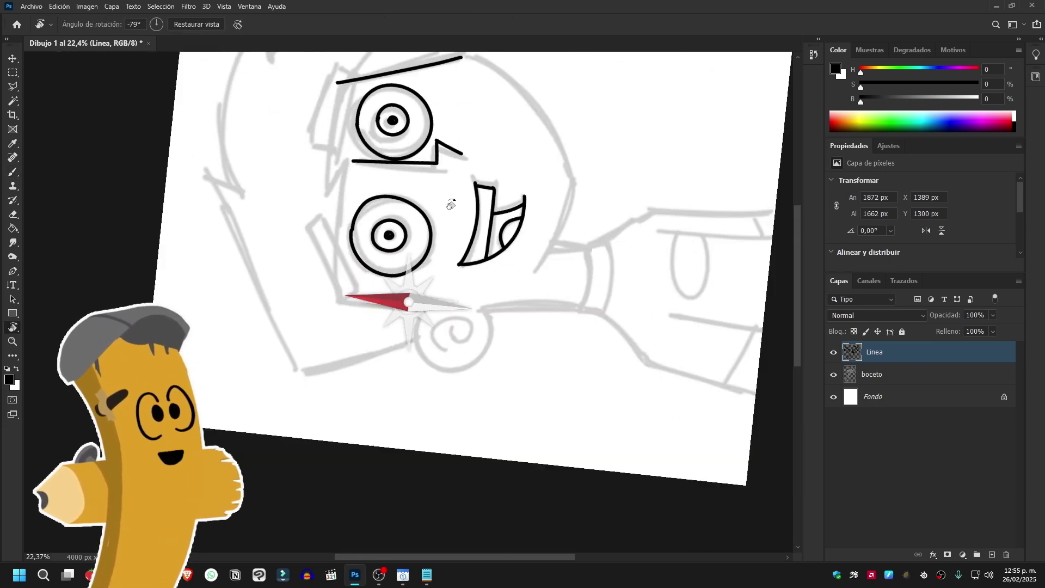
pyautogui.press('b')
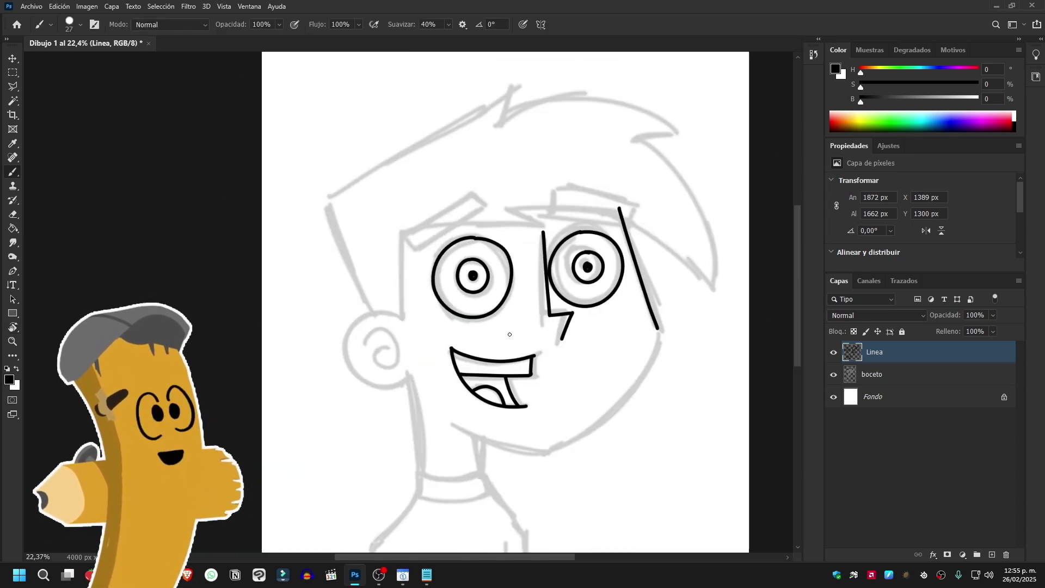
pyautogui.scroll(1, 509, 334)
pyautogui.click(86, 6)
pyautogui.moveTo(113, 108)
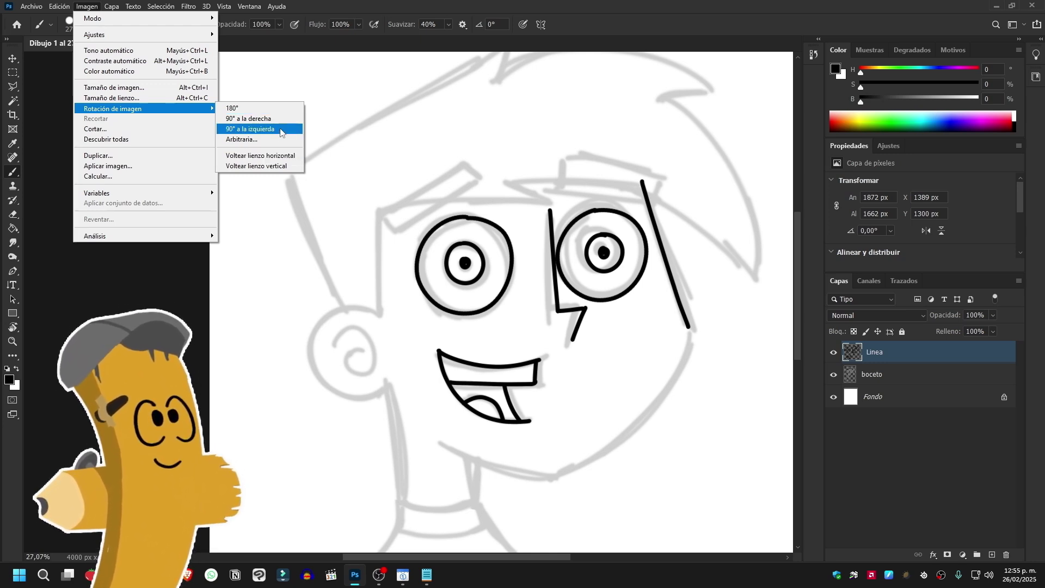
# Step: Rotate the image a quarter turn and tilt the view to a comfortable angle
pyautogui.click(253, 119)
pyautogui.press('r')
pyautogui.moveTo(389, 215)
pyautogui.mouseDown()
pyautogui.moveTo(383, 384)
pyautogui.moveTo(435, 228)
pyautogui.mouseUp()
pyautogui.press('b')
pyautogui.scroll(-3, 381, 272)
# Step: Ink the neck line, the head outline and the hair spikes and strands
pyautogui.moveTo(481, 329); pyautogui.dragTo(500, 484)
pyautogui.moveTo(344, 147); pyautogui.dragTo(275, 484)
pyautogui.hotkey('ctrl', 'z')
pyautogui.hotkey('ctrl', 'z')
pyautogui.moveTo(423, 248)
pyautogui.mouseDown()
pyautogui.moveTo(419, 427)
pyautogui.moveTo(419, 349)
pyautogui.mouseUp()
pyautogui.moveTo(281, 370)
pyautogui.mouseDown()
pyautogui.moveTo(196, 218)
pyautogui.moveTo(454, 77)
pyautogui.mouseUp()
pyautogui.moveTo(454, 77); pyautogui.dragTo(684, 158)
pyautogui.scroll(-1, 436, 272)
pyautogui.moveTo(650, 191); pyautogui.dragTo(696, 397)
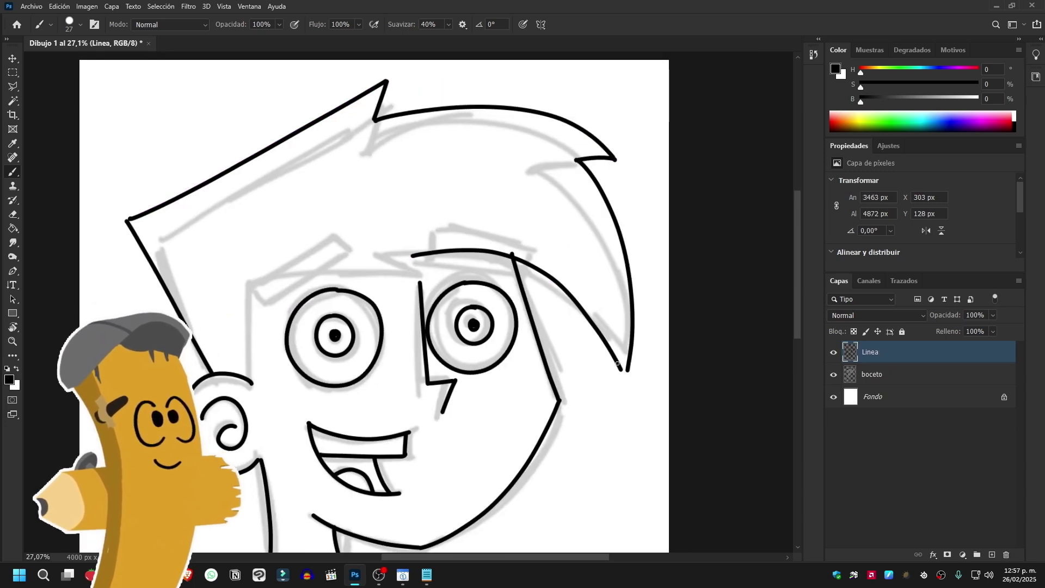
# Step: Ink the face contour and both eyebrows, undoing misplaced strokes
pyautogui.moveTo(500, 279); pyautogui.dragTo(593, 276)
pyautogui.moveTo(357, 395)
pyautogui.mouseDown()
pyautogui.moveTo(354, 302)
pyautogui.moveTo(497, 299)
pyautogui.moveTo(593, 277)
pyautogui.mouseUp()
pyautogui.hotkey('ctrl', 'z')
pyautogui.scroll(-1, 596, 232)
pyautogui.hotkey('ctrl', 'z')
pyautogui.moveTo(363, 271)
pyautogui.mouseDown()
pyautogui.moveTo(451, 234)
pyautogui.moveTo(370, 291)
pyautogui.mouseUp()
pyautogui.moveTo(512, 263); pyautogui.dragTo(514, 231)
# Step: Trace the chest oval on the shirt in black and scroll to review the inking
pyautogui.scroll(1, 603, 266)
pyautogui.scroll(-3, 461, 323)
pyautogui.moveTo(357, 333)
pyautogui.mouseDown()
pyautogui.moveTo(347, 467)
pyautogui.moveTo(269, 420)
pyautogui.mouseUp()
pyautogui.moveTo(461, 324); pyautogui.dragTo(474, 332)
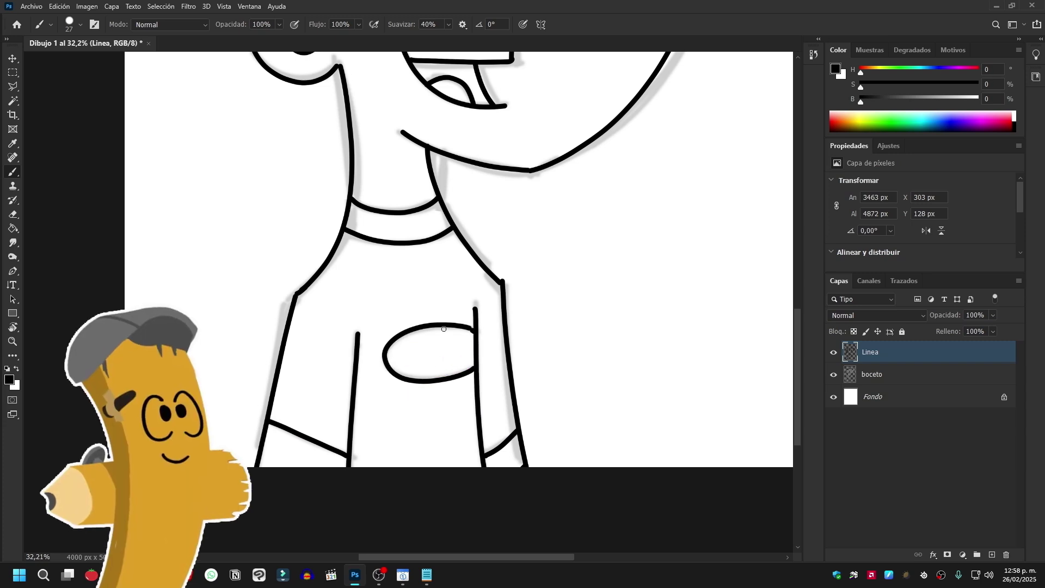
pyautogui.scroll(-2, 444, 343)
pyautogui.scroll(-2, 444, 342)
pyautogui.scroll(1, 481, 270)
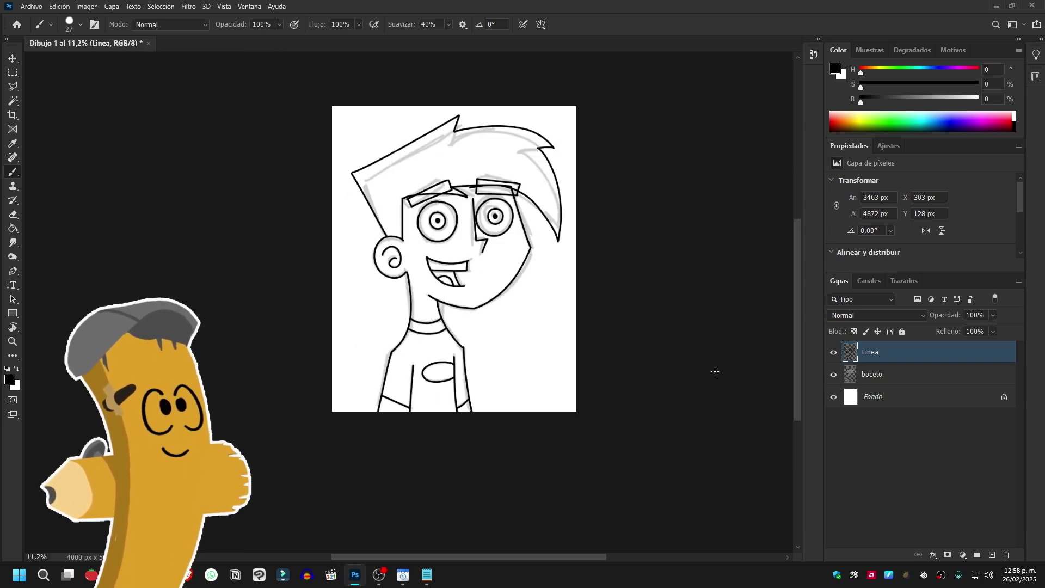
pyautogui.scroll(2, 460, 248)
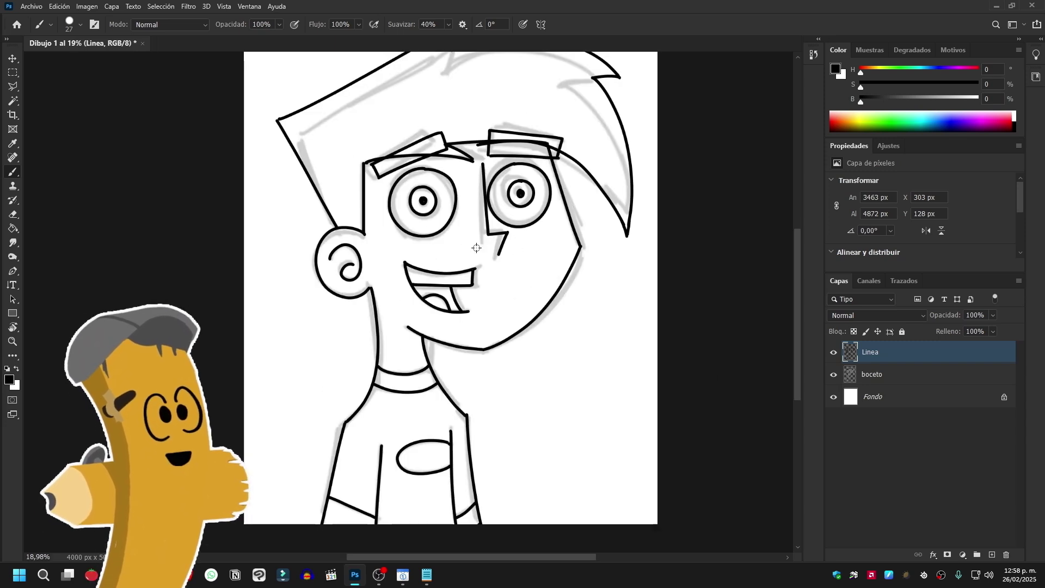
pyautogui.scroll(2, 490, 272)
pyautogui.scroll(1, 541, 298)
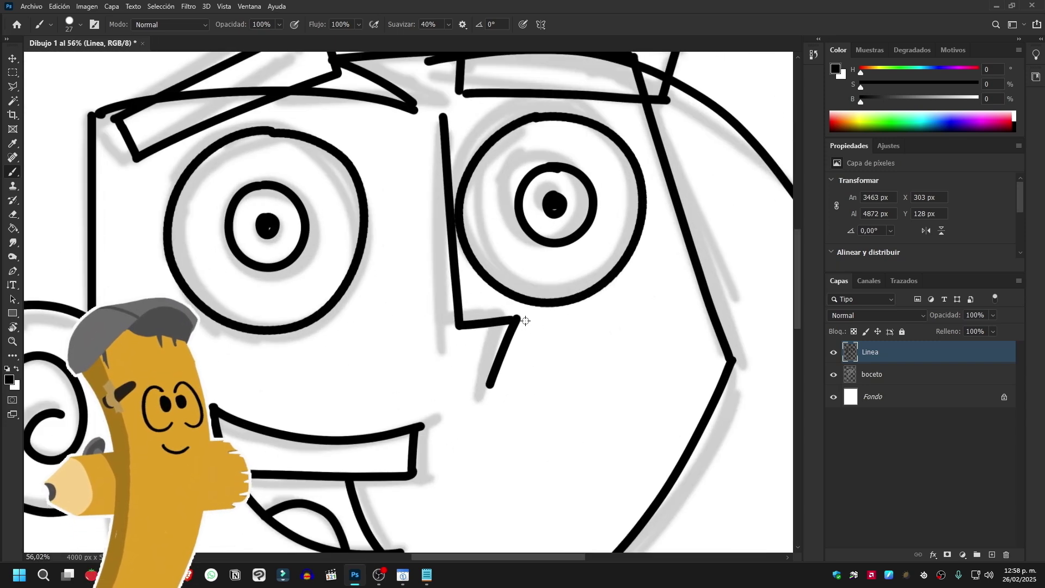
pyautogui.scroll(2, 541, 298)
pyautogui.scroll(1, 566, 327)
pyautogui.scroll(1, 564, 354)
pyautogui.scroll(-3, 544, 304)
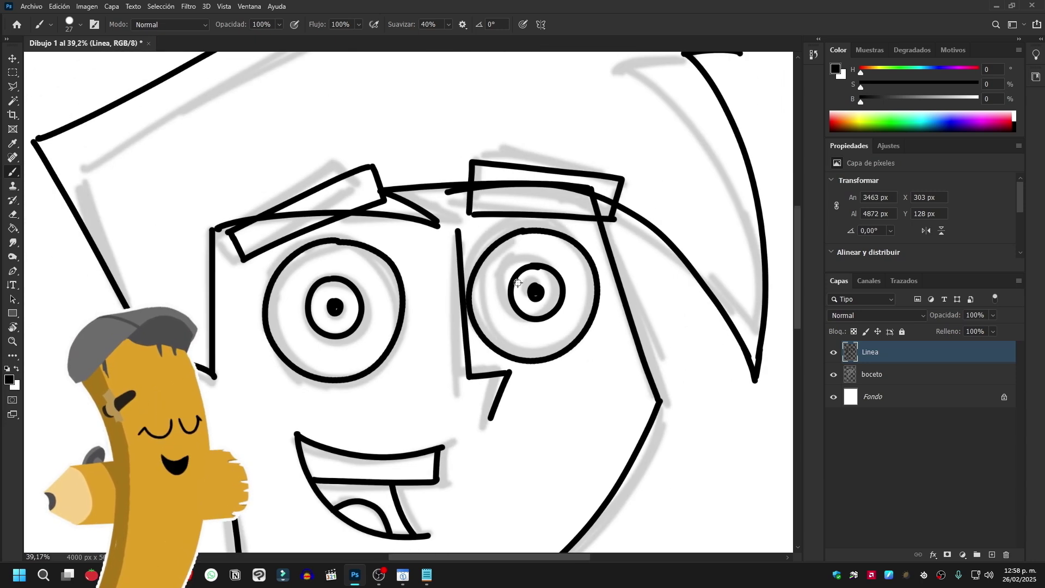
pyautogui.scroll(-1, 516, 254)
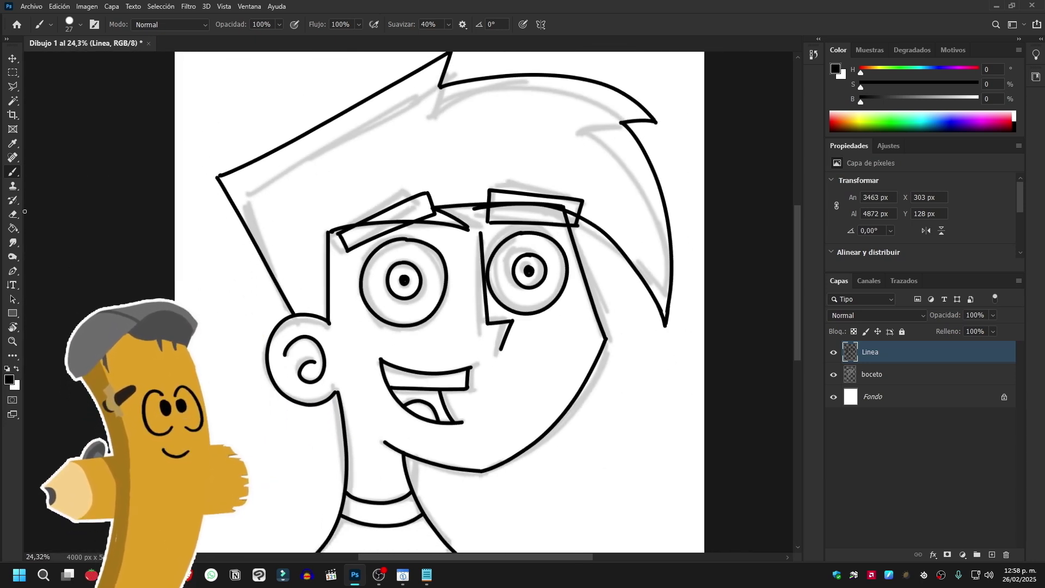
# Step: Test the Eraser with the soft round Circular difuso tip, undoing the gap it cut in the hair outline
pyautogui.click(13, 215)
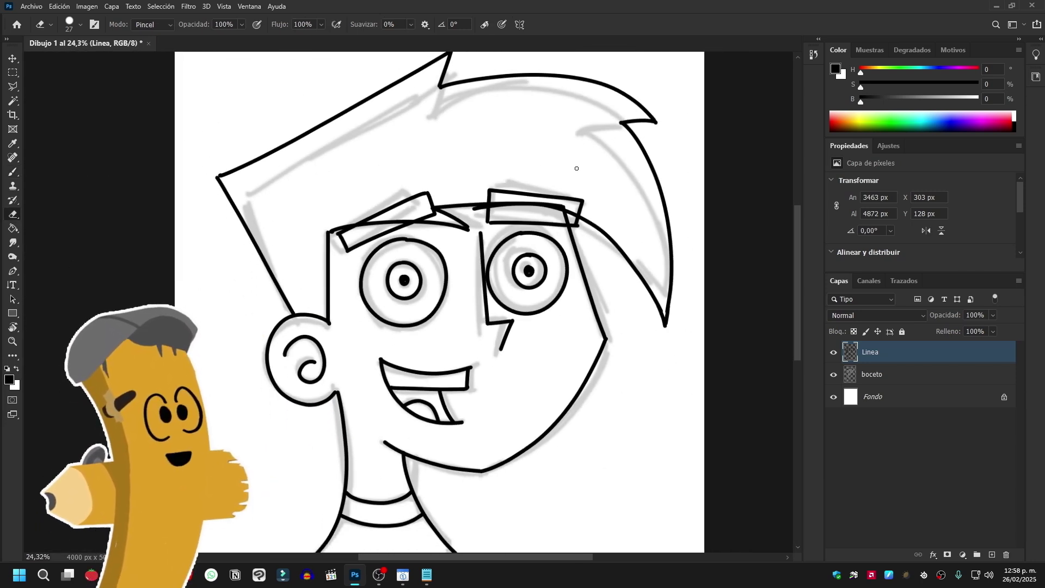
pyautogui.rightClick(439, 159)
pyautogui.click(81, 24)
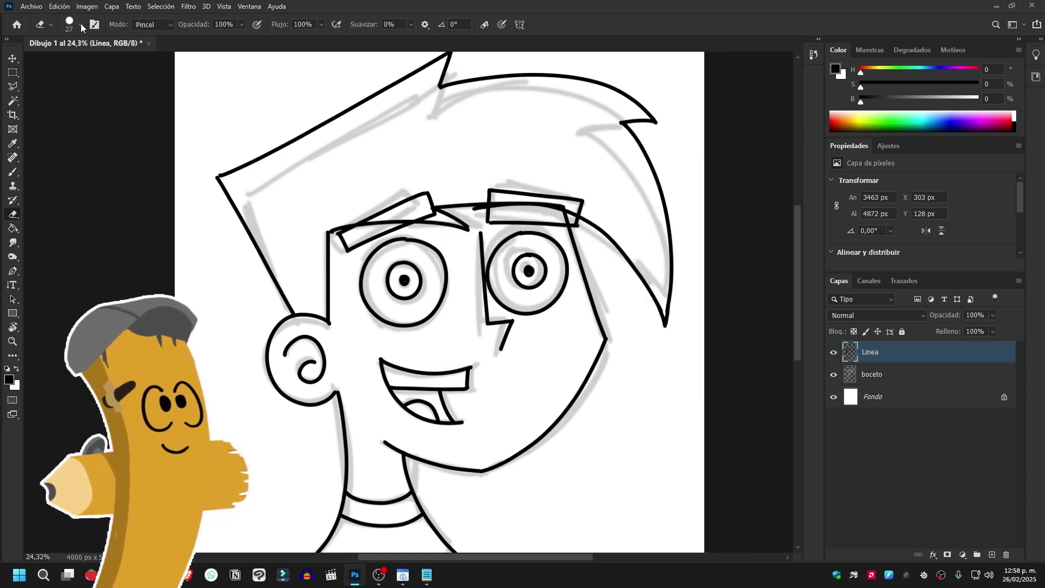
pyautogui.rightClick(474, 206)
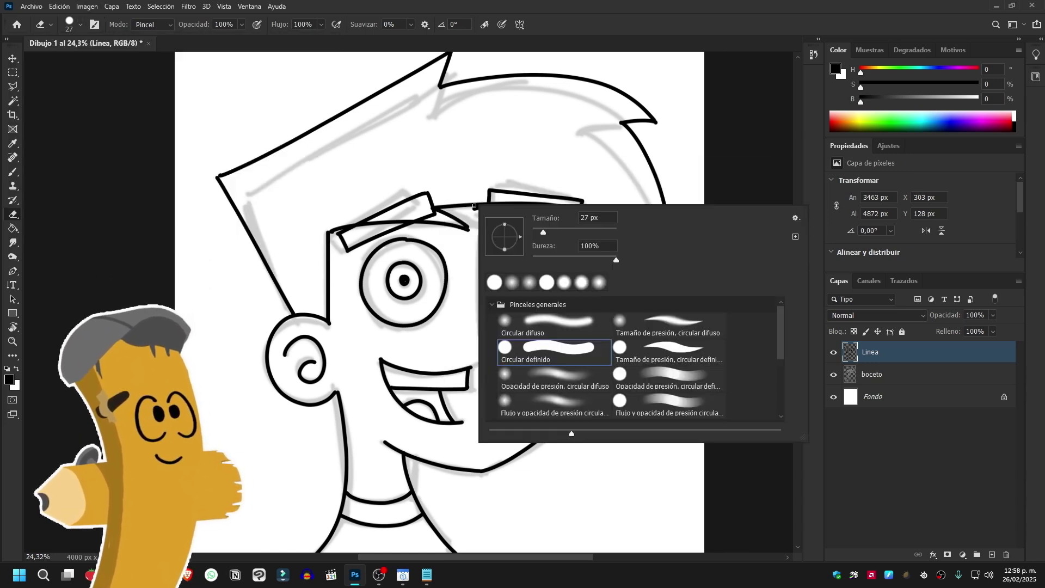
pyautogui.click(552, 321)
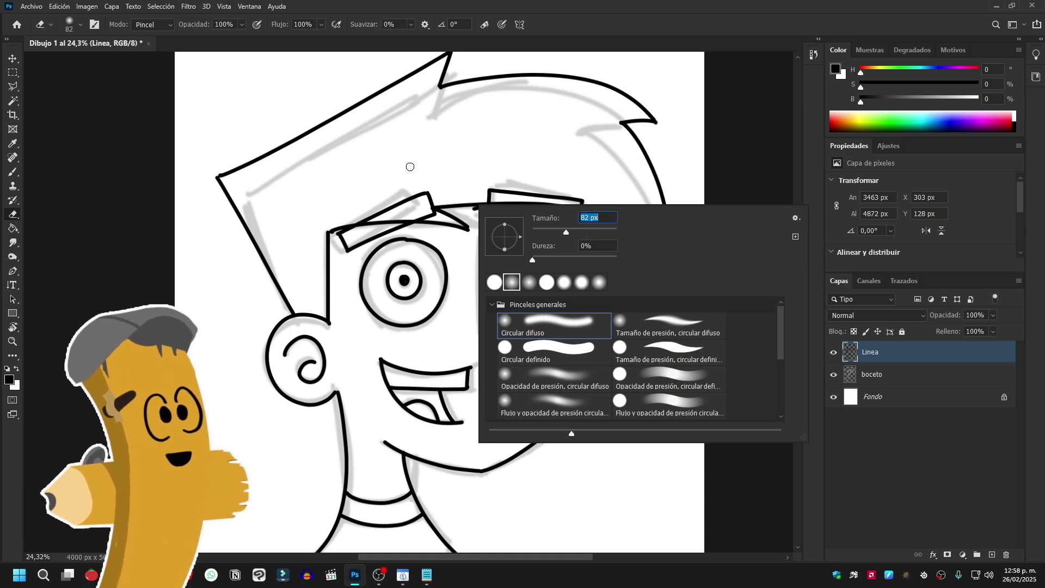
pyautogui.click(330, 119)
pyautogui.scroll(3, 326, 112)
pyautogui.scroll(5, 354, 227)
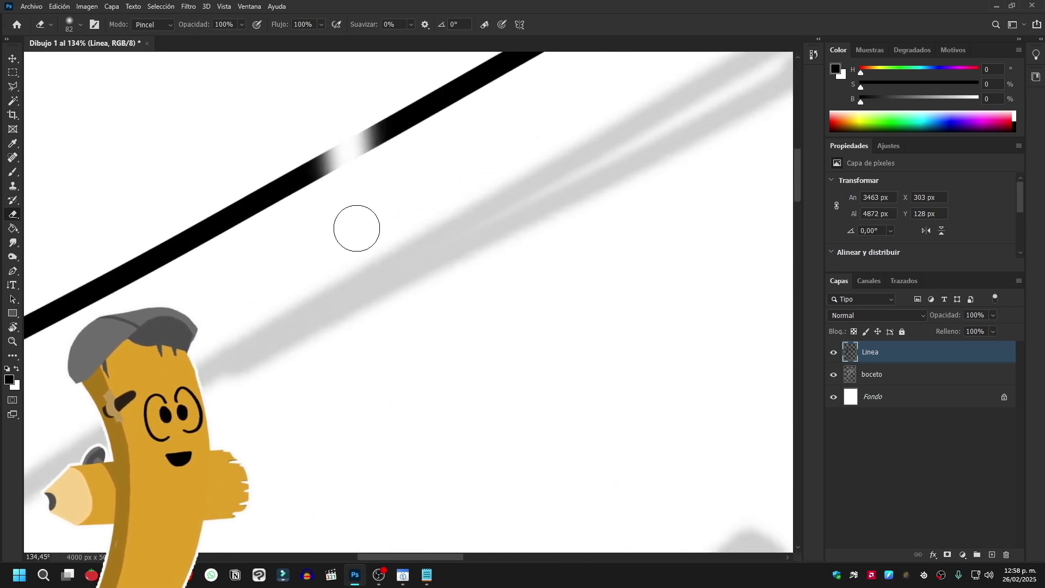
pyautogui.hotkey('ctrl', 'z')
# Step: Switch the eraser to the hard round Circular definido tip and pan along the hair to the neck
pyautogui.scroll(-5, 484, 295)
pyautogui.scroll(-2, 544, 292)
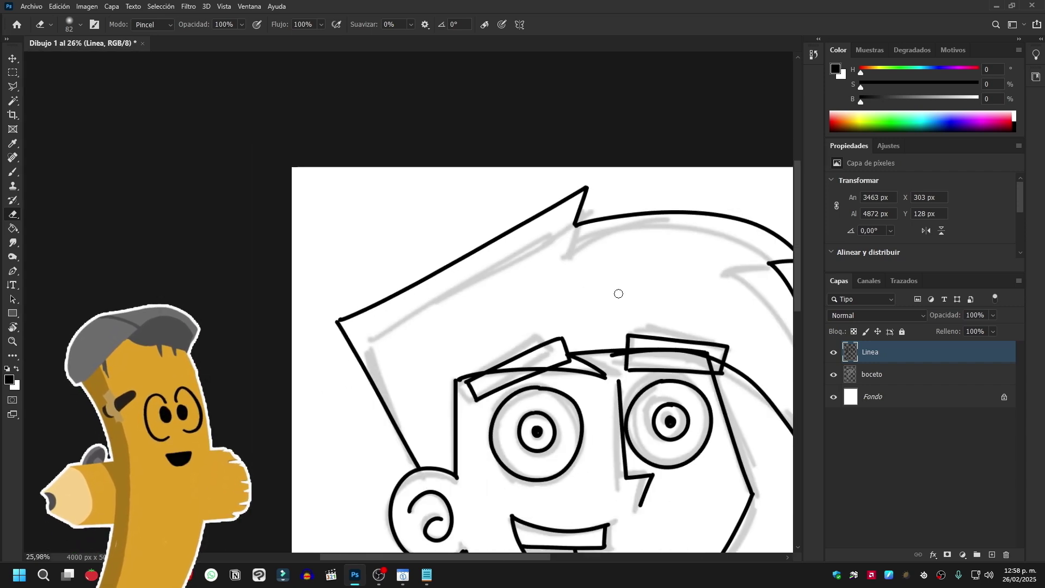
pyautogui.rightClick(620, 293)
pyautogui.click(688, 434)
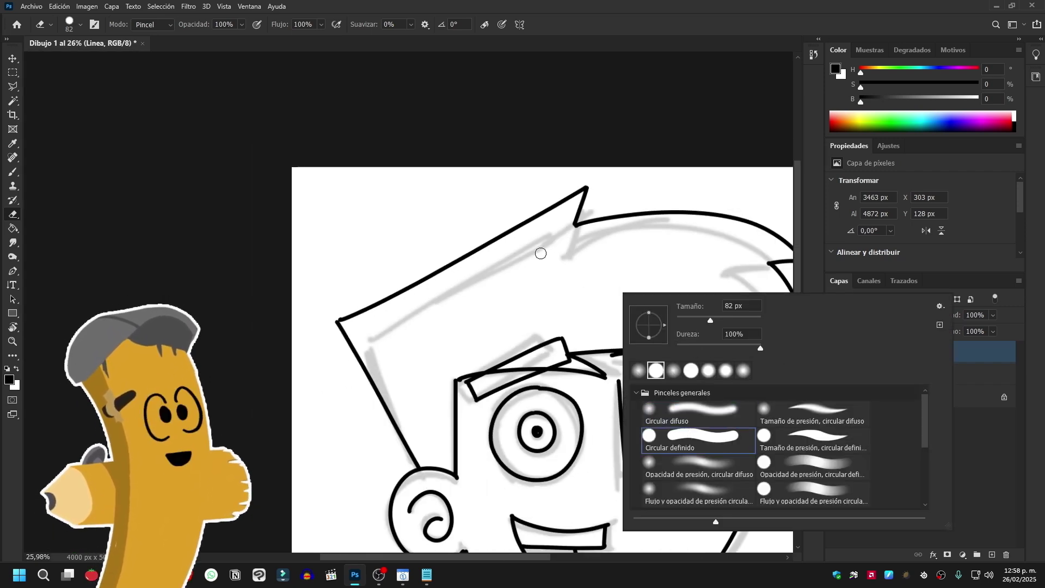
pyautogui.click(553, 207)
pyautogui.scroll(5, 588, 228)
pyautogui.scroll(2, 582, 201)
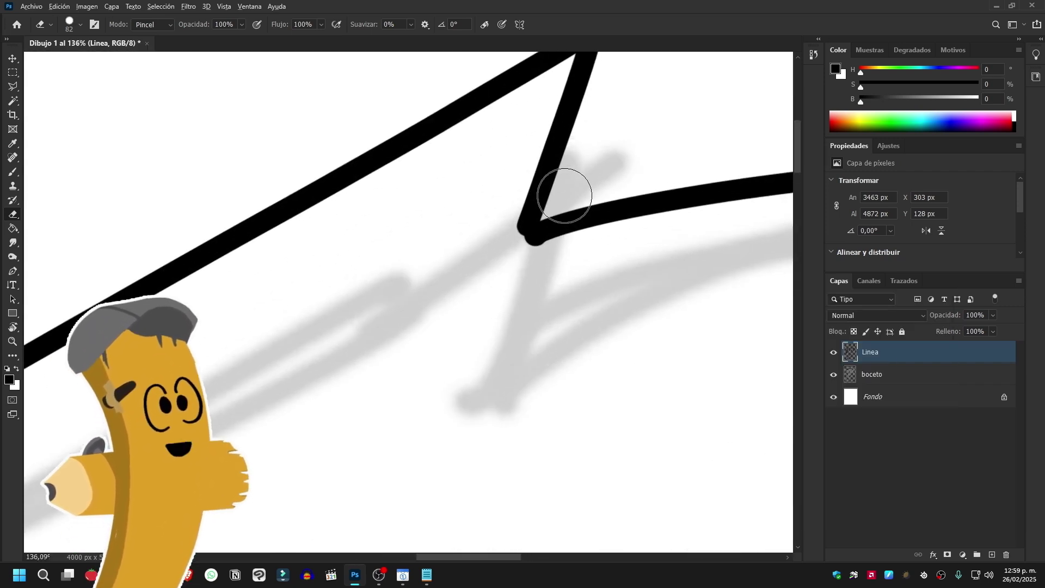
pyautogui.scroll(-6, 577, 239)
pyautogui.moveTo(594, 291)
pyautogui.mouseDown()
pyautogui.moveTo(394, 165)
pyautogui.moveTo(522, 144)
pyautogui.mouseUp()
pyautogui.scroll(-3, 511, 245)
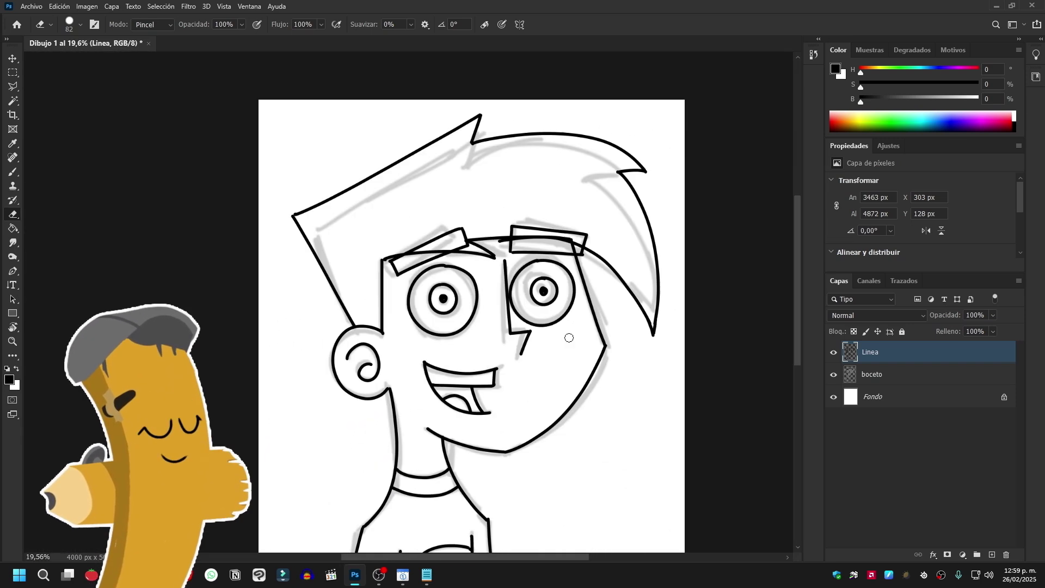
pyautogui.moveTo(576, 477); pyautogui.dragTo(563, 331)
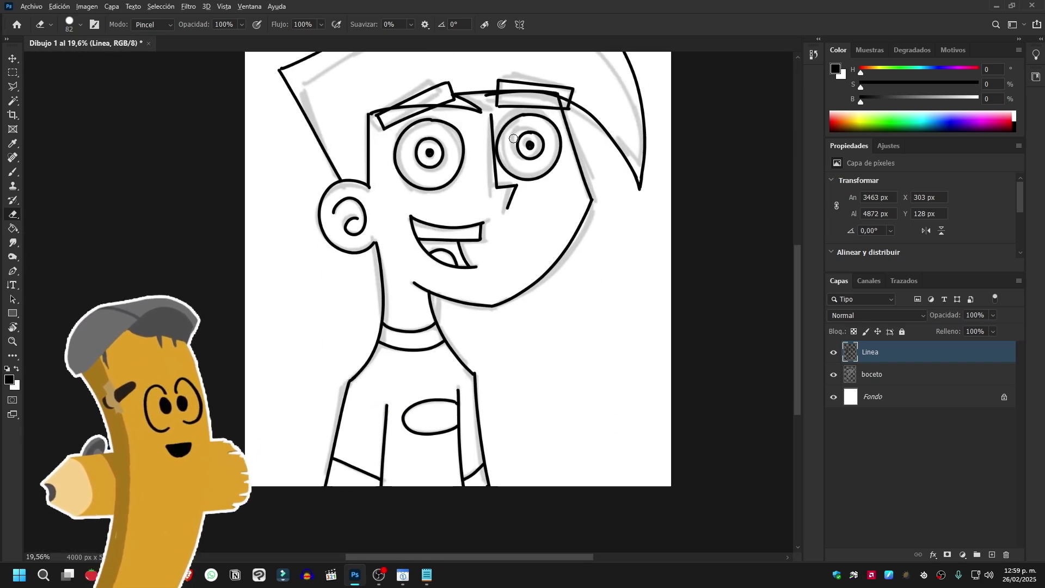
# Step: Shrink the eraser to 13 px and bring the eye into view
pyautogui.scroll(3, 560, 315)
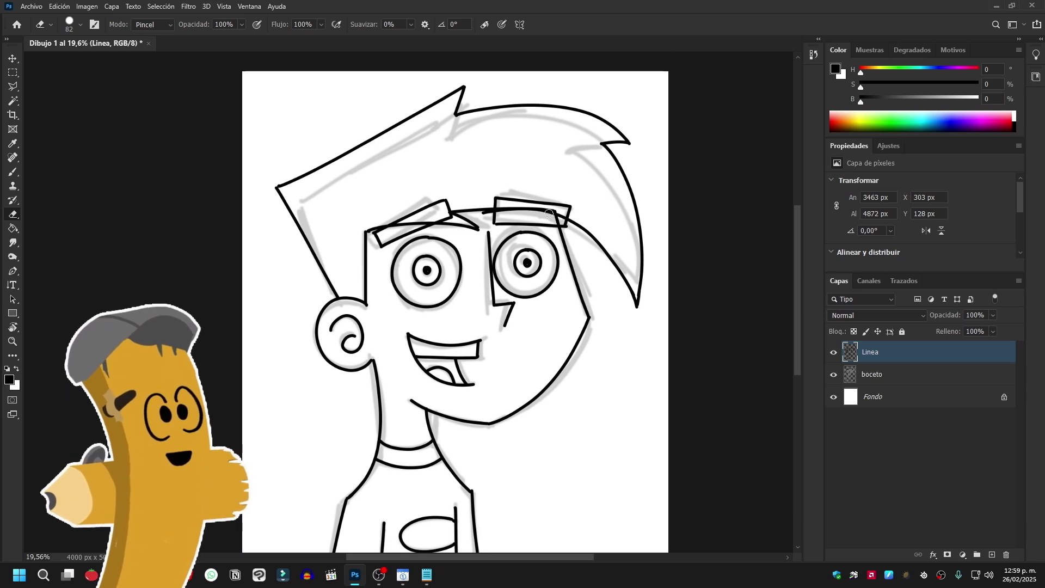
pyautogui.scroll(-3, 543, 212)
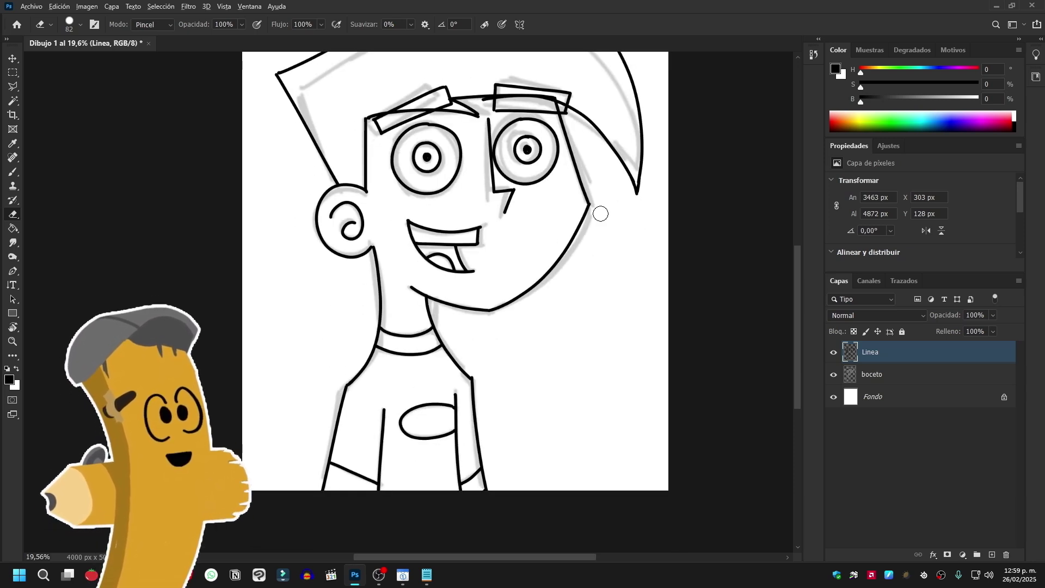
pyautogui.scroll(5, 602, 210)
pyautogui.scroll(2, 550, 202)
pyautogui.rightClick(617, 305)
pyautogui.moveTo(675, 328); pyautogui.dragTo(642, 328)
pyautogui.scroll(-2, 543, 326)
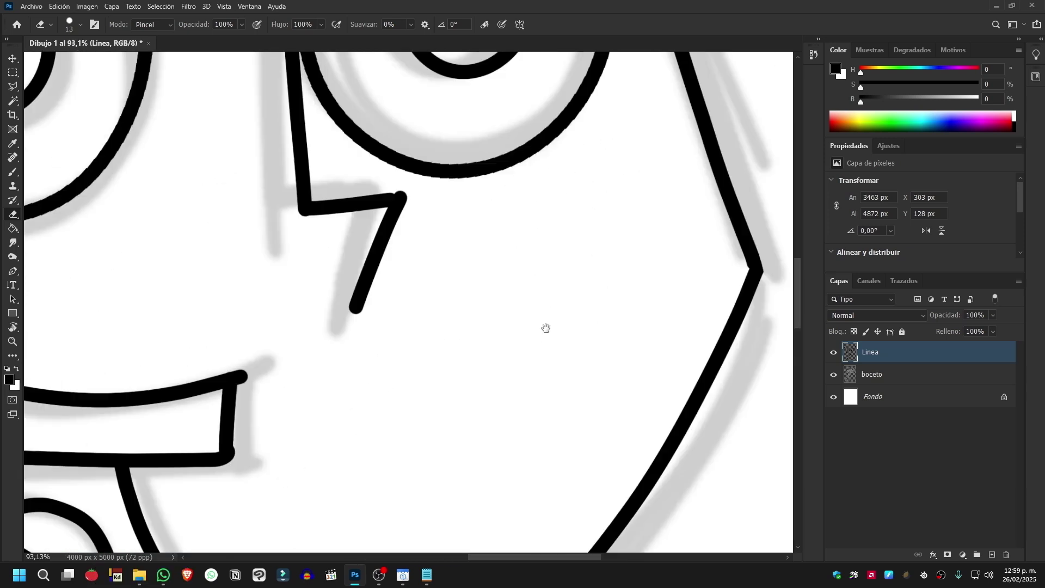
pyautogui.scroll(2, 452, 234)
pyautogui.moveTo(258, 73); pyautogui.dragTo(383, 296)
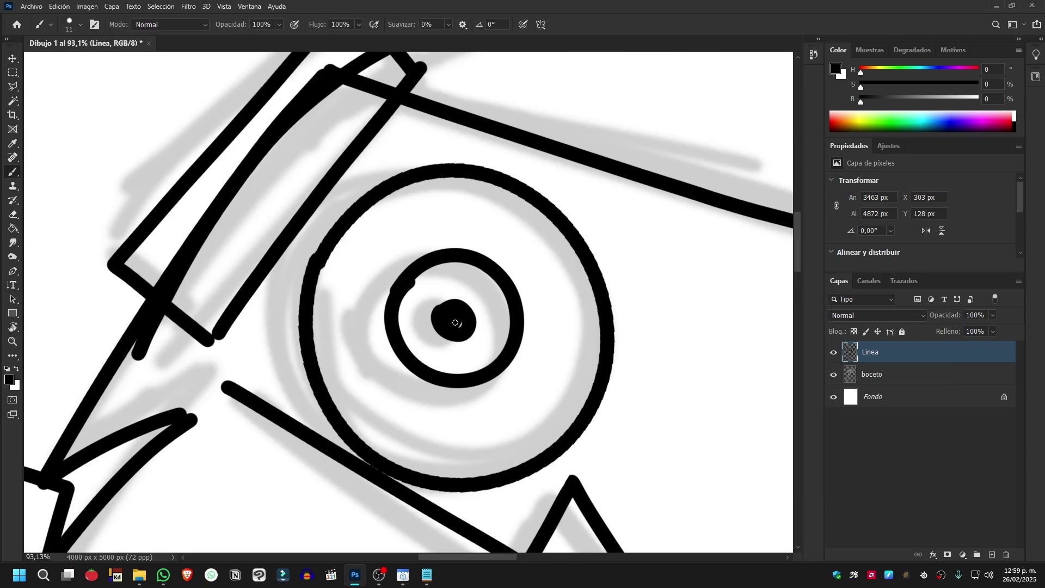
# Step: Fill the pupil in solid black with the brush, then move the view to a curl stroke
pyautogui.press('b')
pyautogui.moveTo(444, 310); pyautogui.dragTo(462, 326)
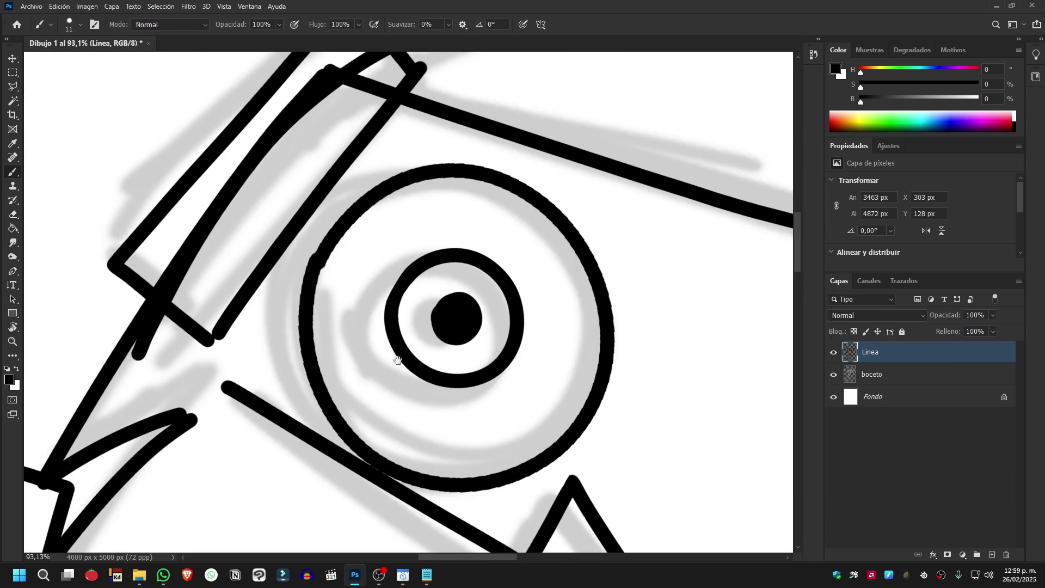
pyautogui.press('e')
pyautogui.scroll(-1, 408, 393)
pyautogui.scroll(-1, 409, 393)
pyautogui.scroll(2, 409, 392)
pyautogui.press('b')
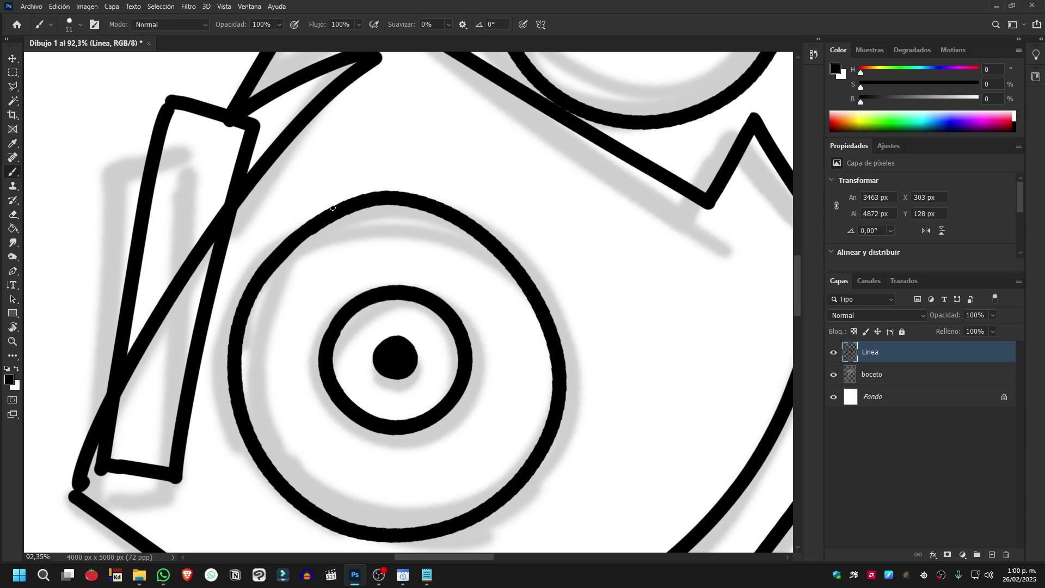
pyautogui.moveTo(333, 333); pyautogui.dragTo(460, 321)
pyautogui.scroll(2, 399, 286)
pyautogui.scroll(-1, 399, 286)
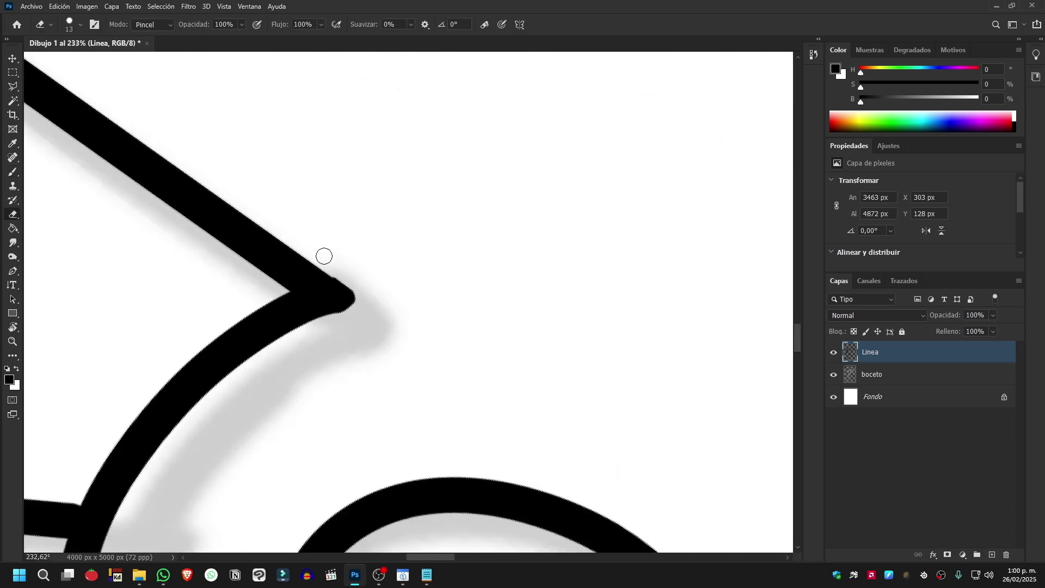
# Step: Rotate the canvas view with the Rotate View tool (R)
pyautogui.press('r')
pyautogui.scroll(-3, 324, 256)
pyautogui.moveTo(324, 256); pyautogui.dragTo(325, 216)
pyautogui.scroll(4, 321, 234)
pyautogui.scroll(-2, 310, 350)
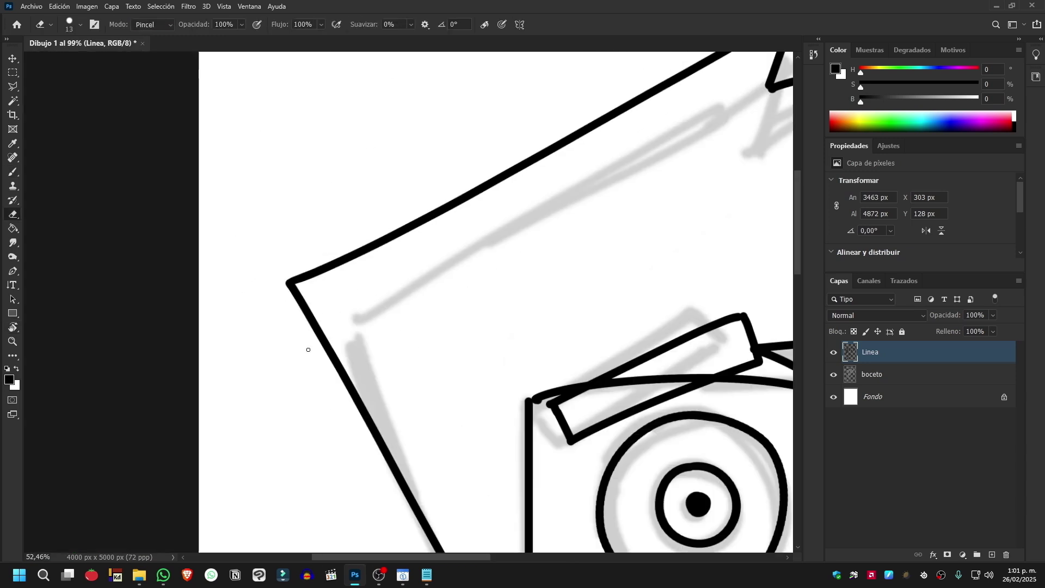
pyautogui.scroll(2, 436, 217)
# Step: Erase to sharpen the hair zigzag's right tip, left junction and V-shaped notch
pyautogui.press('e')
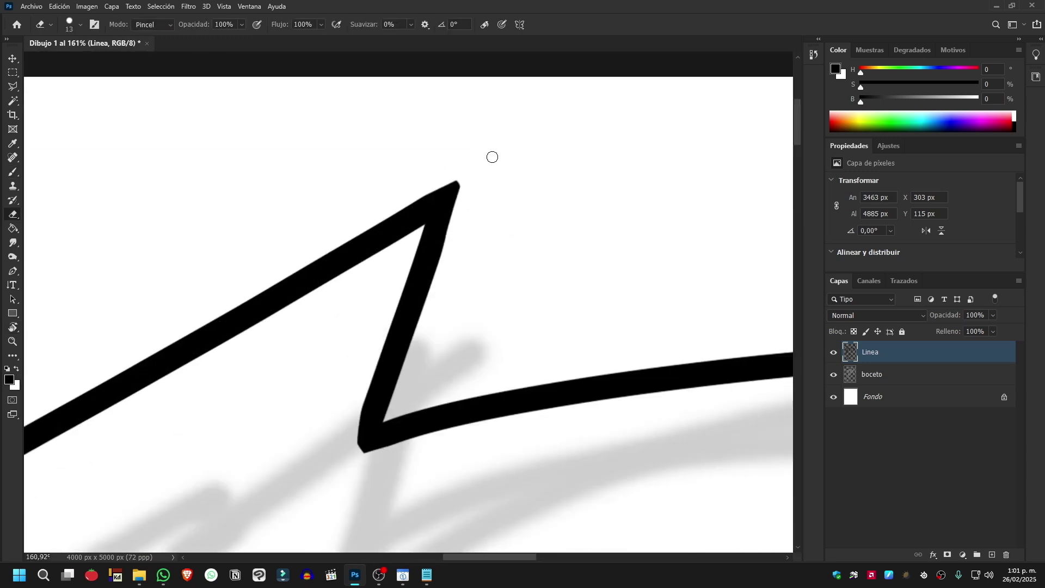
pyautogui.scroll(2, 493, 157)
pyautogui.moveTo(506, 309); pyautogui.dragTo(518, 272)
pyautogui.moveTo(249, 305); pyautogui.dragTo(195, 287)
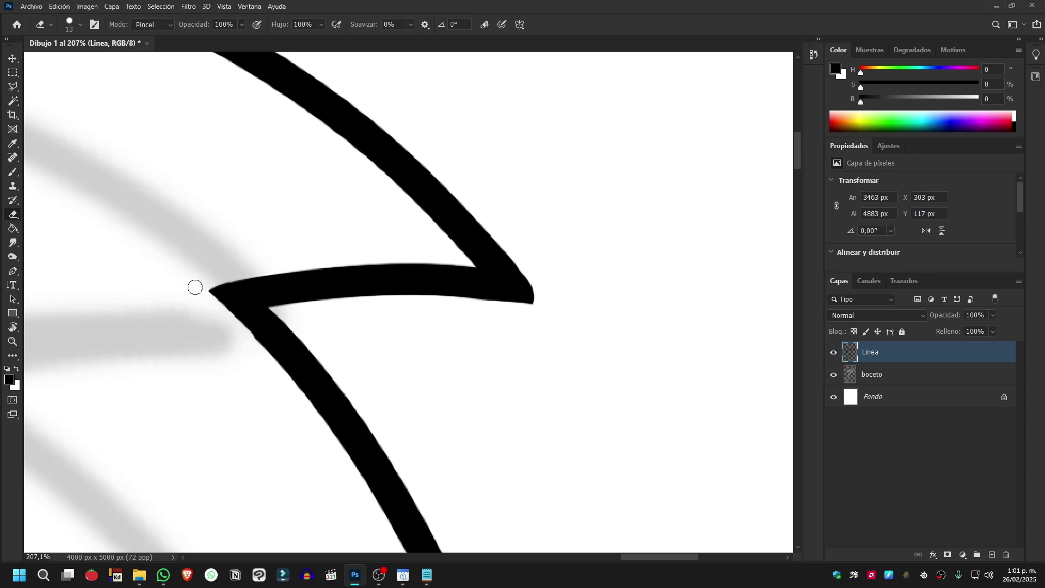
pyautogui.scroll(-3, 403, 462)
pyautogui.scroll(2, 411, 261)
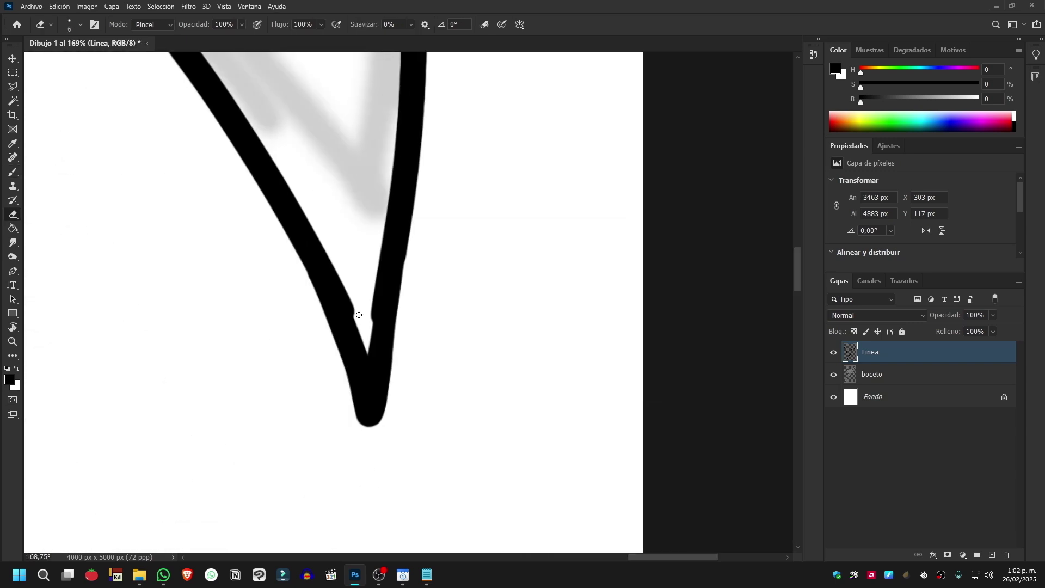
pyautogui.moveTo(358, 314); pyautogui.dragTo(374, 283)
pyautogui.scroll(-4, 359, 315)
pyautogui.scroll(3, 233, 258)
# Step: Trim the eyebrow's top-left corner and erase both curve ends inside the eyebrow
pyautogui.press('b')
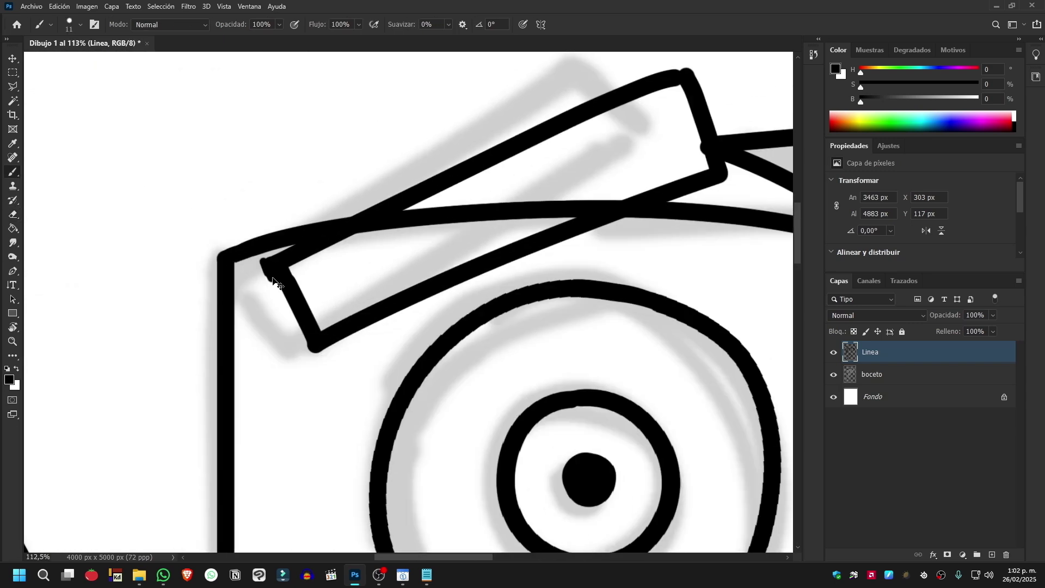
pyautogui.press('e')
pyautogui.moveTo(263, 261); pyautogui.dragTo(272, 268)
pyautogui.moveTo(362, 225); pyautogui.dragTo(414, 220)
pyautogui.moveTo(602, 203); pyautogui.dragTo(639, 191)
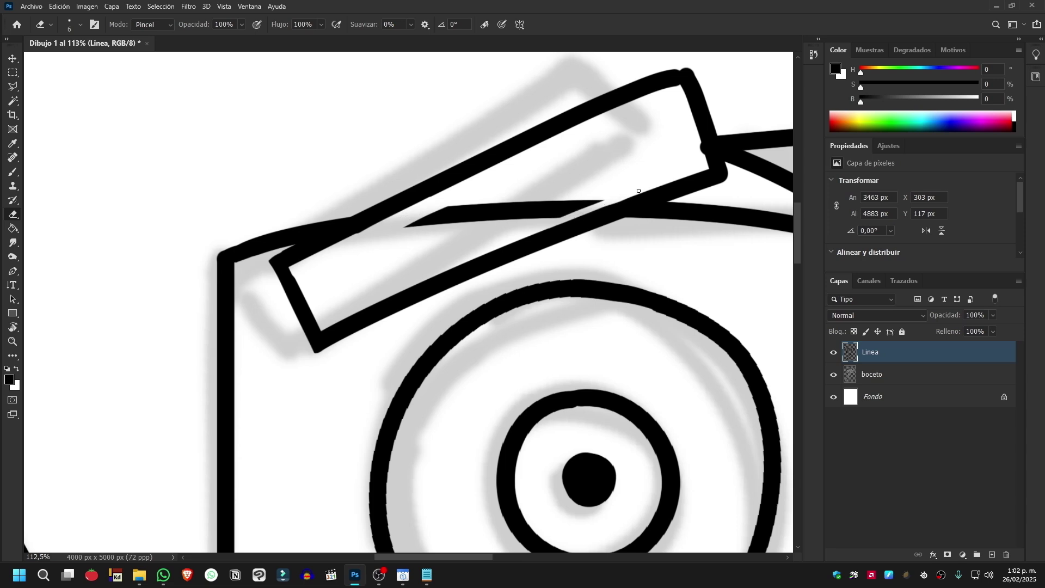
pyautogui.scroll(2, 639, 191)
pyautogui.hscroll(3, 600, 221)
pyautogui.press('b')
pyautogui.press('e')
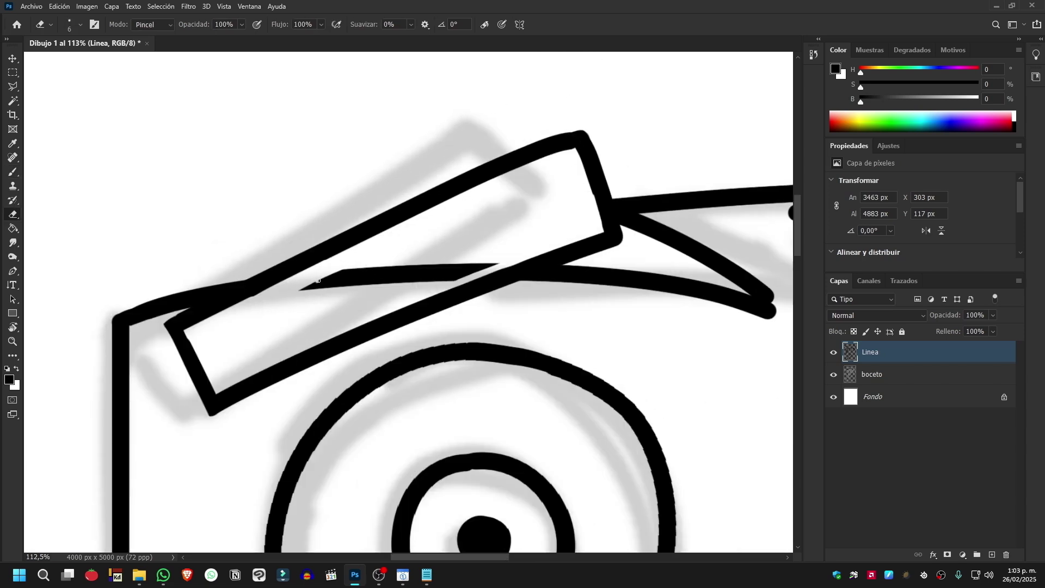
pyautogui.moveTo(305, 279); pyautogui.dragTo(497, 267)
pyautogui.hscroll(5, 492, 351)
pyautogui.scroll(1, 493, 351)
# Step: Extend the brow's upper curve into a pointed tip and erase the excess near it
pyautogui.press('b')
pyautogui.moveTo(468, 321); pyautogui.dragTo(484, 335)
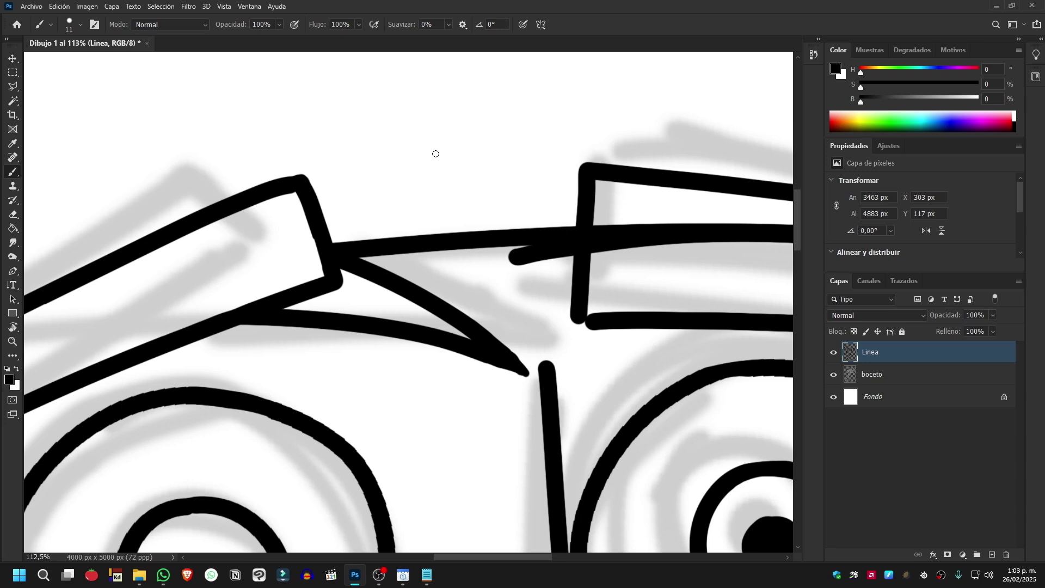
pyautogui.rightClick(509, 229)
pyautogui.press('Escape')
pyautogui.press('e')
pyautogui.scroll(1, 586, 346)
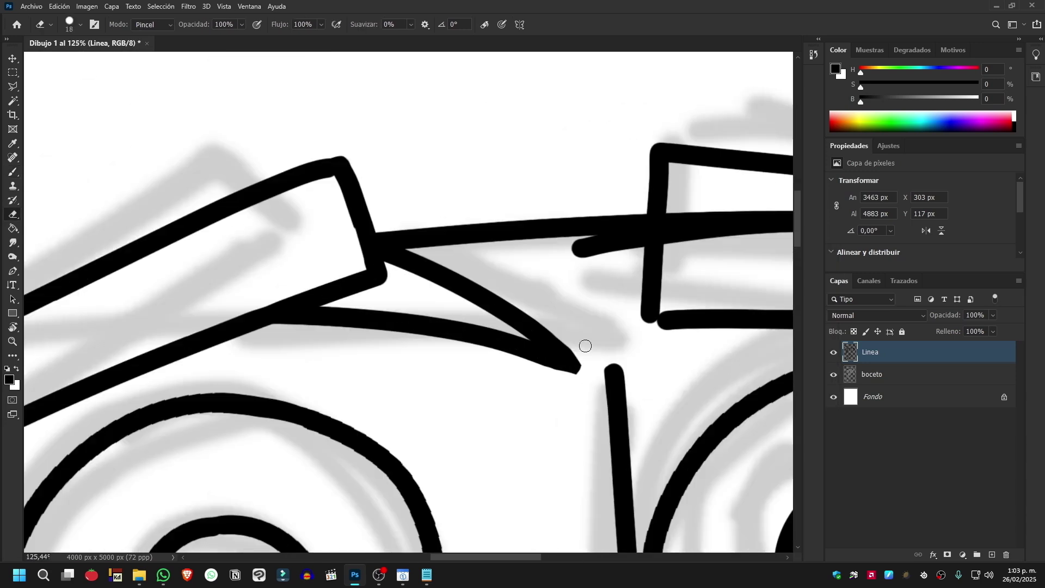
pyautogui.moveTo(586, 346); pyautogui.dragTo(523, 362)
pyautogui.scroll(-3, 522, 327)
pyautogui.scroll(-1, 511, 283)
# Step: Erase the inner diagonal line inside the brow from end to end
pyautogui.press('b')
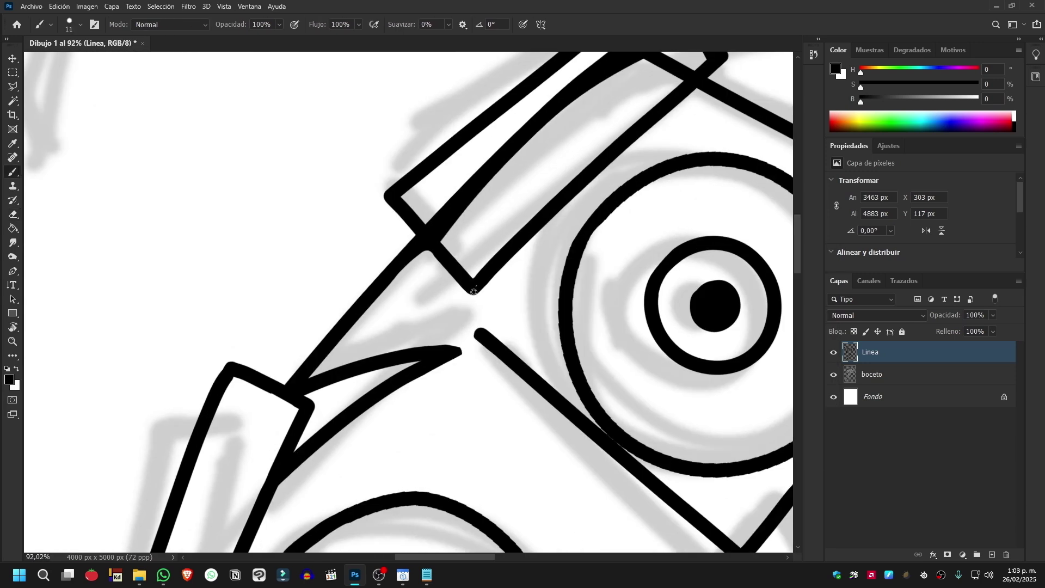
pyautogui.scroll(2, 474, 292)
pyautogui.hscroll(1, 474, 292)
pyautogui.press('e')
pyautogui.moveTo(377, 325); pyautogui.dragTo(353, 352)
pyautogui.moveTo(608, 178)
pyautogui.mouseDown()
pyautogui.moveTo(495, 207)
pyautogui.moveTo(387, 315)
pyautogui.mouseUp()
pyautogui.scroll(1, 485, 310)
pyautogui.press('b')
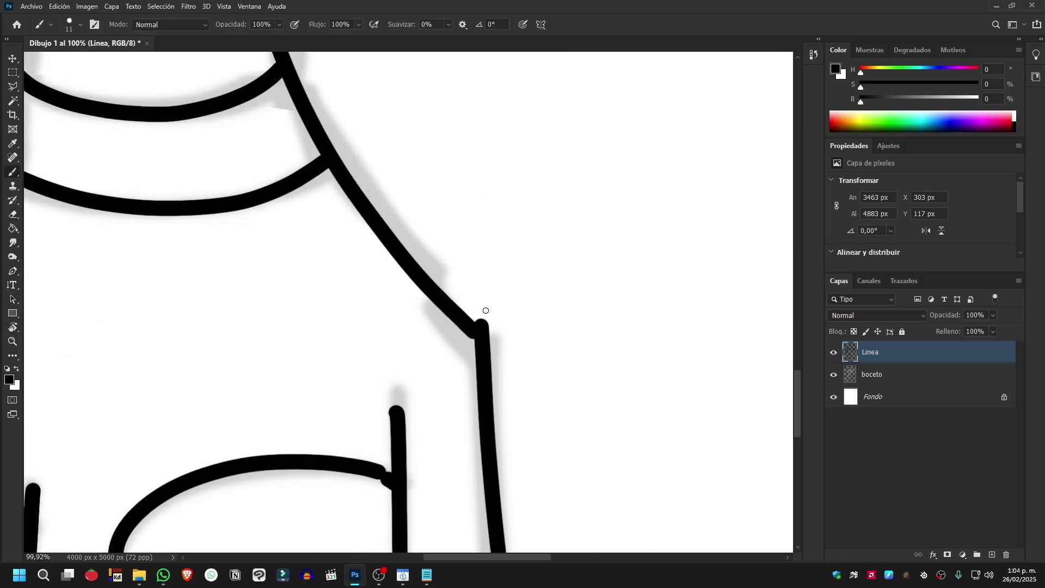
pyautogui.scroll(-2, 481, 334)
pyautogui.scroll(-3, 481, 334)
# Step: Hide the boceto layer so only the Linea line art shows, then recentre the drawing
pyautogui.scroll(-2, 421, 210)
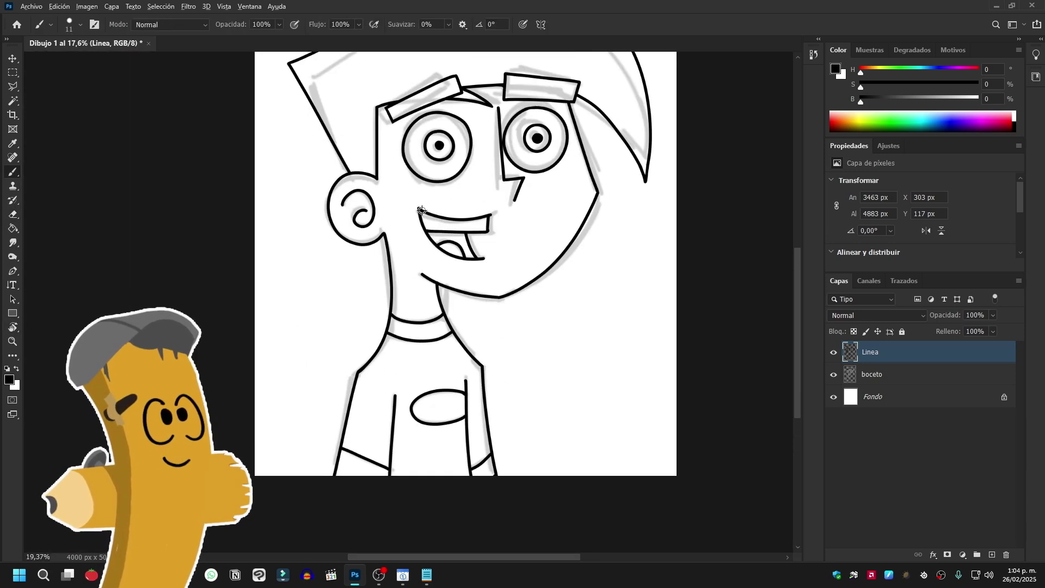
pyautogui.scroll(4, 421, 210)
pyautogui.scroll(-5, 572, 287)
pyautogui.press('e')
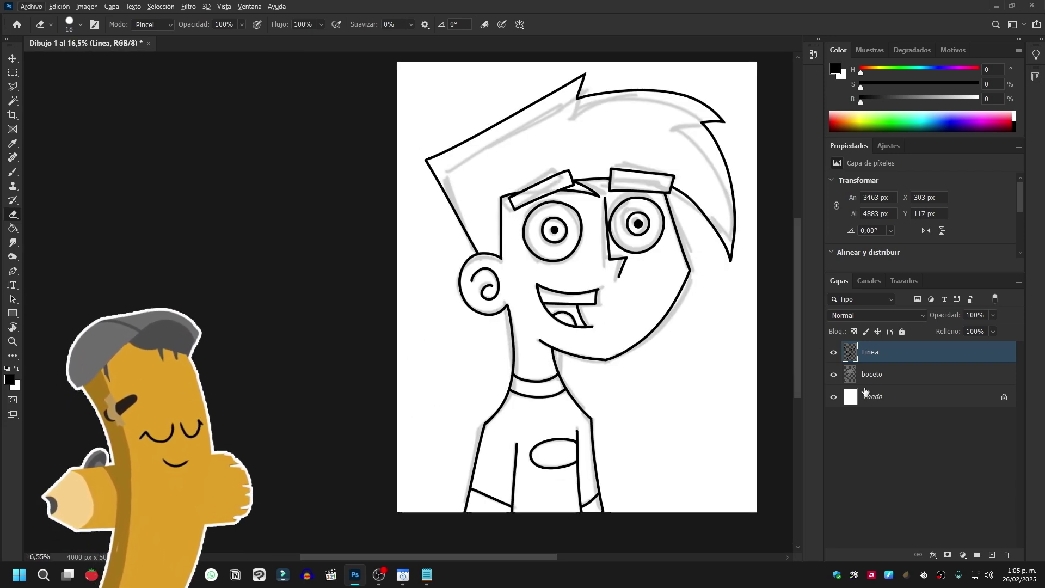
pyautogui.click(833, 374)
pyautogui.moveTo(698, 360); pyautogui.dragTo(595, 338)
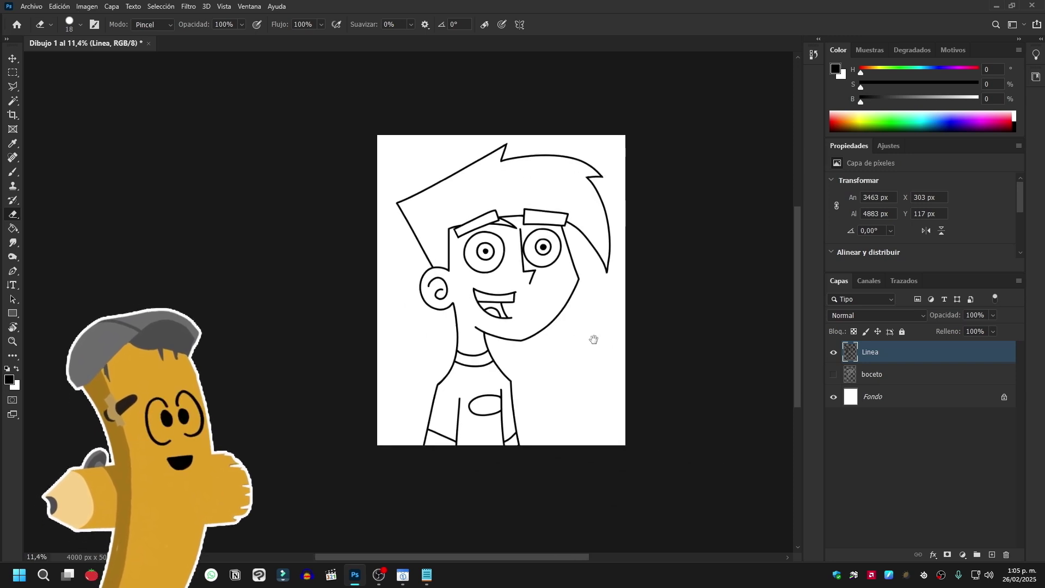
pyautogui.scroll(2, 560, 326)
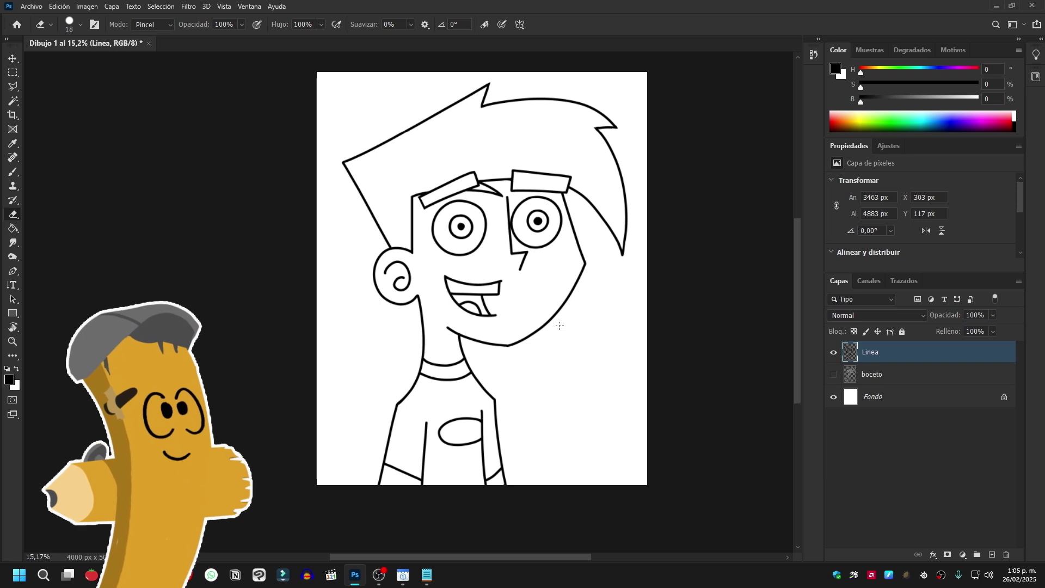
# Step: Trace a thick 53 px line along the hair's top edge, redoing the first stroke
pyautogui.press('b')
pyautogui.rightClick(447, 274)
pyautogui.scroll(5, 549, 150)
pyautogui.scroll(-2, 550, 151)
pyautogui.moveTo(299, 341); pyautogui.dragTo(443, 270)
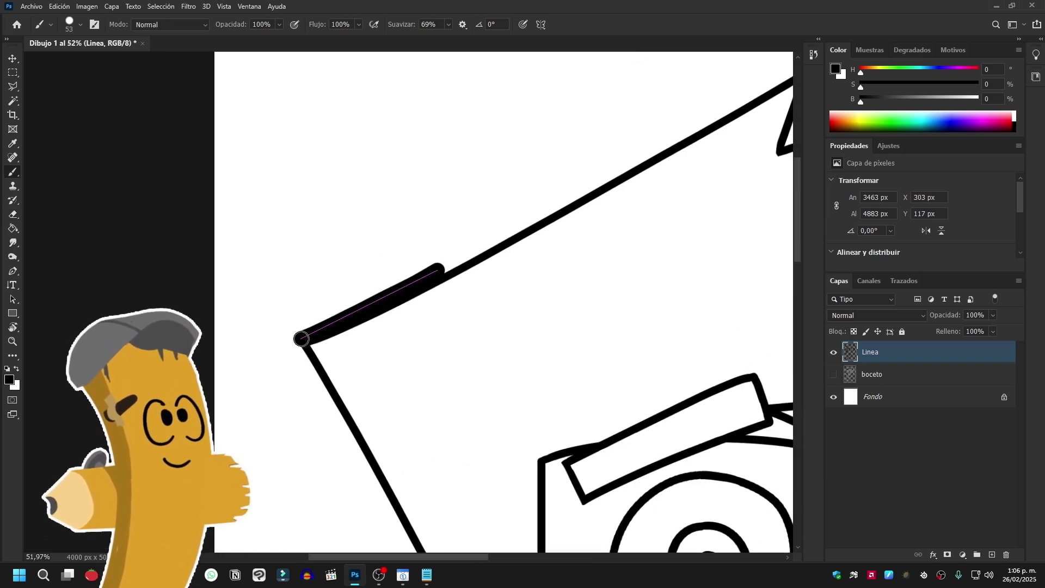
pyautogui.scroll(-2, 489, 245)
pyautogui.hotkey('ctrl', 'z')
pyautogui.moveTo(379, 317); pyautogui.dragTo(625, 183)
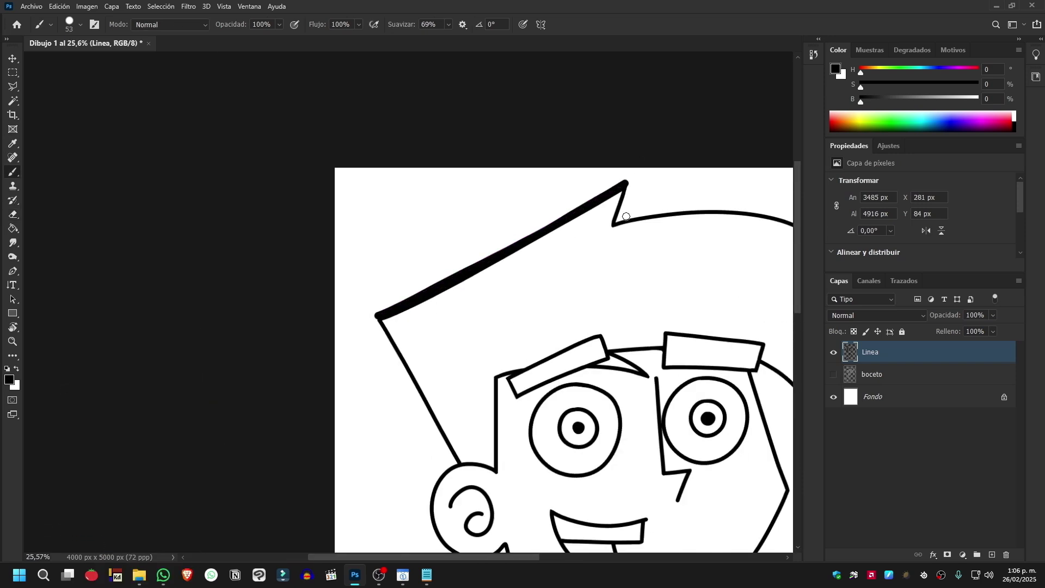
pyautogui.scroll(-1, 419, 325)
pyautogui.moveTo(420, 325)
pyautogui.mouseDown()
pyautogui.moveTo(359, 218)
pyautogui.moveTo(547, 94)
pyautogui.moveTo(514, 112)
pyautogui.moveTo(467, 245)
pyautogui.moveTo(414, 163)
pyautogui.moveTo(414, 342)
pyautogui.moveTo(506, 239)
pyautogui.moveTo(428, 247)
pyautogui.moveTo(401, 392)
pyautogui.moveTo(426, 178)
pyautogui.mouseUp()
# Step: Rotate the view to the lower outline, set the brush to 17 px, and rotate back upright
pyautogui.press('e')
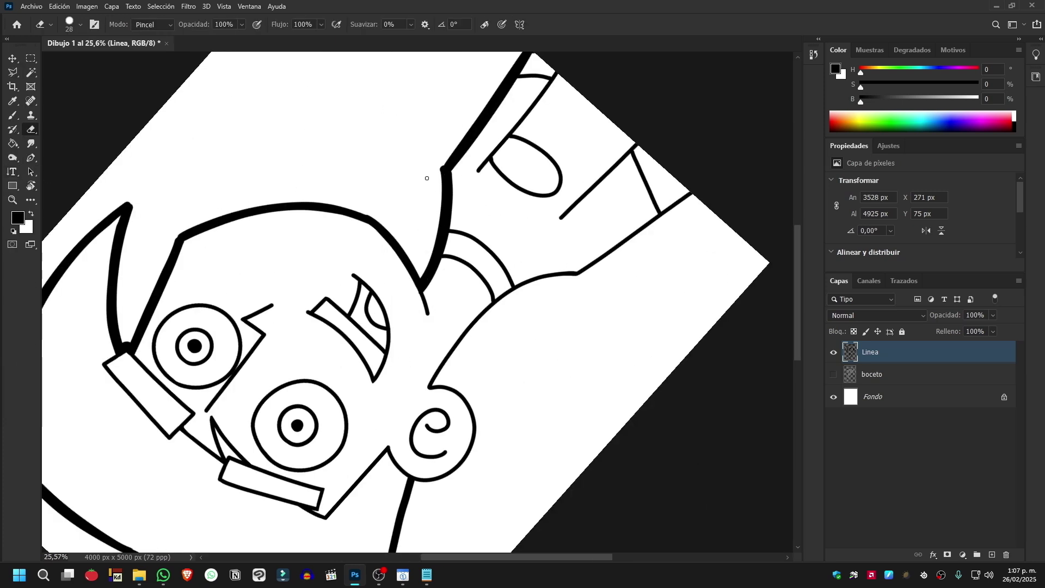
pyautogui.moveTo(414, 305)
pyautogui.mouseDown()
pyautogui.moveTo(450, 317)
pyautogui.moveTo(375, 372)
pyautogui.mouseUp()
pyautogui.press('b')
pyautogui.rightClick(473, 256)
pyautogui.click(523, 348)
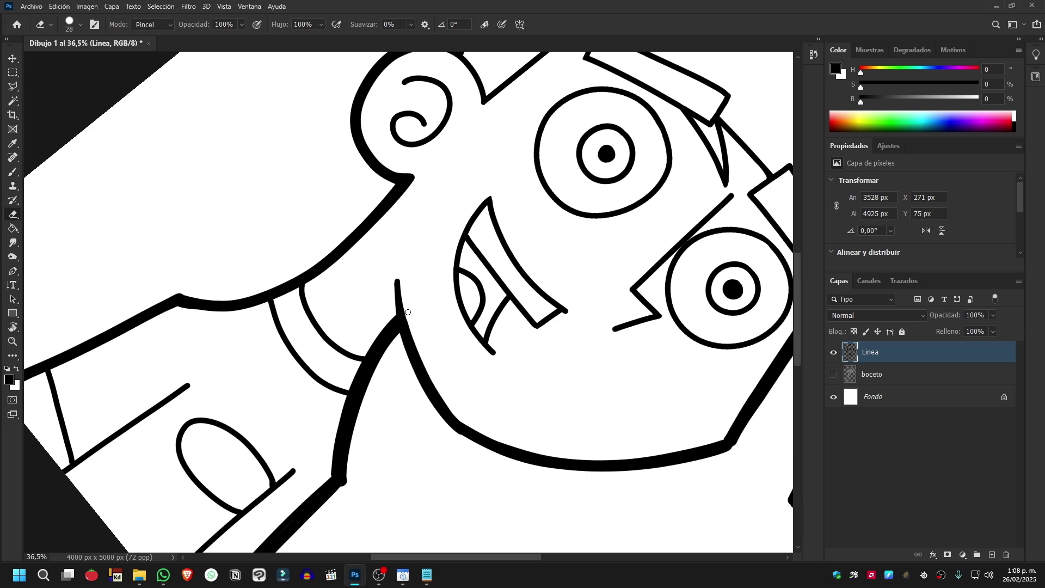
pyautogui.scroll(-3, 480, 295)
pyautogui.moveTo(480, 295)
pyautogui.mouseDown()
pyautogui.moveTo(413, 305)
pyautogui.moveTo(403, 218)
pyautogui.mouseUp()
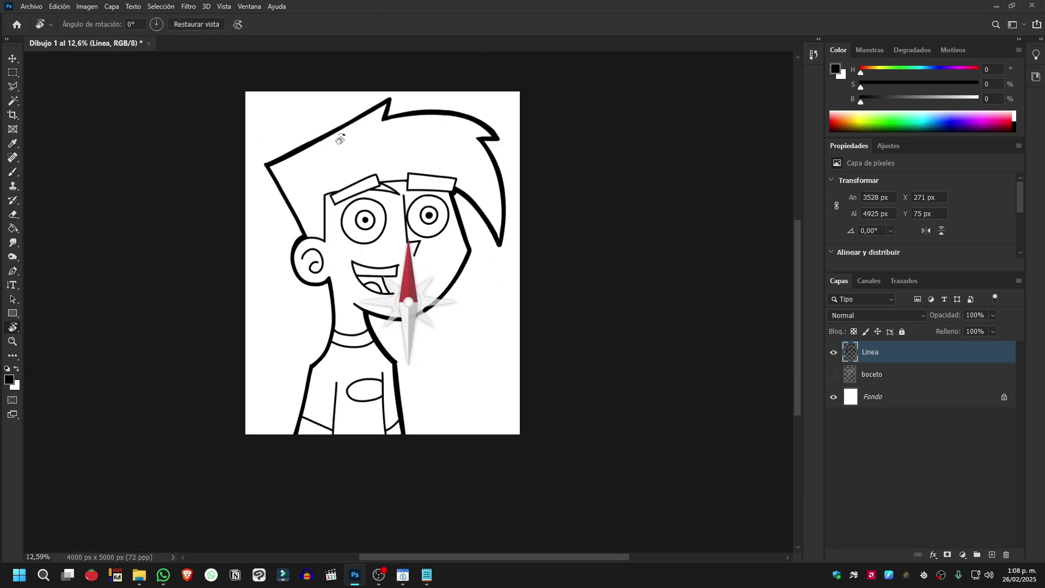
pyautogui.scroll(3, 231, 146)
# Step: Erase the small bump where lines join near the eye
pyautogui.press('e')
pyautogui.scroll(-2, 252, 248)
pyautogui.scroll(5, 509, 299)
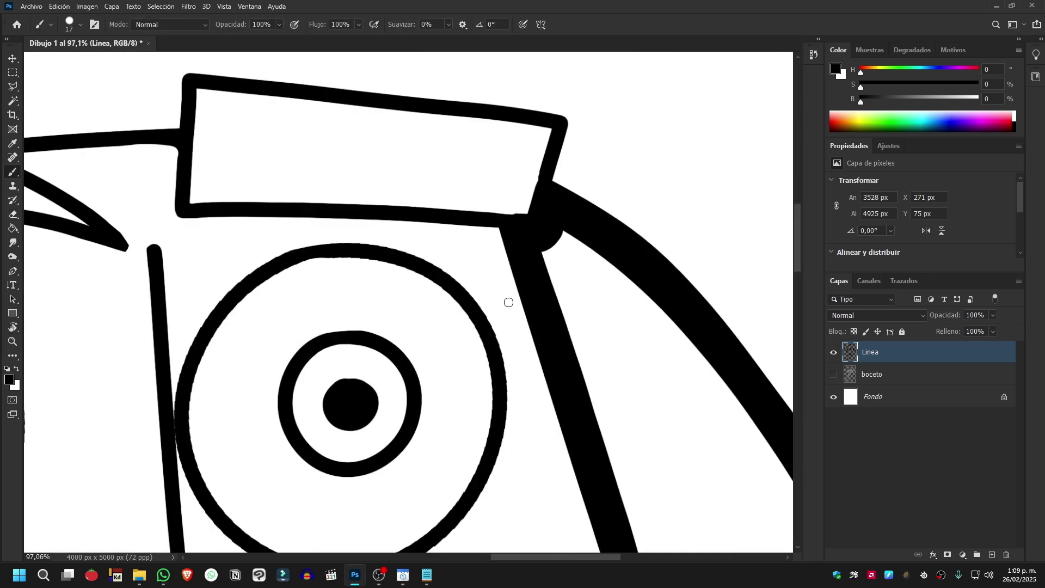
pyautogui.moveTo(530, 214)
pyautogui.mouseDown()
pyautogui.moveTo(380, 151)
pyautogui.moveTo(376, 188)
pyautogui.mouseUp()
pyautogui.scroll(-4, 392, 245)
pyautogui.scroll(-2, 410, 313)
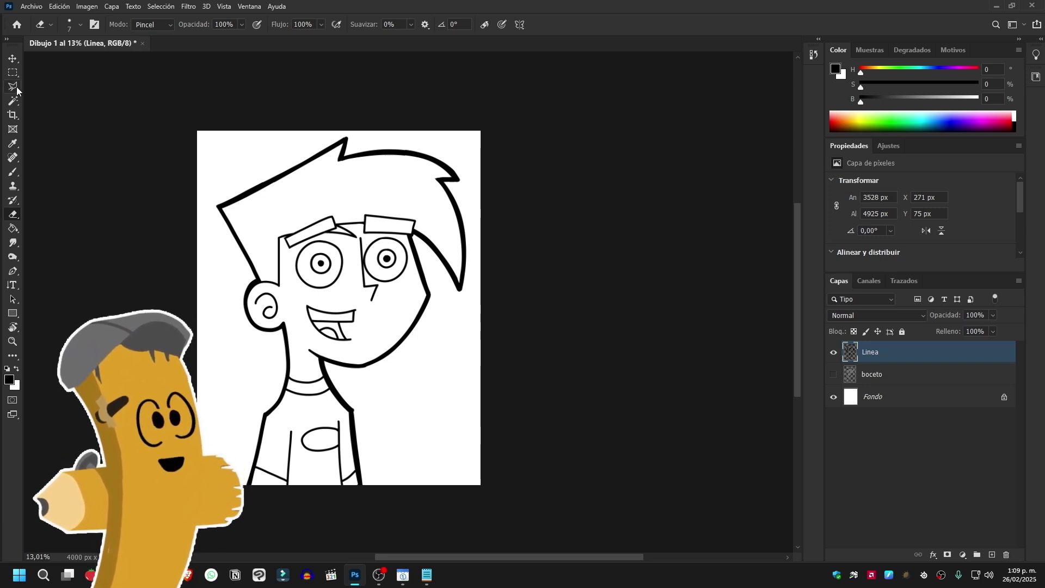
# Step: Make a Polygonal Lasso selection beside the face and trial-fill it black, then undo
pyautogui.press('l')
pyautogui.click(429, 356)
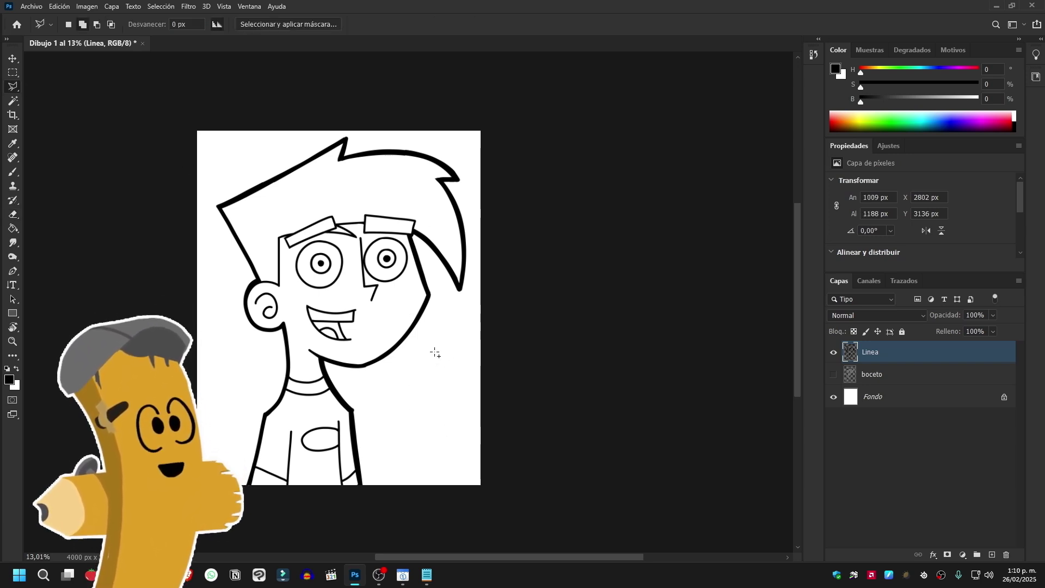
pyautogui.click(14, 229)
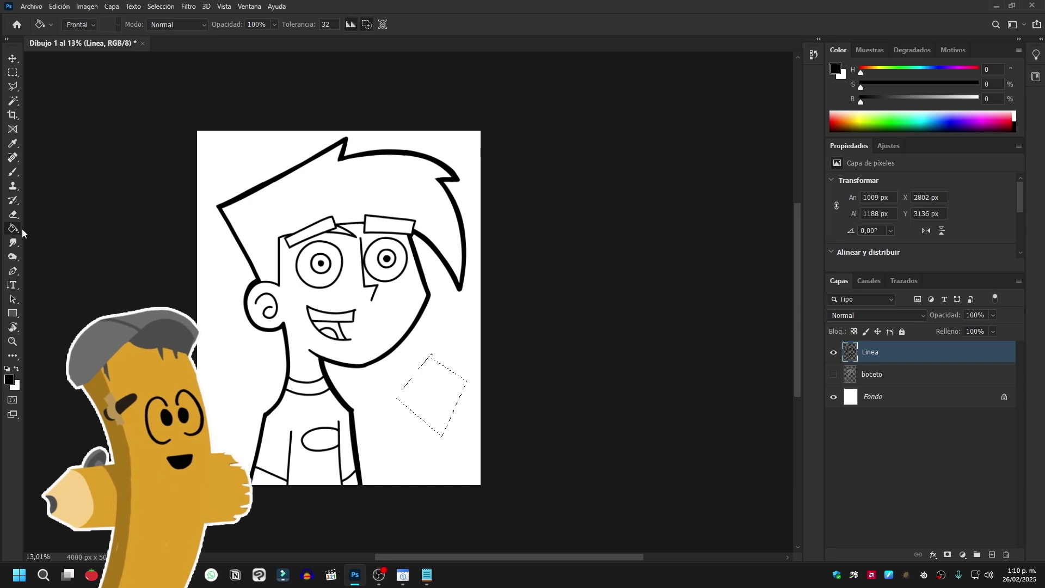
pyautogui.click(422, 381)
pyautogui.hotkey('ctrl', 'z')
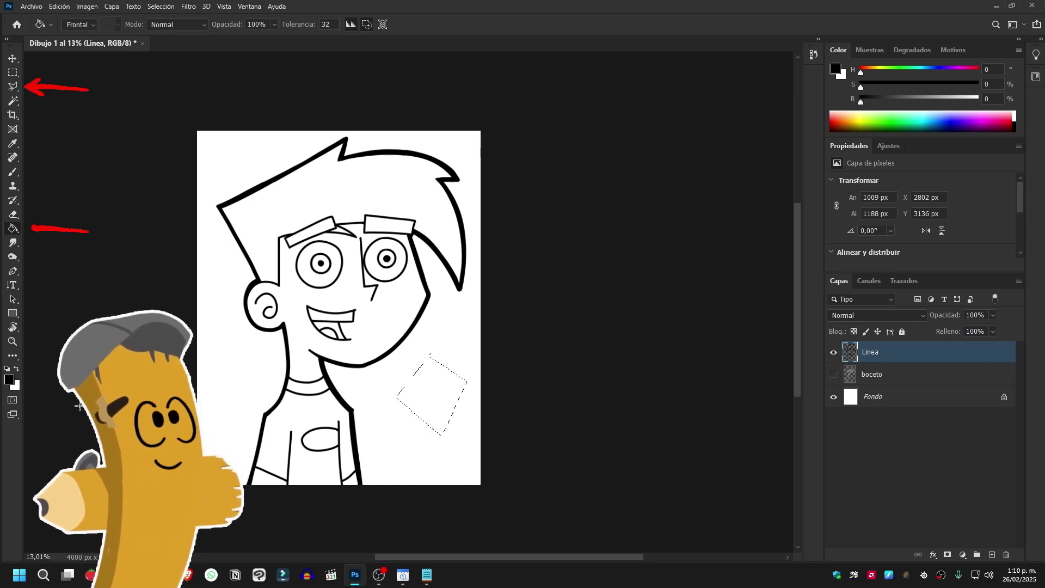
# Step: Set the foreground colour to red and trial-fill the selection, then undo the fill
pyautogui.click(8, 380)
pyautogui.click(492, 340)
pyautogui.click(631, 200)
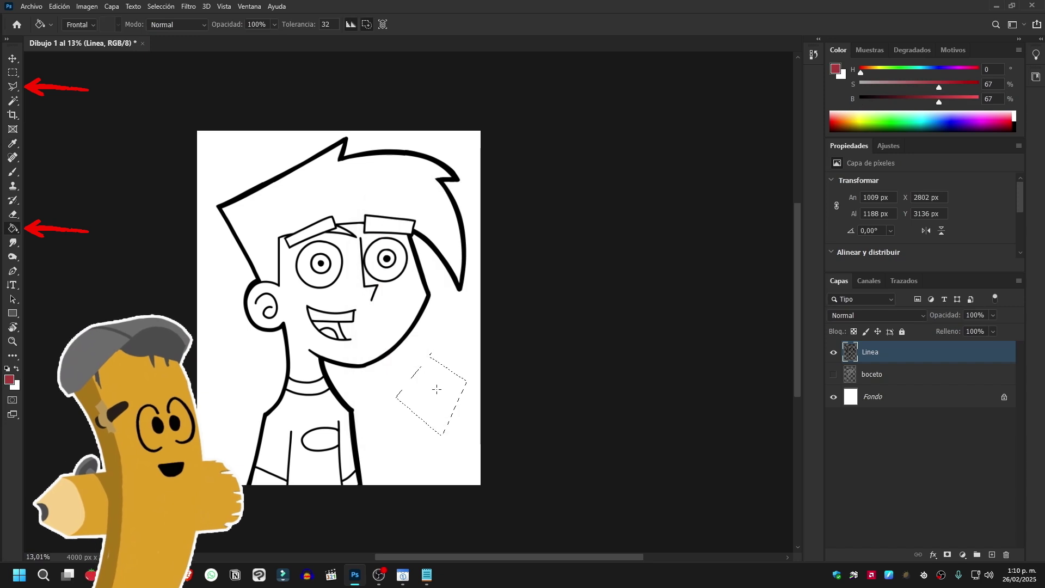
pyautogui.click(437, 389)
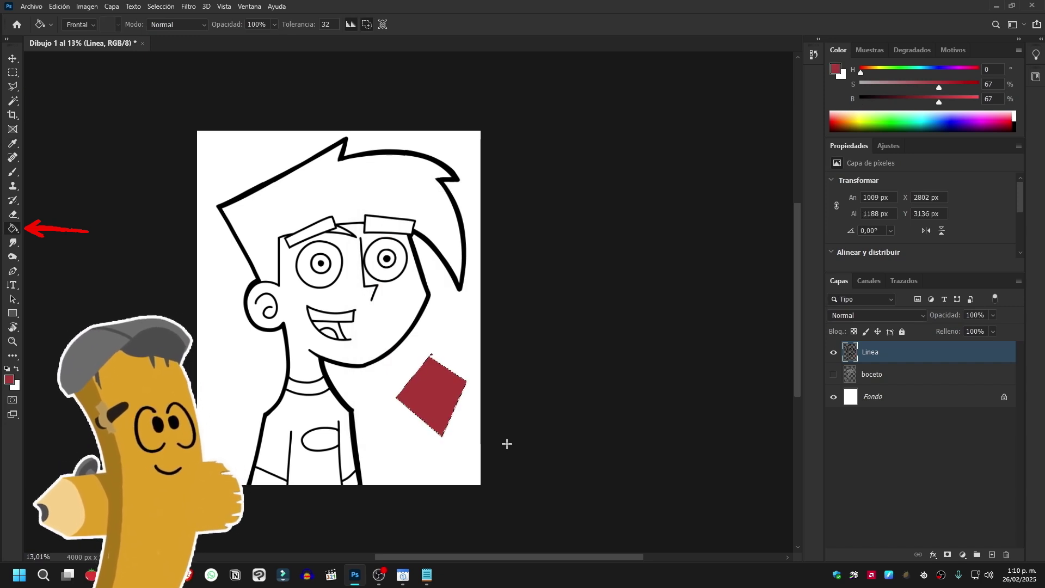
pyautogui.hotkey('ctrl', 'z')
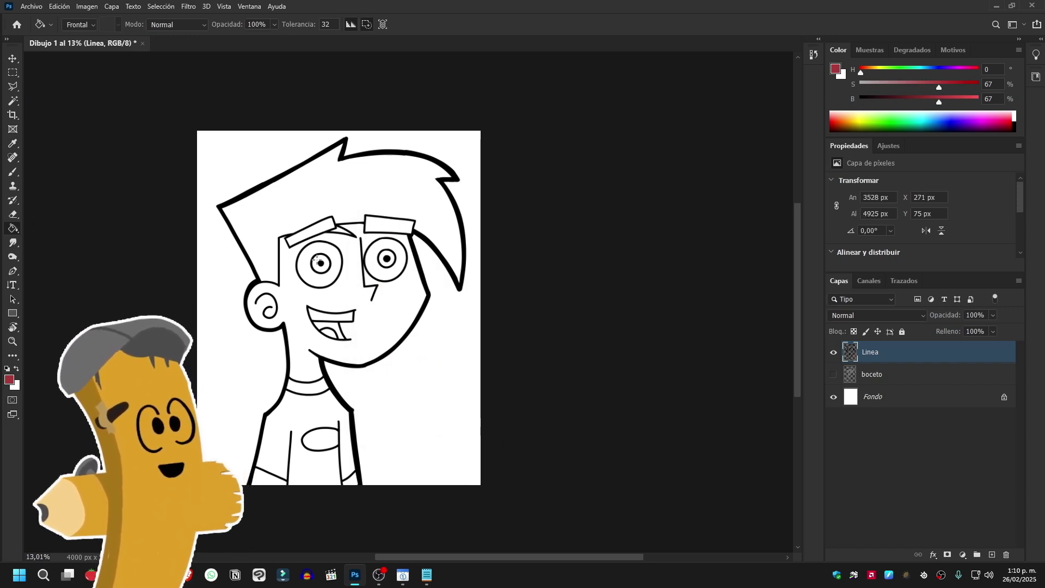
# Step: Undo the red fills in the right and left irises
pyautogui.scroll(5, 381, 266)
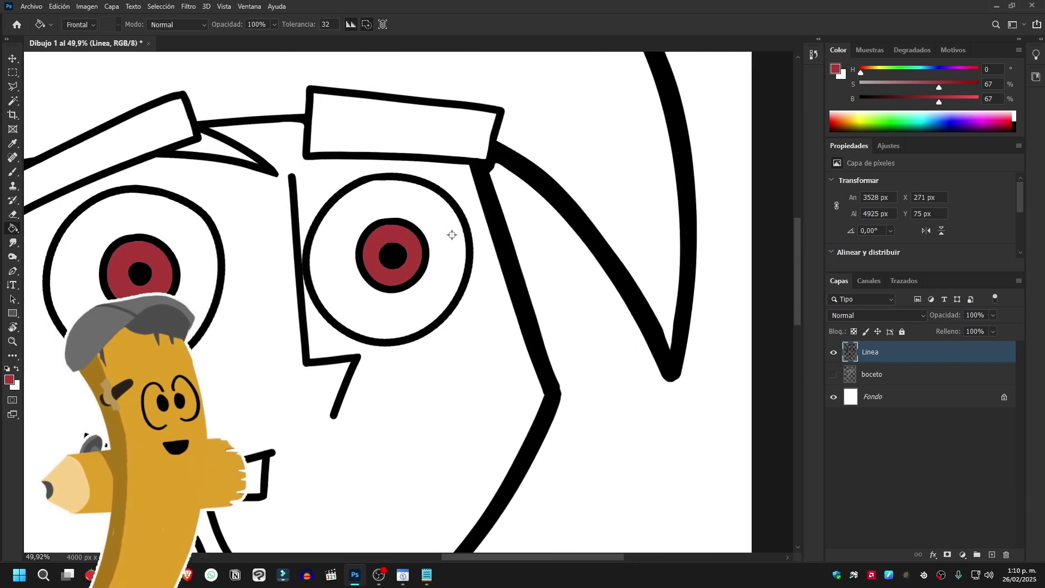
pyautogui.scroll(4, 403, 226)
pyautogui.scroll(2, 414, 235)
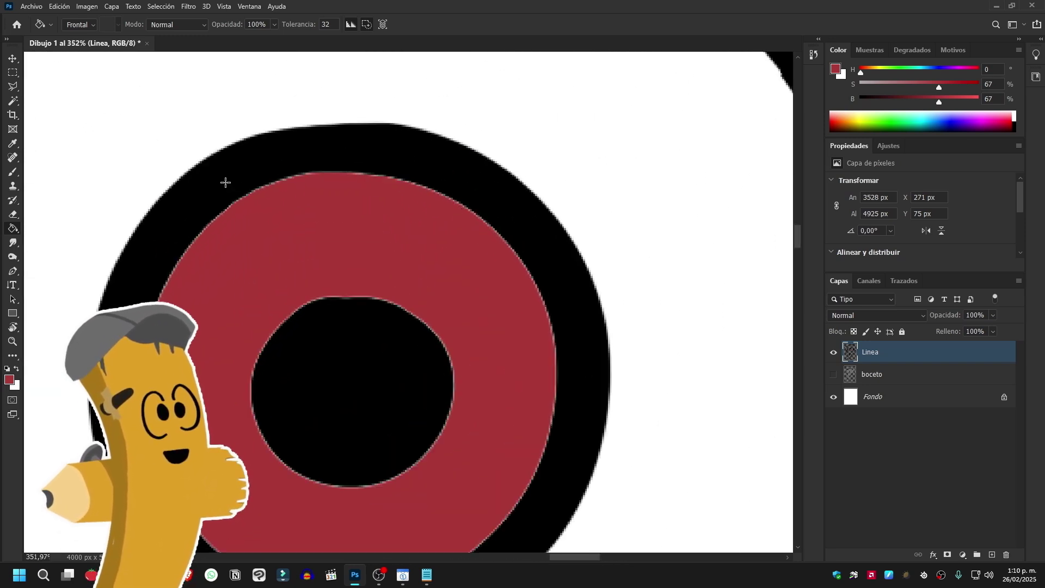
pyautogui.scroll(1, 416, 179)
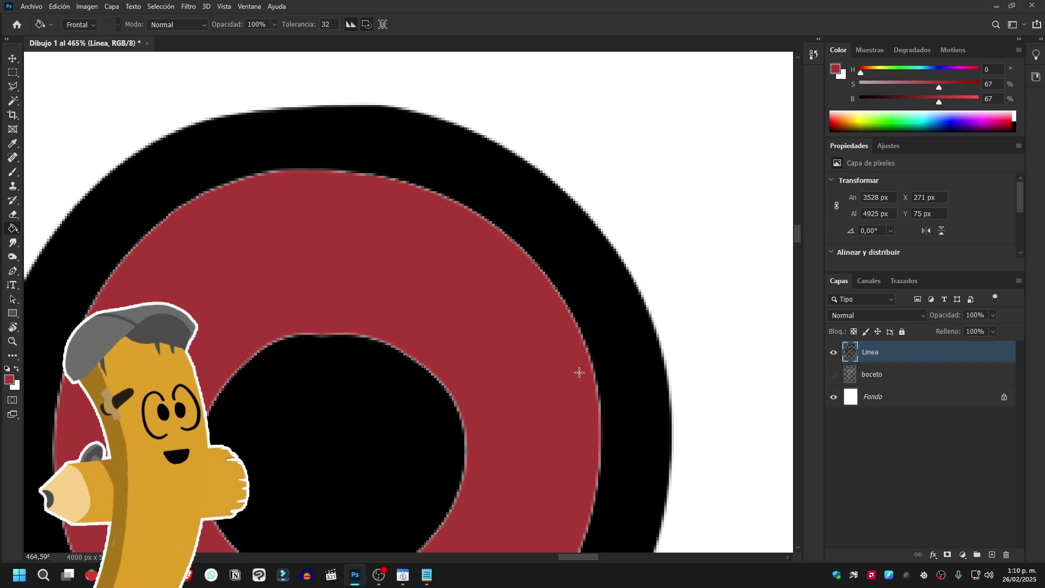
pyautogui.scroll(-3, 472, 316)
pyautogui.scroll(-3, 471, 316)
pyautogui.scroll(-2, 471, 316)
pyautogui.hotkey('ctrl', 'z')
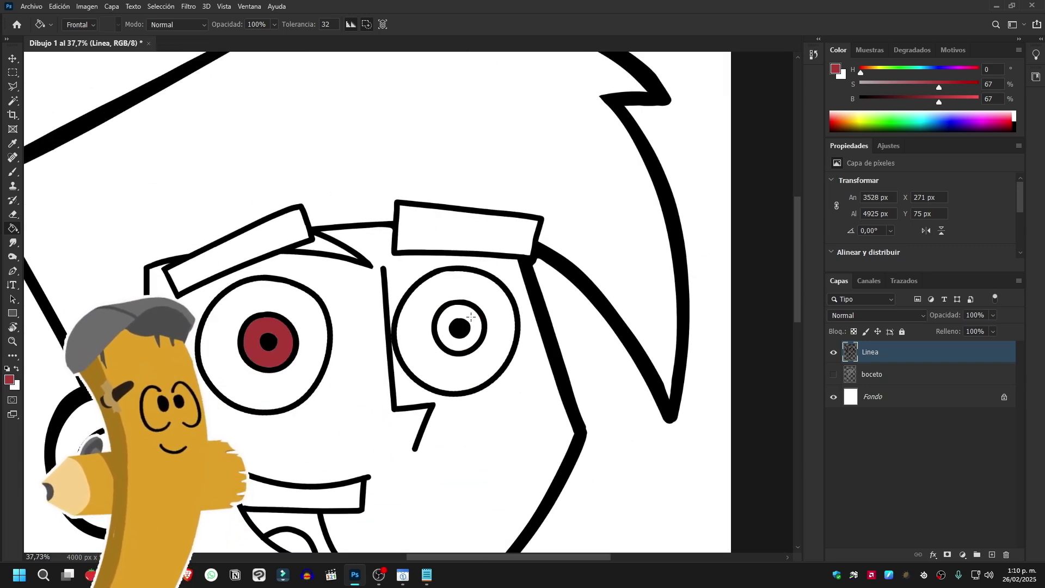
pyautogui.hotkey('ctrl', 'z')
pyautogui.scroll(-2, 460, 302)
# Step: Paint a soft black test oval beside the face with the Circular difuso brush
pyautogui.press('b')
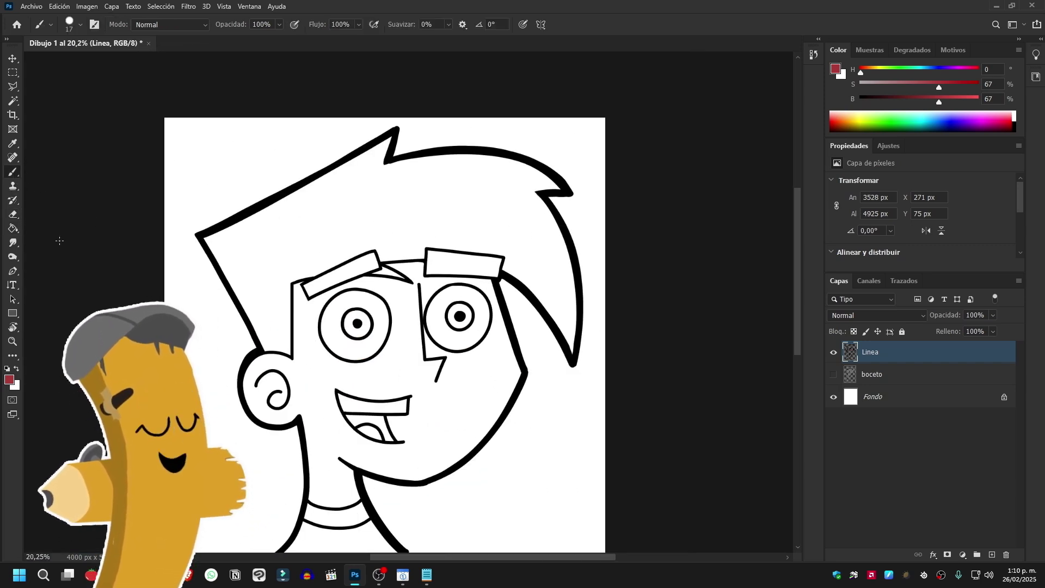
pyautogui.click(8, 370)
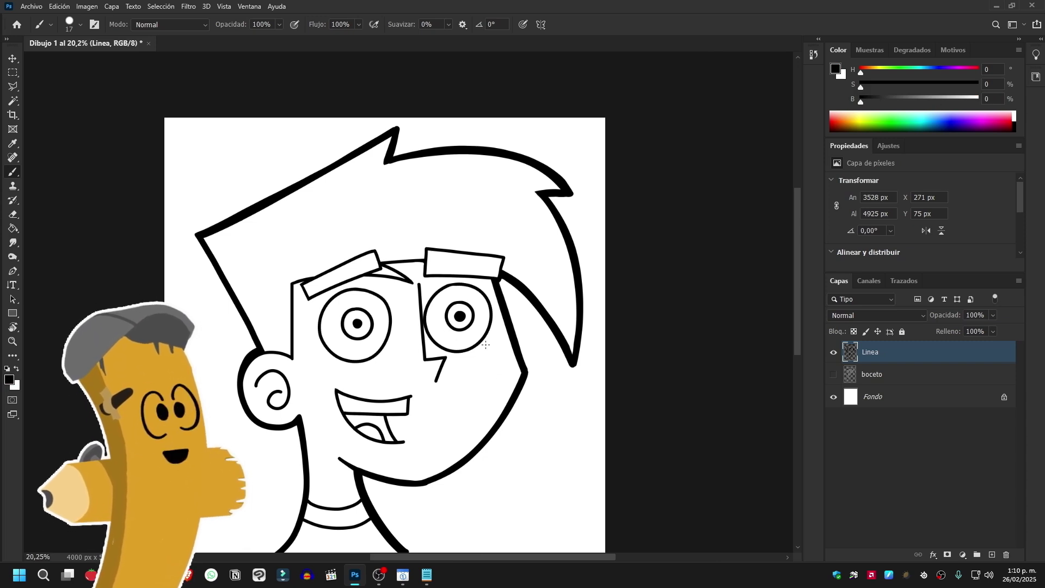
pyautogui.rightClick(447, 278)
pyautogui.click(496, 383)
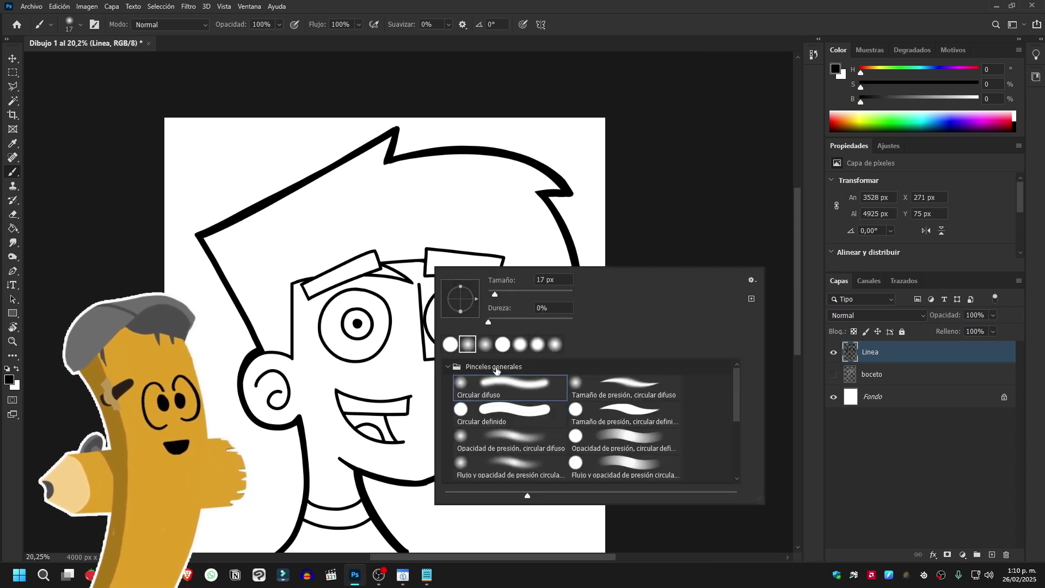
pyautogui.press('Escape')
pyautogui.moveTo(569, 438); pyautogui.dragTo(543, 287)
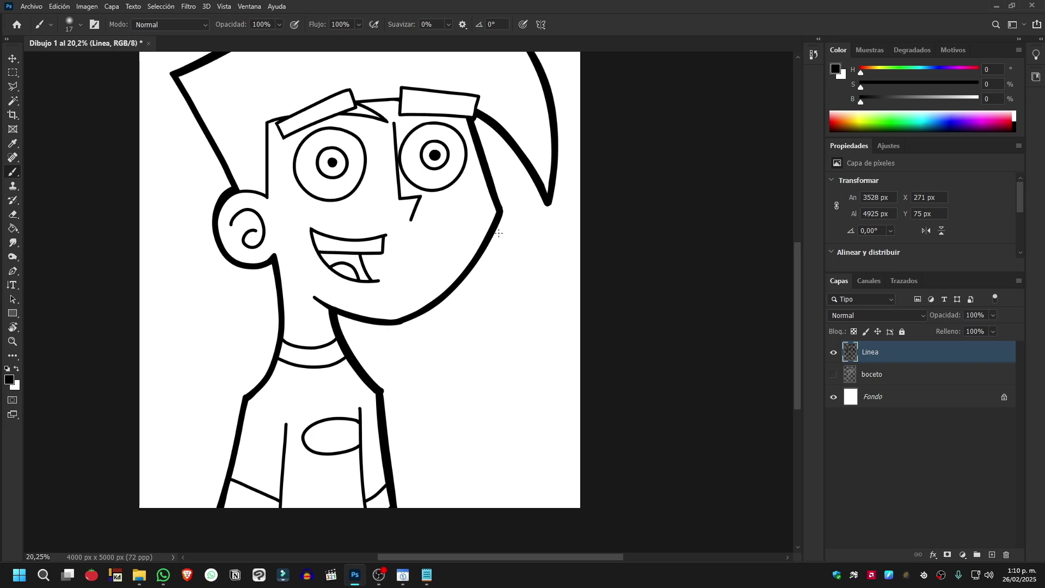
pyautogui.rightClick(508, 315)
pyautogui.moveTo(478, 336); pyautogui.dragTo(469, 441)
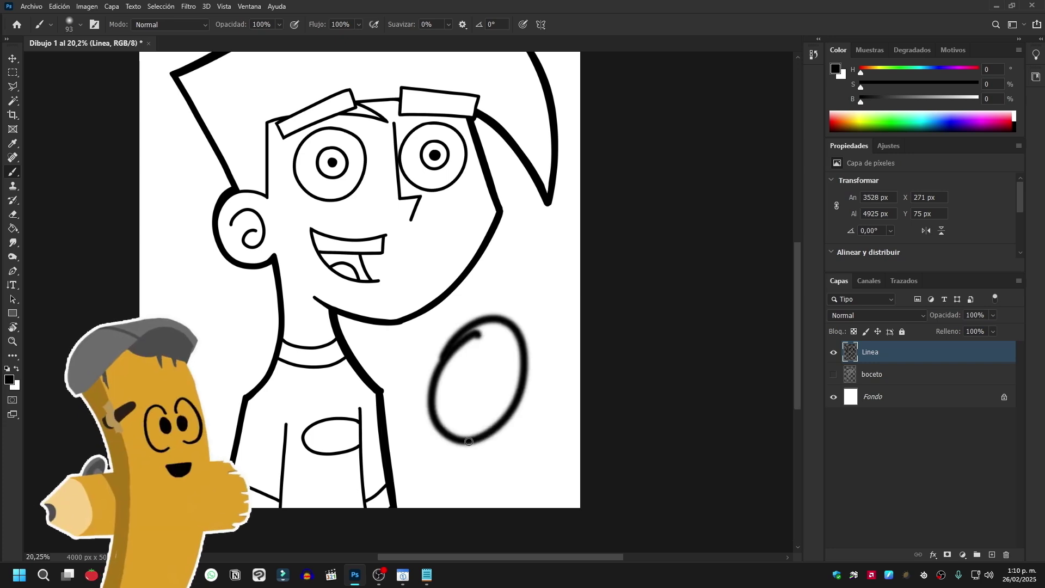
# Step: Fill the practice oval with red using the Paint Bucket
pyautogui.click(13, 228)
pyautogui.click(9, 380)
pyautogui.click(485, 275)
pyautogui.click(597, 207)
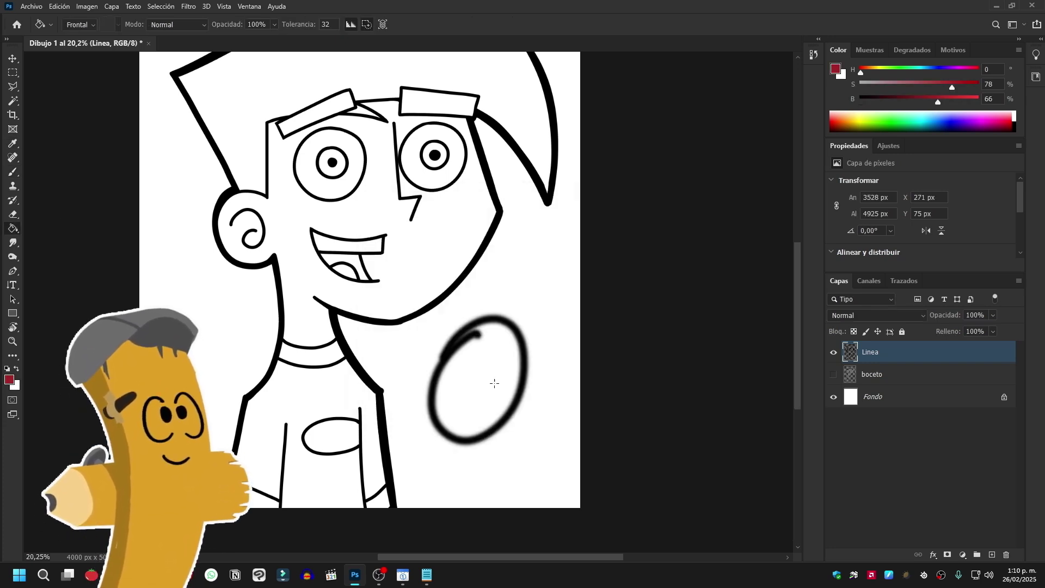
pyautogui.click(494, 383)
# Step: Undo the red-filled test oval so only the line art remains
pyautogui.scroll(3, 512, 420)
pyautogui.scroll(3, 501, 408)
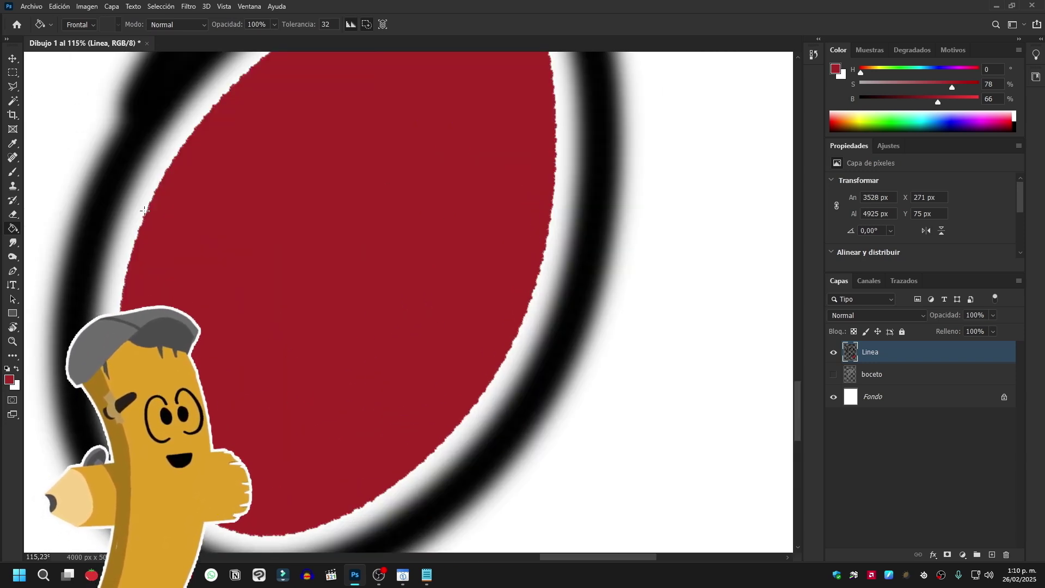
pyautogui.scroll(-2, 420, 303)
pyautogui.scroll(-2, 425, 310)
pyautogui.hotkey('ctrl', 'z')
pyautogui.hotkey('ctrl', 'z')
pyautogui.scroll(-2, 471, 320)
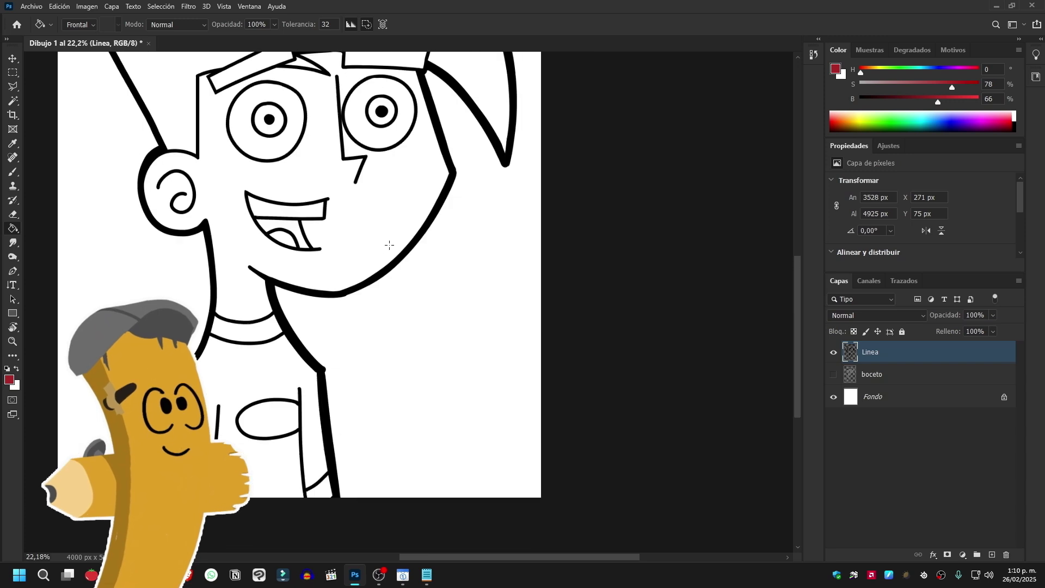
pyautogui.scroll(-2, 389, 245)
pyautogui.scroll(2, 284, 235)
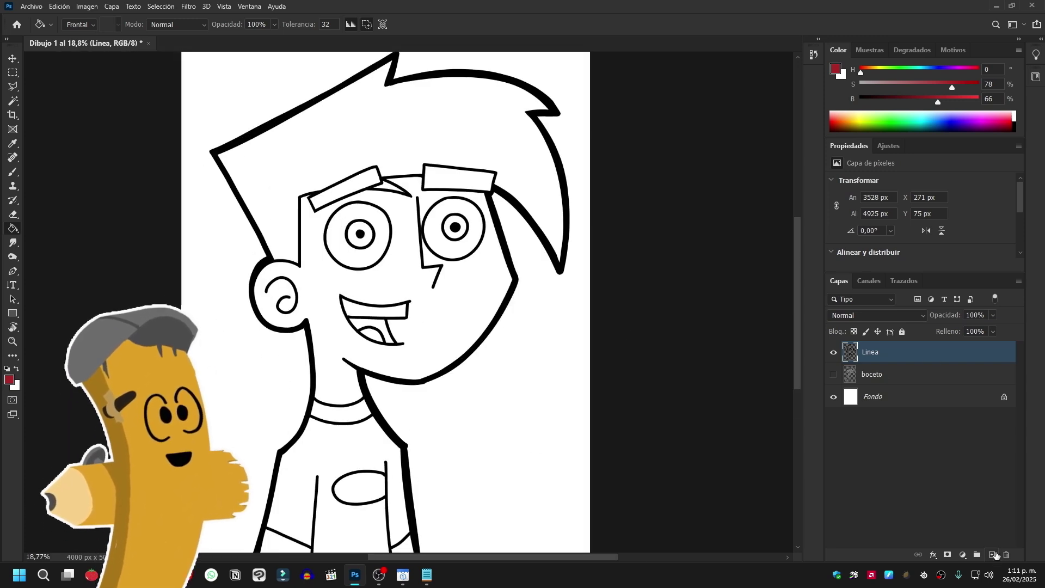
# Step: Add a layer named 'Color azul' and select both irises with the Polygonal Lasso
pyautogui.click(992, 555)
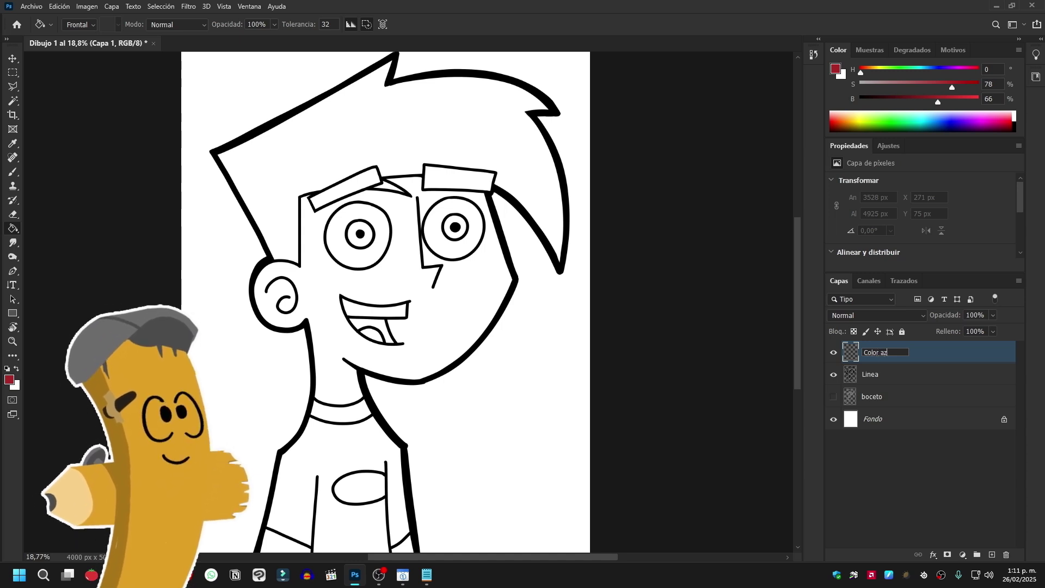
pyautogui.write('ul')
pyautogui.press('Return')
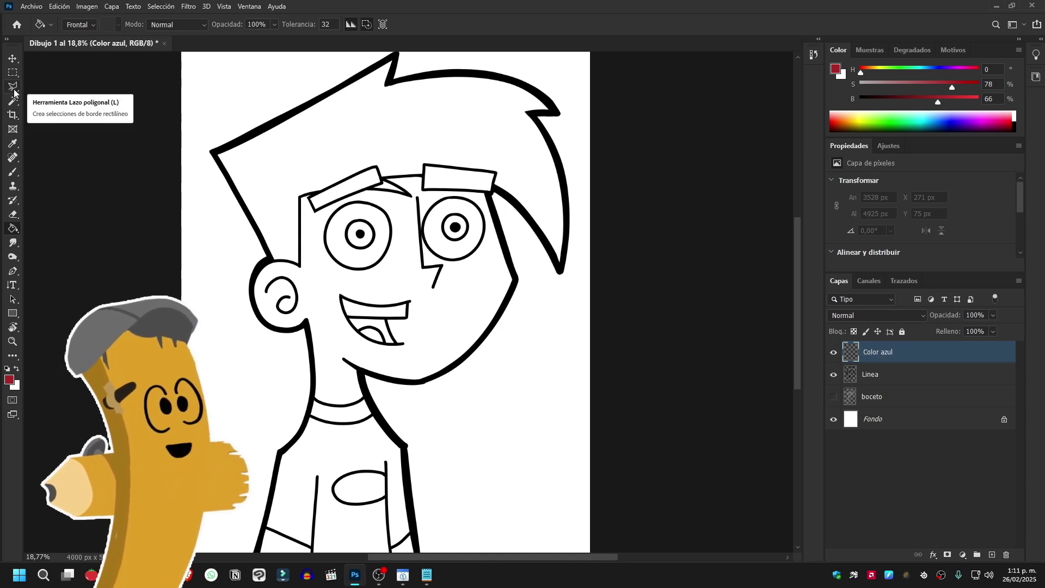
pyautogui.click(13, 89)
pyautogui.scroll(3, 455, 229)
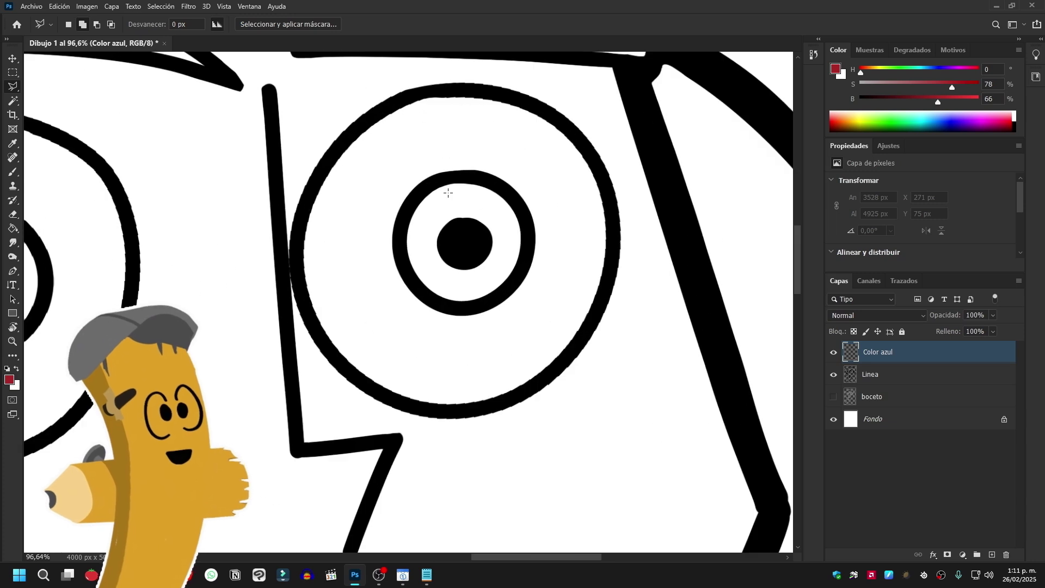
pyautogui.scroll(2, 508, 210)
pyautogui.click(486, 206)
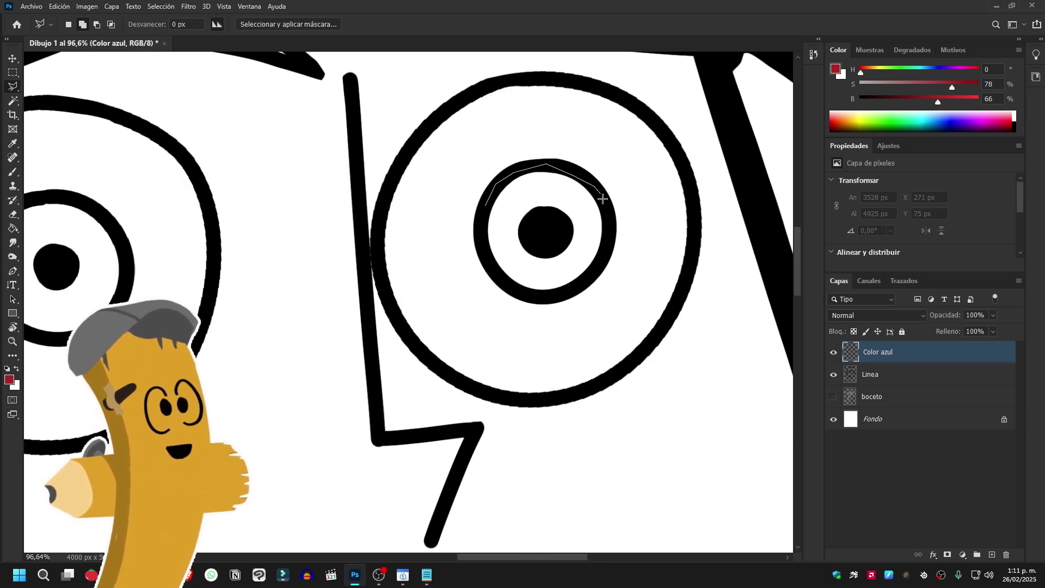
pyautogui.click(486, 206)
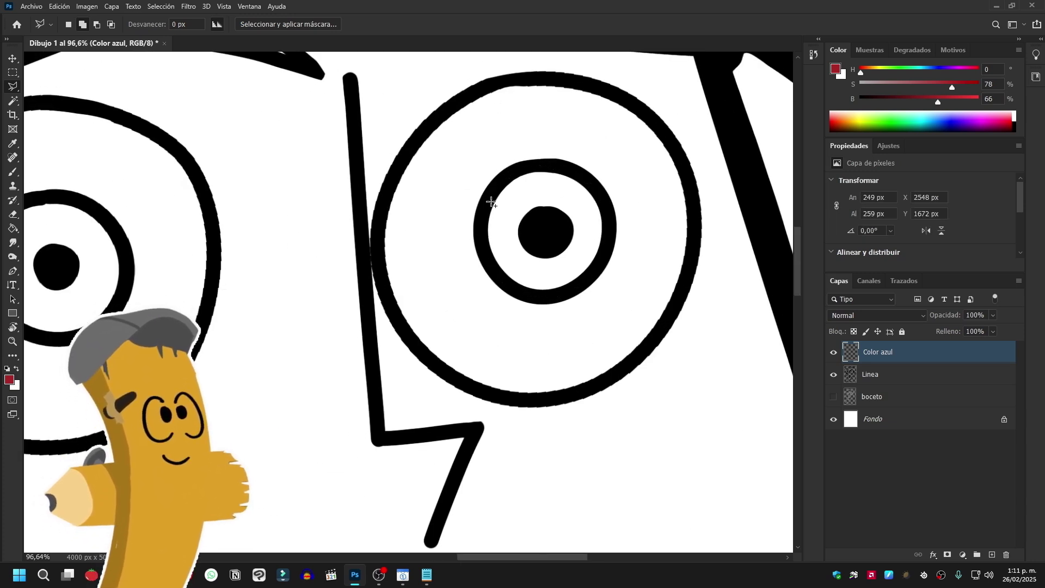
pyautogui.hscroll(-5, 357, 256)
pyautogui.click(164, 242)
pyautogui.click(177, 217)
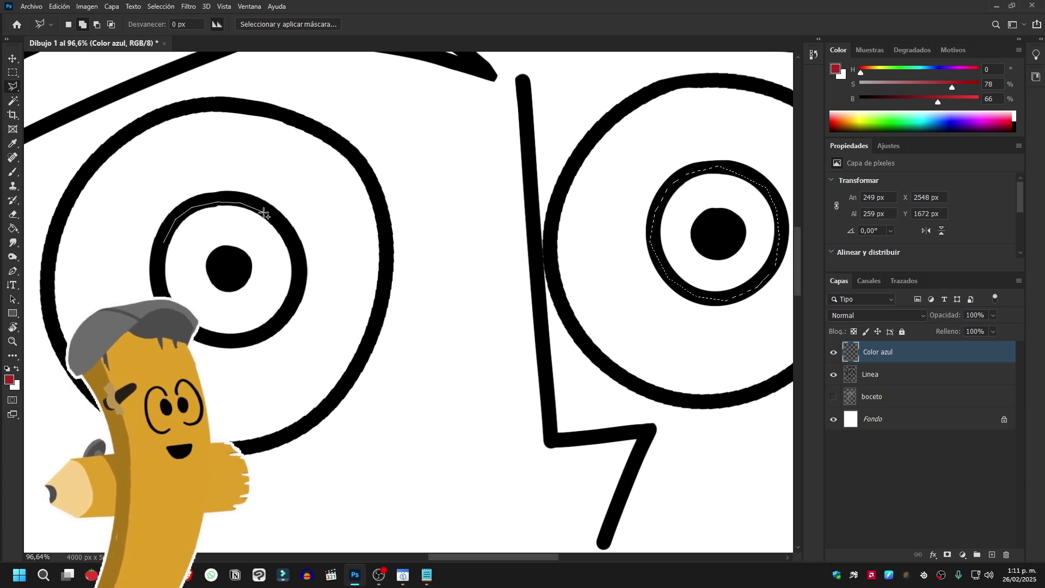
pyautogui.click(157, 257)
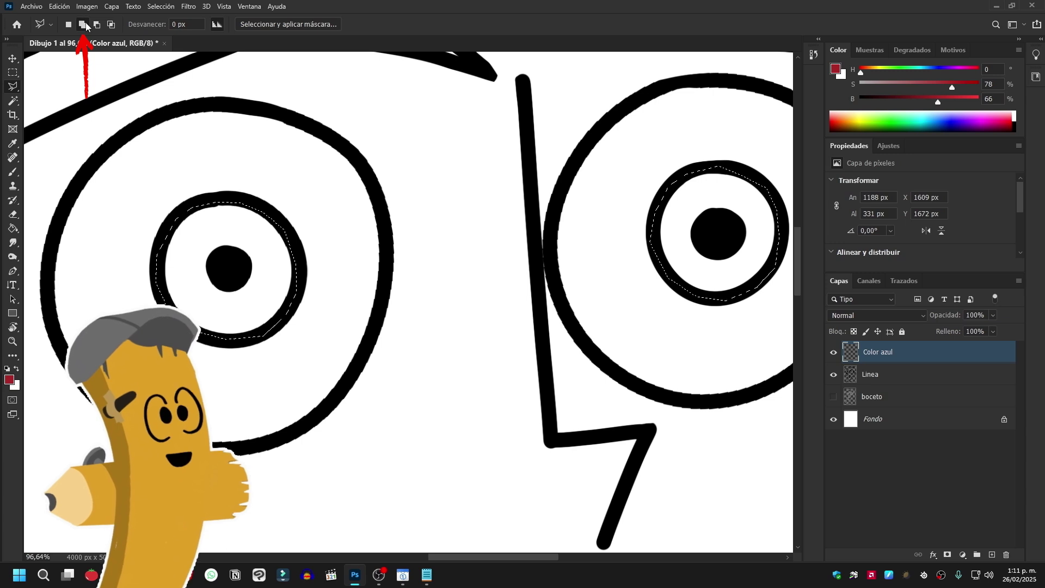
# Step: Fill both iris selections with light blue and deselect
pyautogui.click(13, 228)
pyautogui.click(9, 379)
pyautogui.click(527, 291)
pyautogui.click(455, 261)
pyautogui.click(630, 219)
pyautogui.click(690, 296)
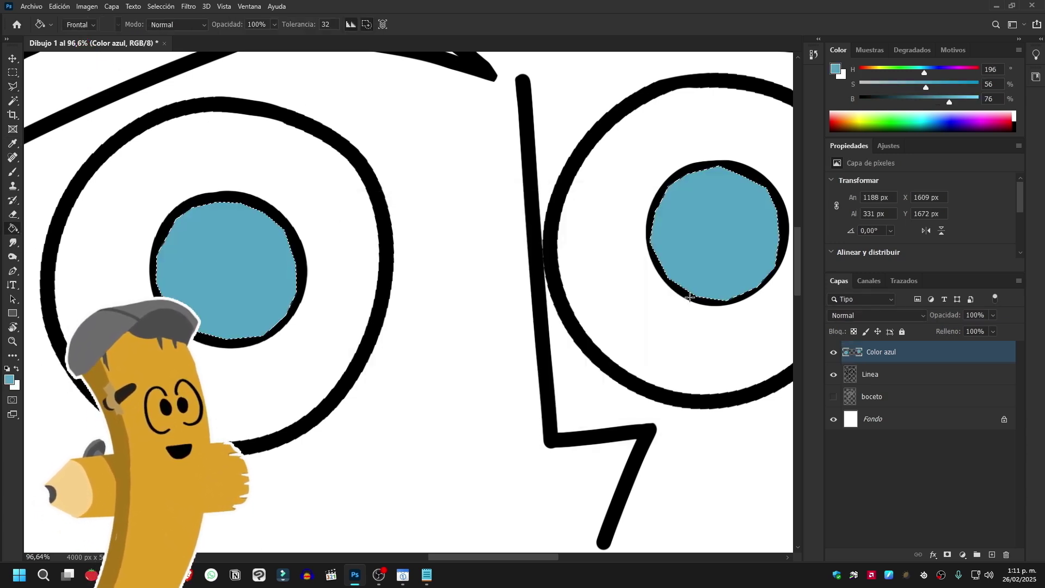
pyautogui.hotkey('ctrl', 'd')
# Step: Move the Color azul layer below the Linea layer
pyautogui.scroll(-2, 458, 304)
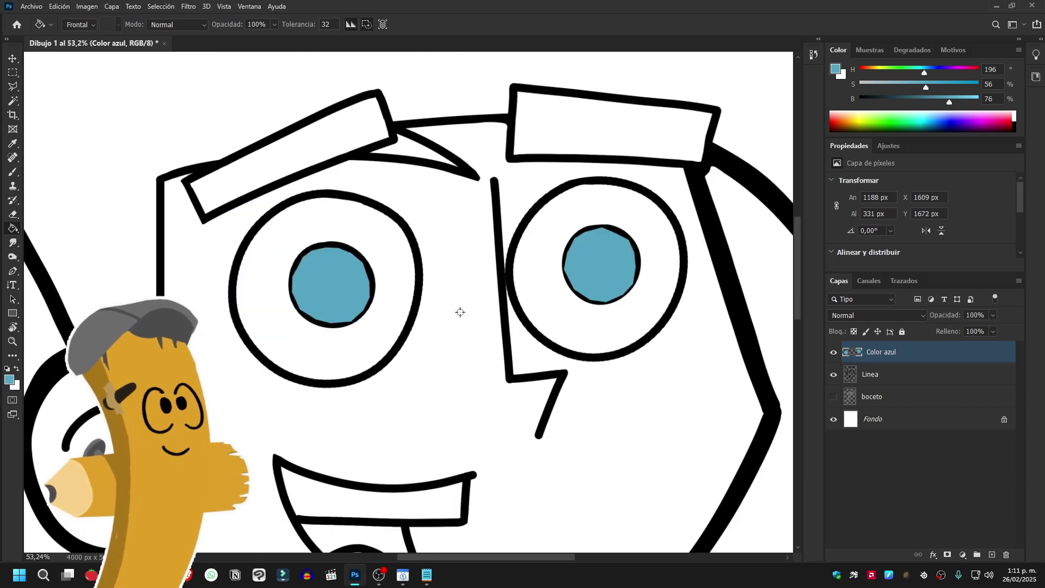
pyautogui.scroll(-2, 452, 310)
pyautogui.scroll(-1, 440, 324)
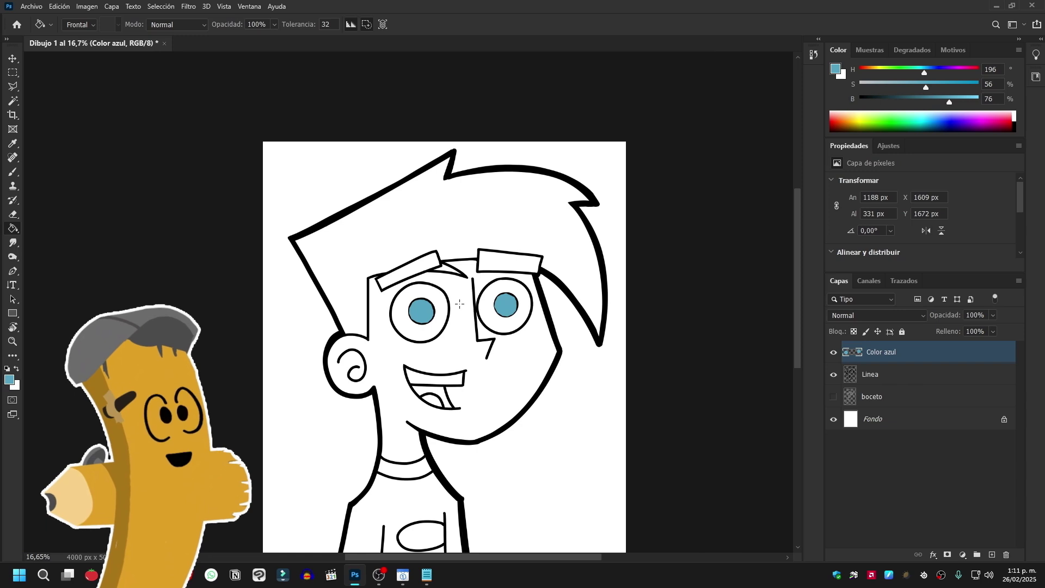
pyautogui.scroll(-1, 481, 340)
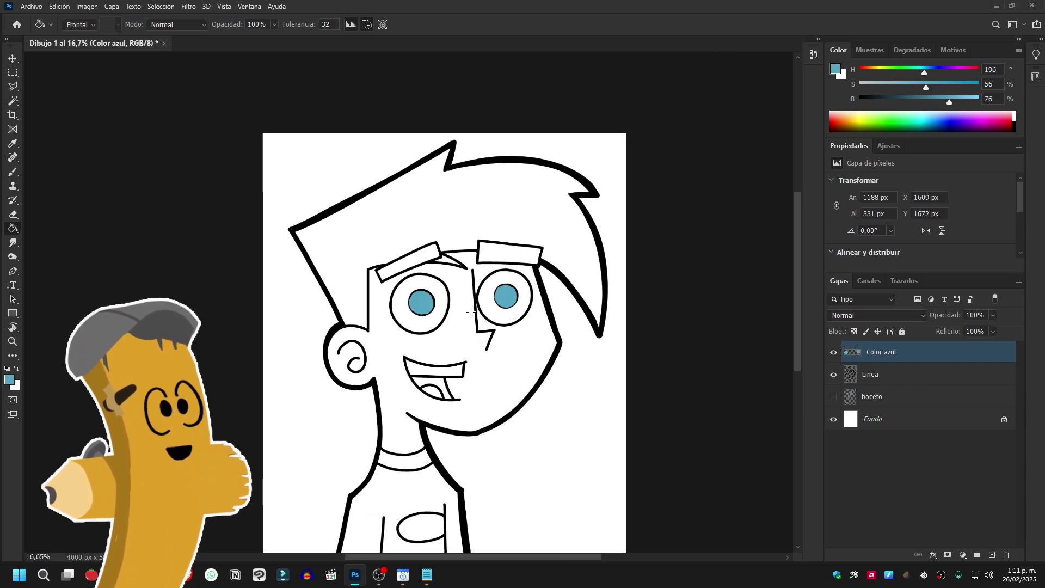
pyautogui.scroll(2, 462, 305)
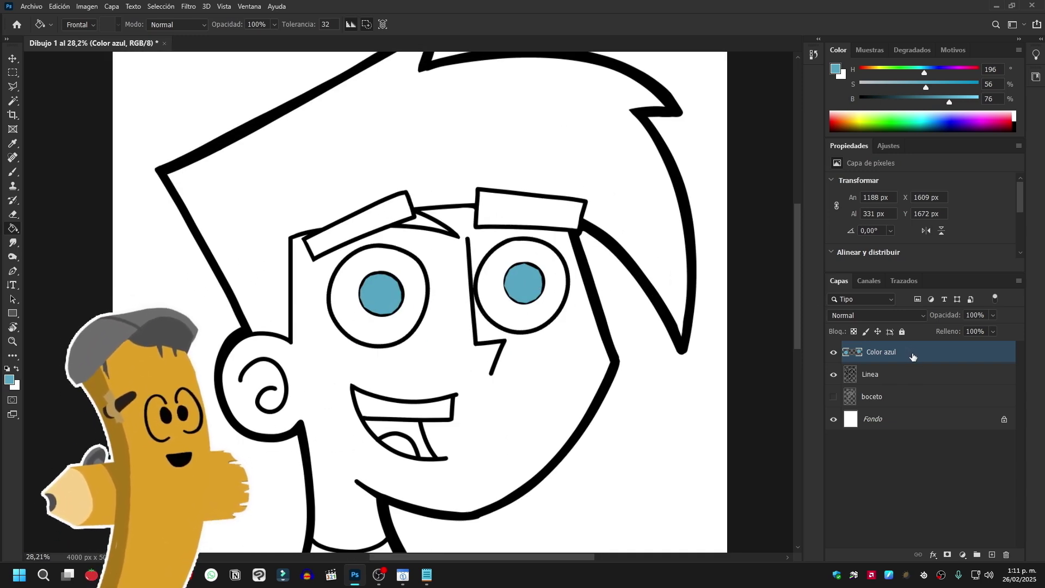
pyautogui.moveTo(912, 357); pyautogui.dragTo(914, 386)
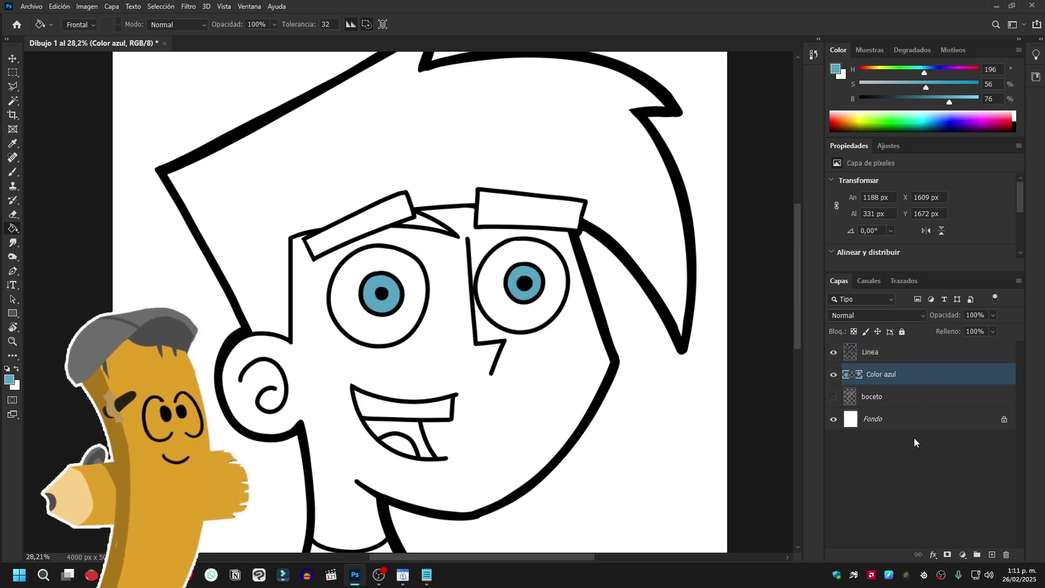
# Step: Select the boy's hair with the Polygonal Lasso and fill it black
pyautogui.scroll(-2, 490, 335)
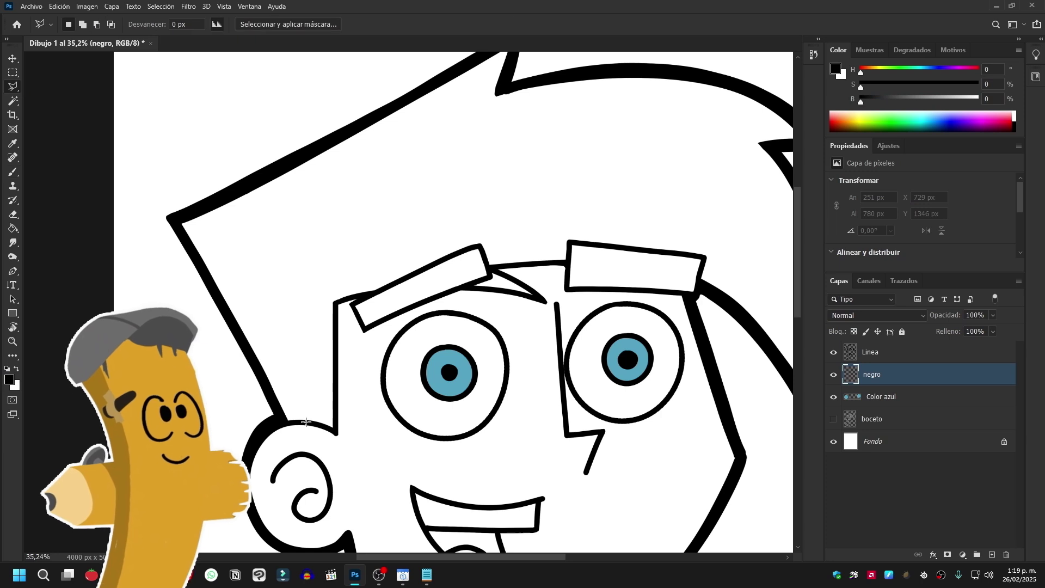
pyautogui.click(303, 420)
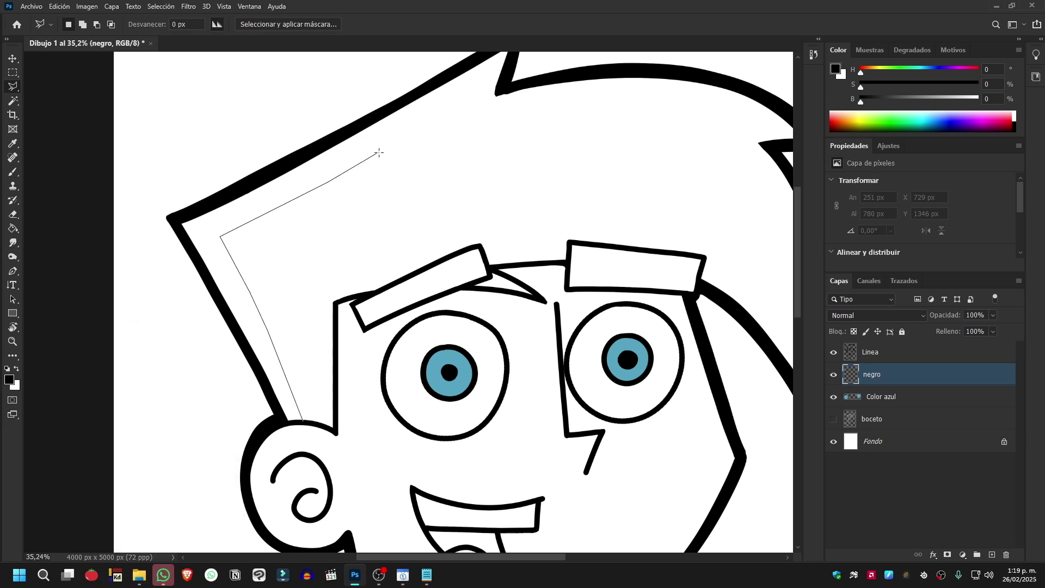
pyautogui.click(691, 127)
pyautogui.moveTo(728, 146); pyautogui.dragTo(416, 146)
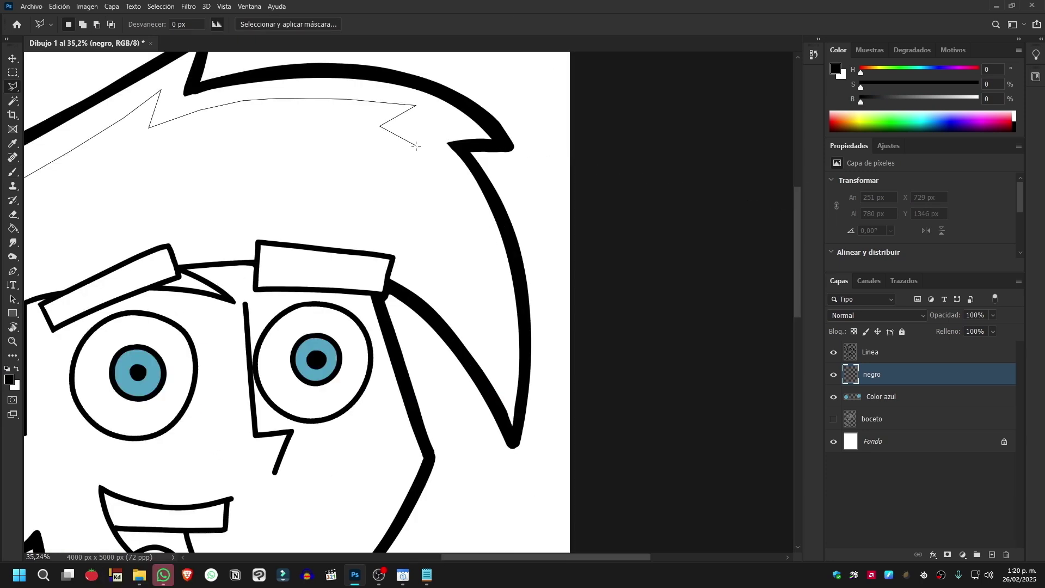
pyautogui.click(394, 258)
pyautogui.click(256, 241)
pyautogui.moveTo(164, 272); pyautogui.dragTo(358, 272)
pyautogui.click(188, 421)
pyautogui.hotkey('alt', 'BackSpace')
# Step: Fill the lower strips of both eyebrows black and deselect
pyautogui.click(241, 315)
pyautogui.press('g')
pyautogui.click(304, 297)
pyautogui.press('l')
pyautogui.press('g')
pyautogui.click(503, 289)
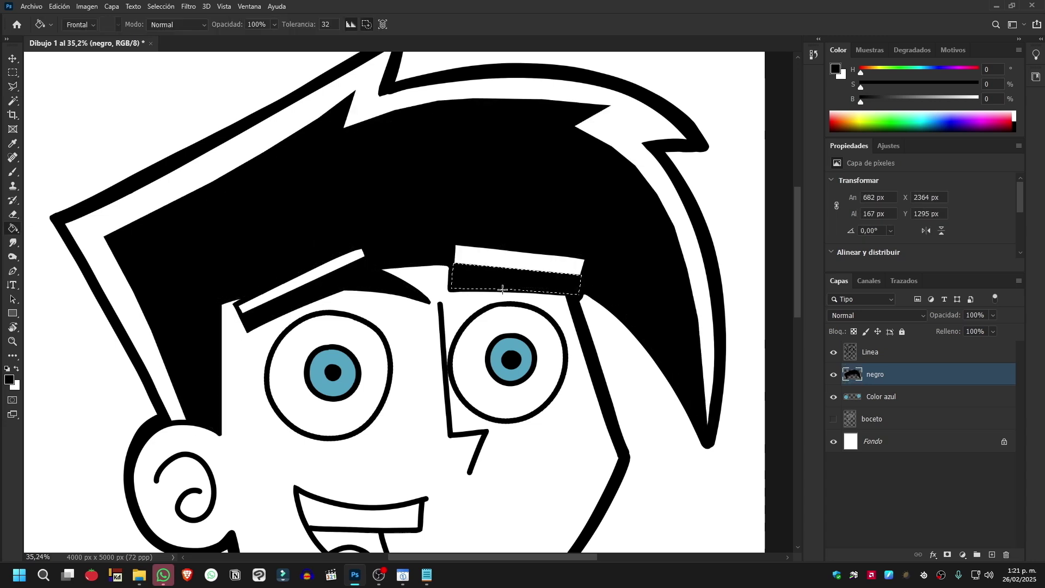
pyautogui.hotkey('ctrl', 'd')
pyautogui.scroll(-5, 503, 289)
# Step: Add a new layer named 'piel'
pyautogui.hotkey('ctrl', 'shift', 'alt', 'n')
pyautogui.press('e')
pyautogui.scroll(-3, 326, 435)
pyautogui.doubleClick(881, 352)
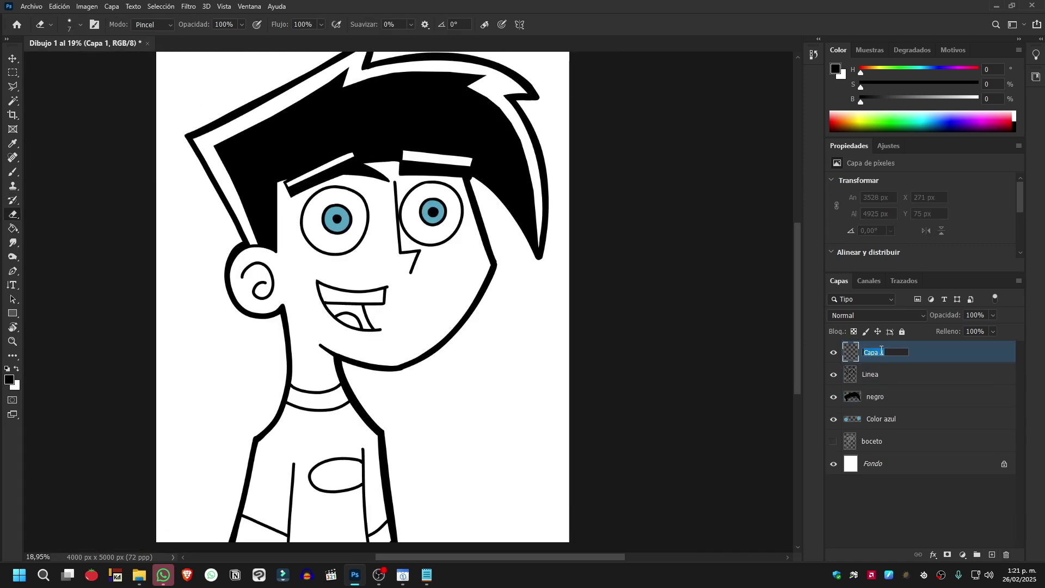
pyautogui.write('piel')
pyautogui.press('Return')
pyautogui.press('l')
pyautogui.scroll(2, 311, 256)
# Step: Finish the face selection, then select both eyes and the shirt
pyautogui.click(332, 436)
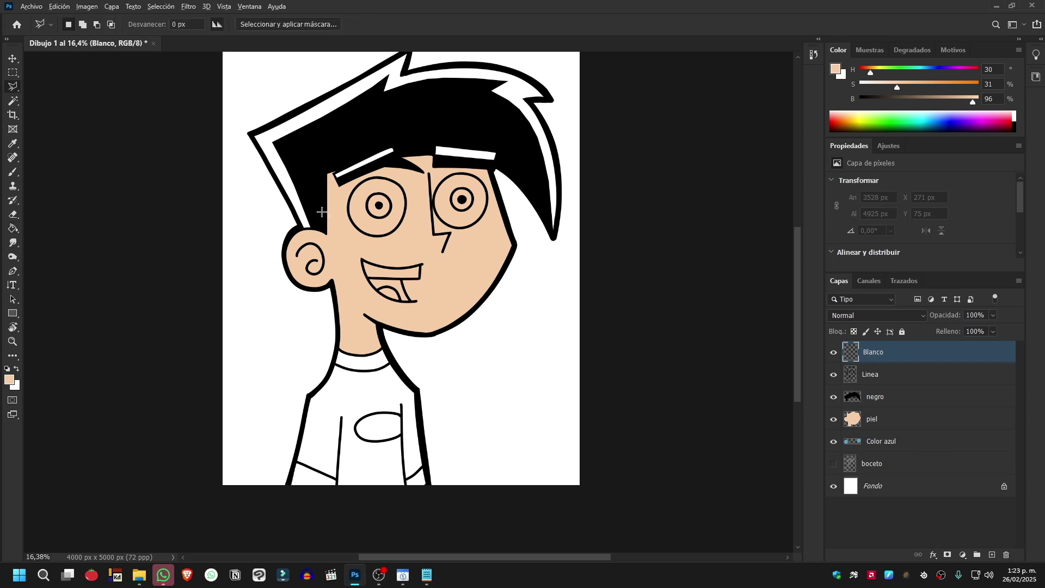
pyautogui.scroll(3, 396, 152)
pyautogui.moveTo(265, 293); pyautogui.dragTo(325, 222)
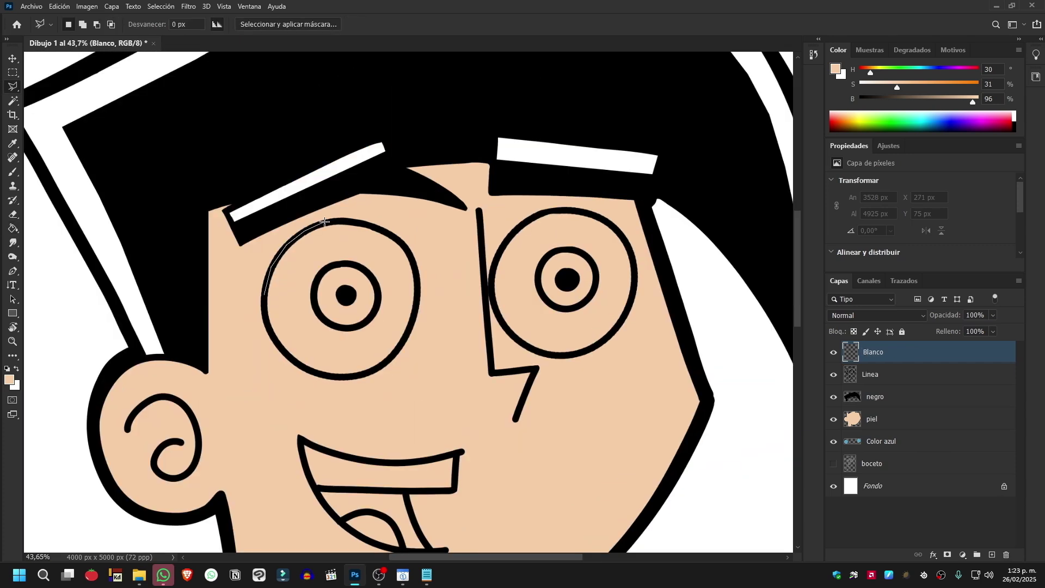
pyautogui.moveTo(372, 371); pyautogui.dragTo(265, 298)
pyautogui.moveTo(594, 216); pyautogui.dragTo(560, 211)
pyautogui.scroll(-2, 465, 361)
pyautogui.scroll(-6, 267, 446)
pyautogui.moveTo(267, 446)
pyautogui.mouseDown()
pyautogui.moveTo(362, 156)
pyautogui.moveTo(481, 446)
pyautogui.moveTo(279, 467)
pyautogui.mouseUp()
# Step: Fill the eyes and shirt white and move the Blanco layer below negro
pyautogui.hotkey('ctrl', '0')
pyautogui.press('g')
pyautogui.press('x')
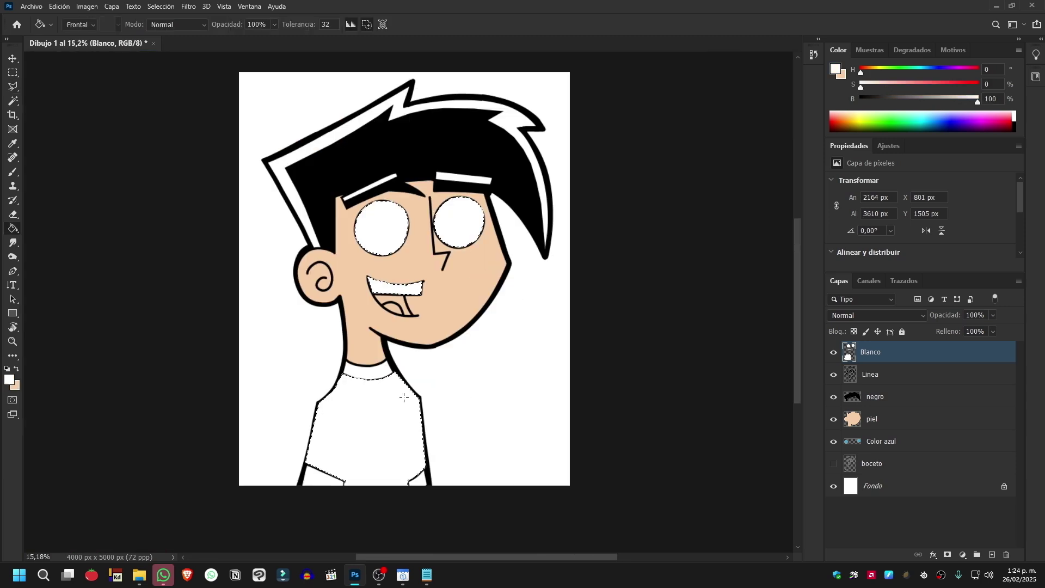
pyautogui.hotkey('ctrl', 'd')
pyautogui.moveTo(871, 352); pyautogui.dragTo(929, 412)
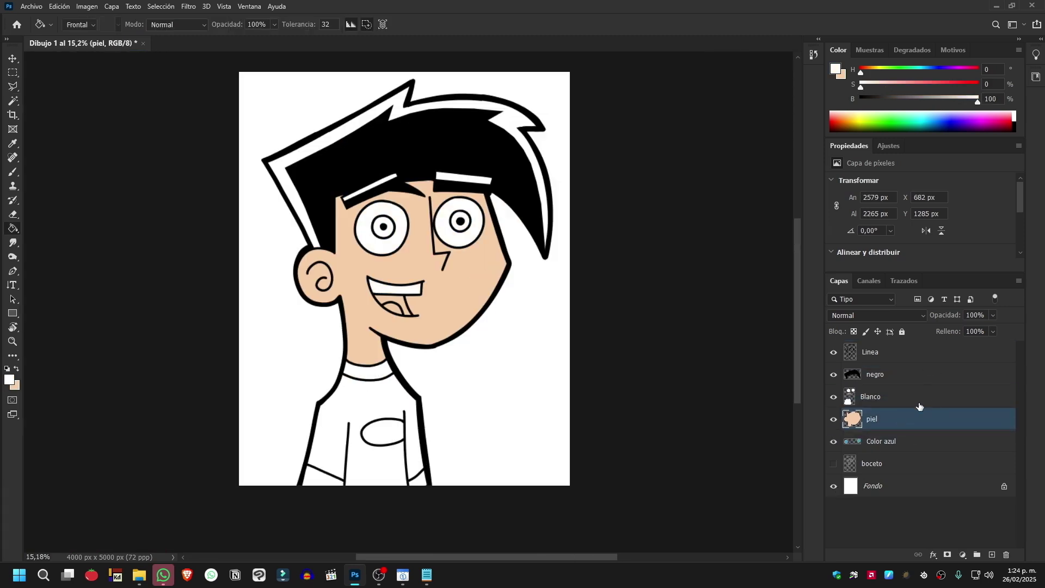
# Step: Add a layer named 'rojo' and move Color azul above Blanco
pyautogui.hotkey('ctrl', 'shift', 'alt', 'n')
pyautogui.write('rojo')
pyautogui.press('Return')
pyautogui.moveTo(919, 469); pyautogui.dragTo(923, 408)
# Step: Fill the collar, lower shirt areas and pocket with dark red
pyautogui.press('l')
pyautogui.click(9, 379)
pyautogui.click(459, 277)
pyautogui.click(623, 220)
pyautogui.scroll(5, 351, 301)
pyautogui.doubleClick(340, 335)
pyautogui.scroll(-5, 381, 326)
pyautogui.doubleClick(354, 448)
pyautogui.doubleClick(503, 449)
pyautogui.doubleClick(439, 365)
pyautogui.hotkey('alt', 'BackSpace')
pyautogui.hotkey('ctrl', 'd')
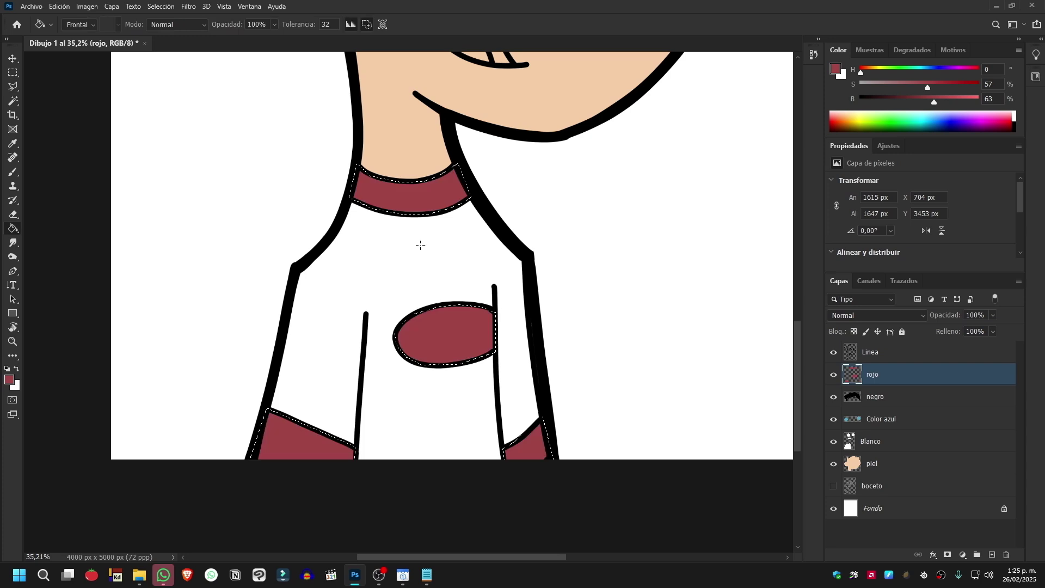
# Step: Fill the inside of the mouth with red
pyautogui.scroll(5, 420, 242)
pyautogui.doubleClick(472, 235)
pyautogui.hotkey('alt', 'BackSpace')
pyautogui.hotkey('ctrl', 'd')
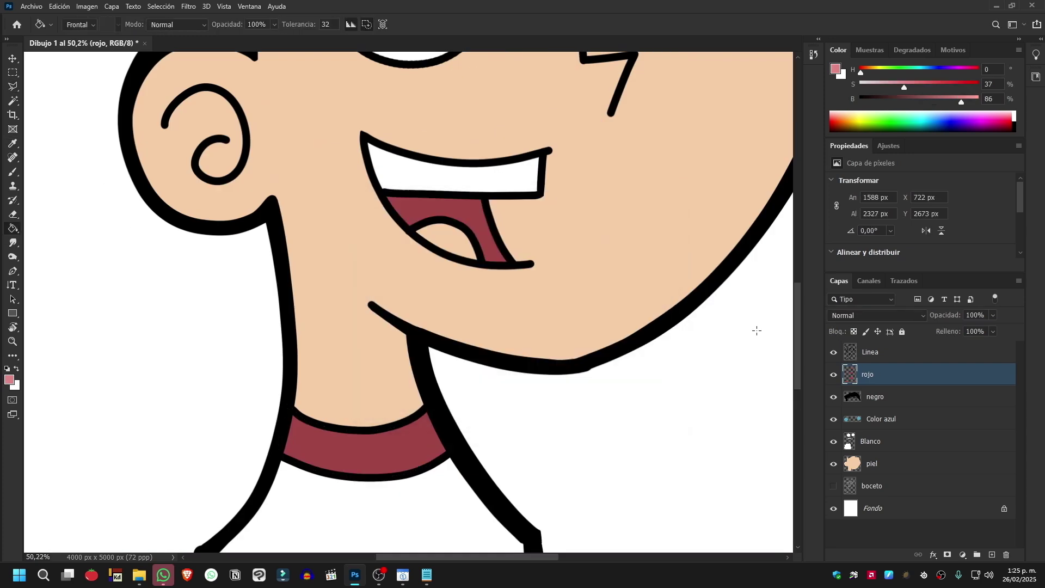
# Step: On a new 'rosa' layer fill the tongue pink, then pick grey and add a 'gris' layer
pyautogui.hotkey('ctrl', 'shift', 'n')
pyautogui.write('rosa')
pyautogui.press('Return')
pyautogui.doubleClick(420, 240)
pyautogui.hotkey('alt', 'BackSpace')
pyautogui.hotkey('ctrl', 'd')
pyautogui.click(881, 441)
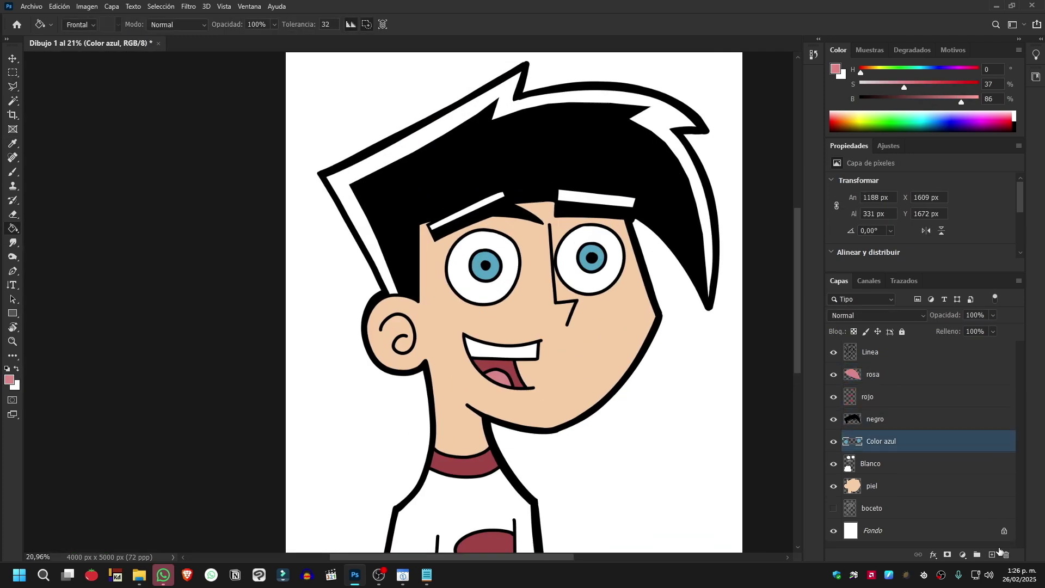
pyautogui.hotkey('ctrl', 'shift', 'n')
pyautogui.write('gris')
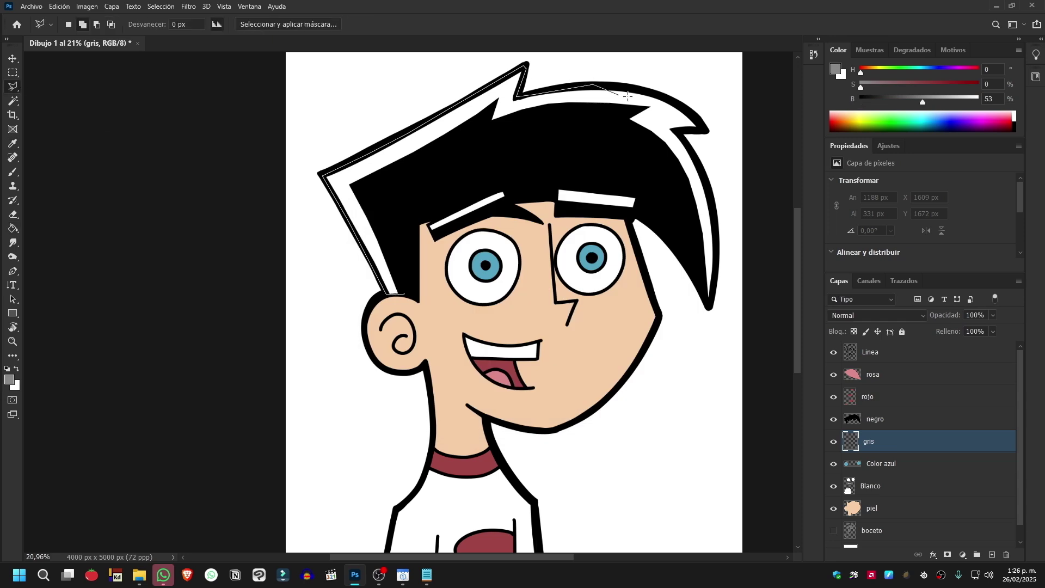
# Step: Fill the hair highlight and eyebrow selection with grey, deselect and fit to screen
pyautogui.doubleClick(715, 236)
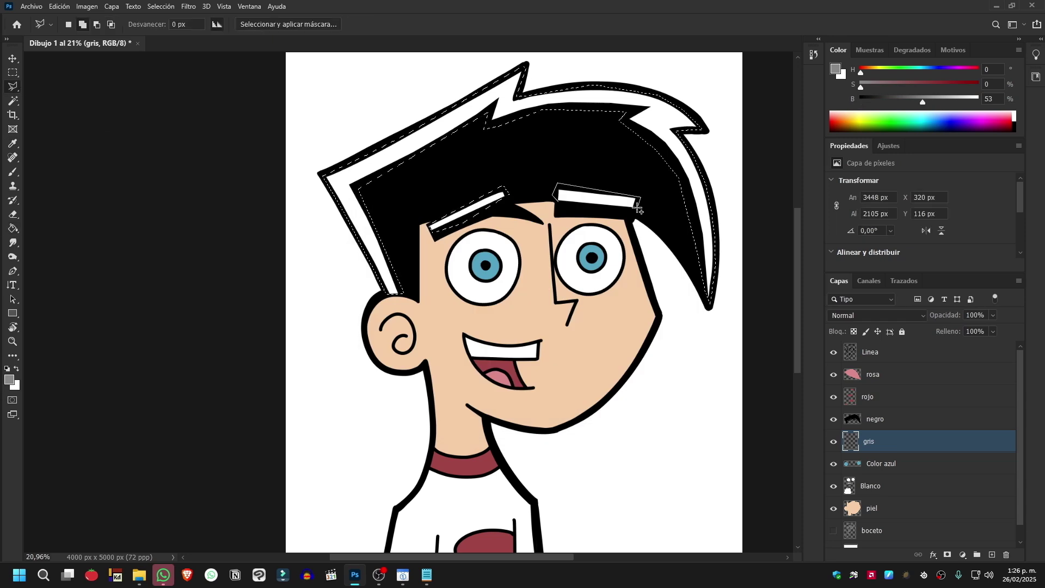
pyautogui.press('g')
pyautogui.hotkey('alt', 'BackSpace')
pyautogui.hotkey('ctrl', 'd')
pyautogui.hotkey('ctrl', '0')
pyautogui.scroll(-1, 871, 463)
# Step: Check the Blanco layer's visibility, then add a new empty layer above Fondo
pyautogui.click(833, 470)
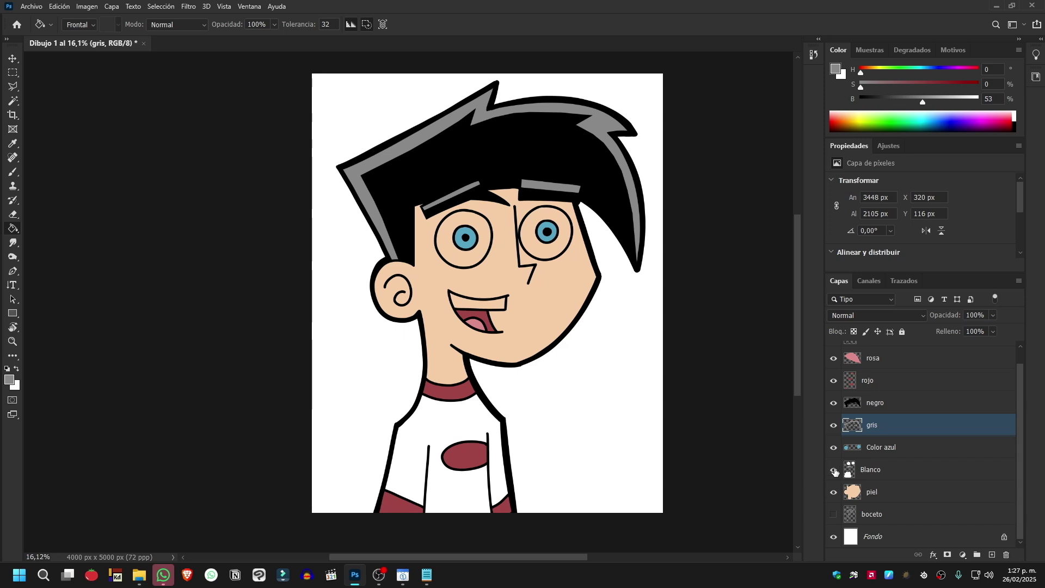
pyautogui.click(833, 470)
pyautogui.scroll(1, 870, 435)
pyautogui.click(833, 352)
pyautogui.click(898, 352)
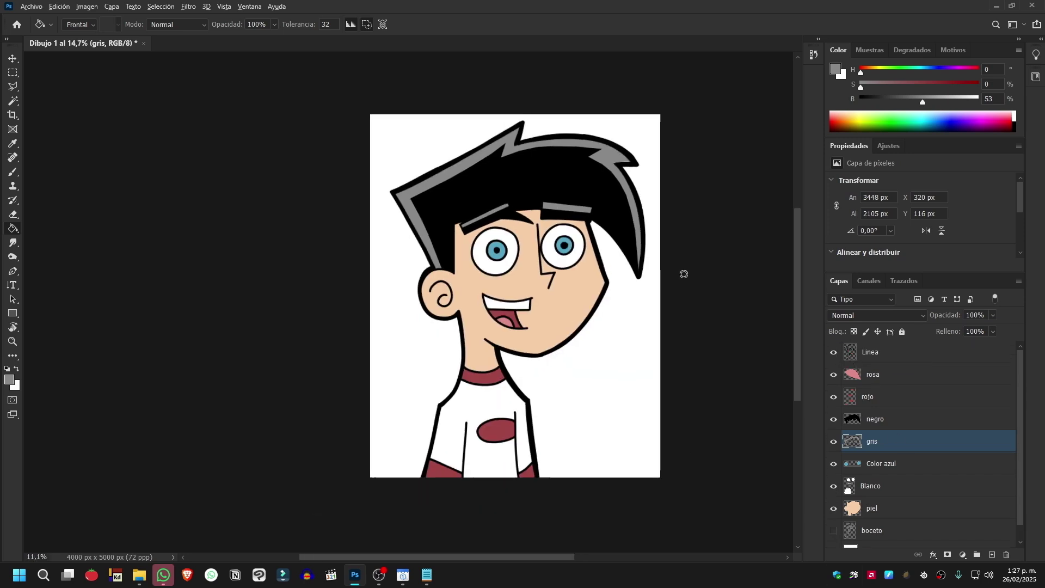
pyautogui.moveTo(684, 273); pyautogui.dragTo(623, 317)
pyautogui.scroll(-2, 925, 463)
pyautogui.click(898, 536)
pyautogui.click(991, 554)
# Step: Fill the new background layer with teal and unlock the Linea layer
pyautogui.click(835, 69)
pyautogui.hotkey('ctrl', 'v')
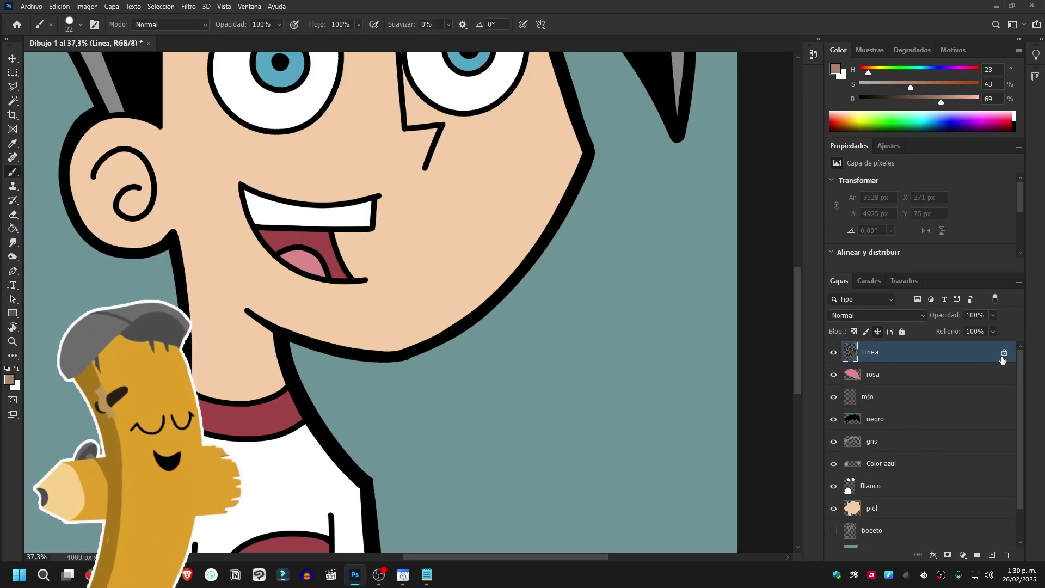
pyautogui.click(1004, 354)
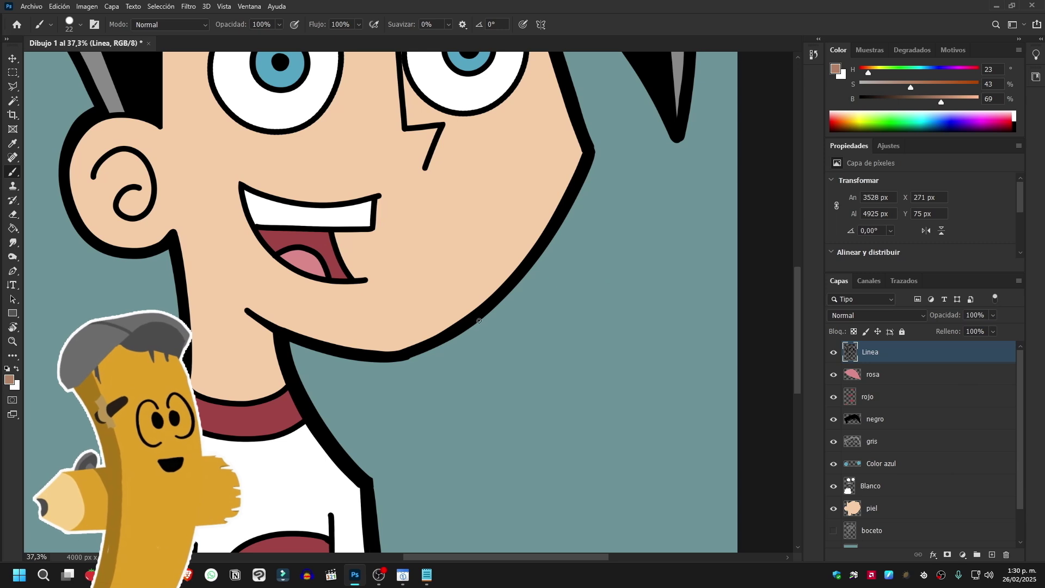
# Step: Undo the stray brown brush strokes on the boy's ear
pyautogui.scroll(-1, 416, 343)
pyautogui.scroll(-2, 416, 343)
pyautogui.scroll(-1, 408, 345)
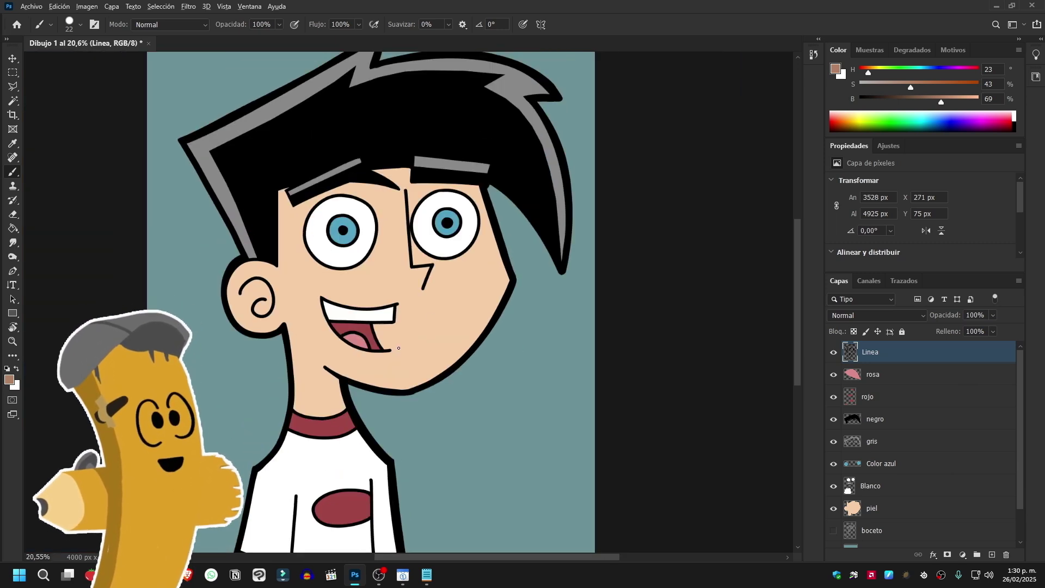
pyautogui.scroll(-1, 399, 347)
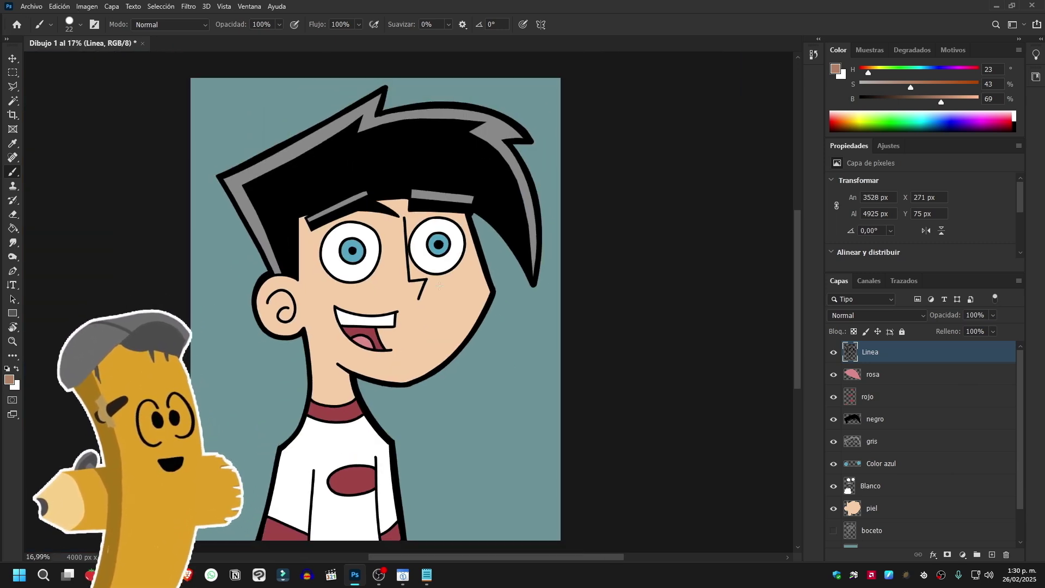
pyautogui.scroll(1, 321, 304)
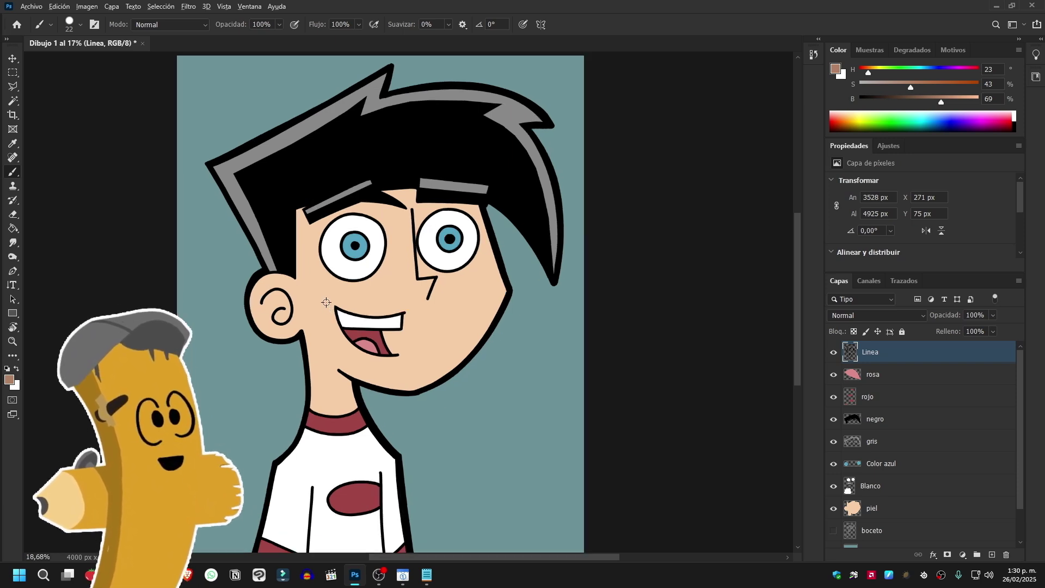
pyautogui.scroll(4, 321, 304)
pyautogui.scroll(1, 321, 304)
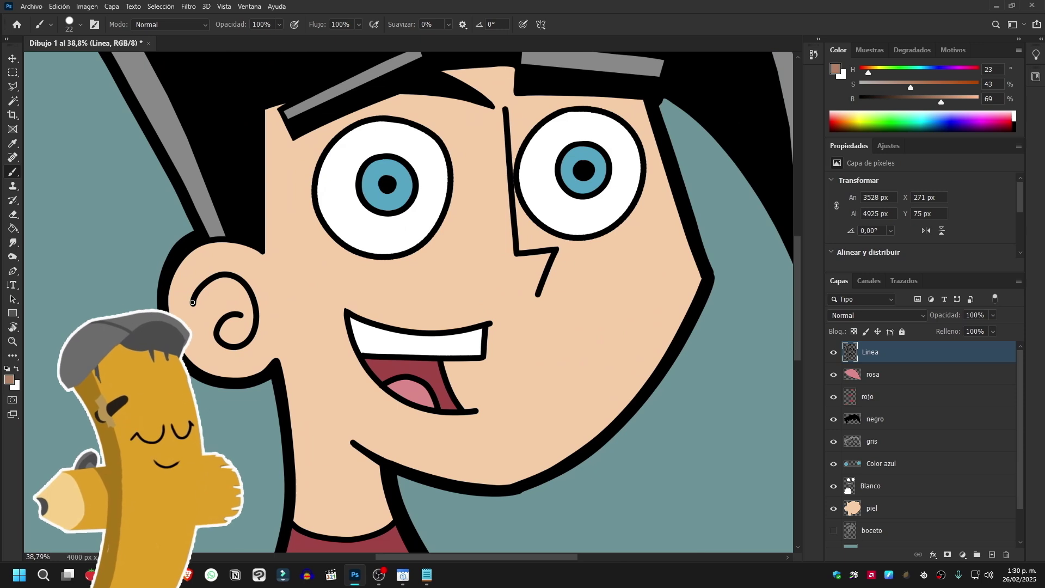
pyautogui.hotkey('ctrl', 'z')
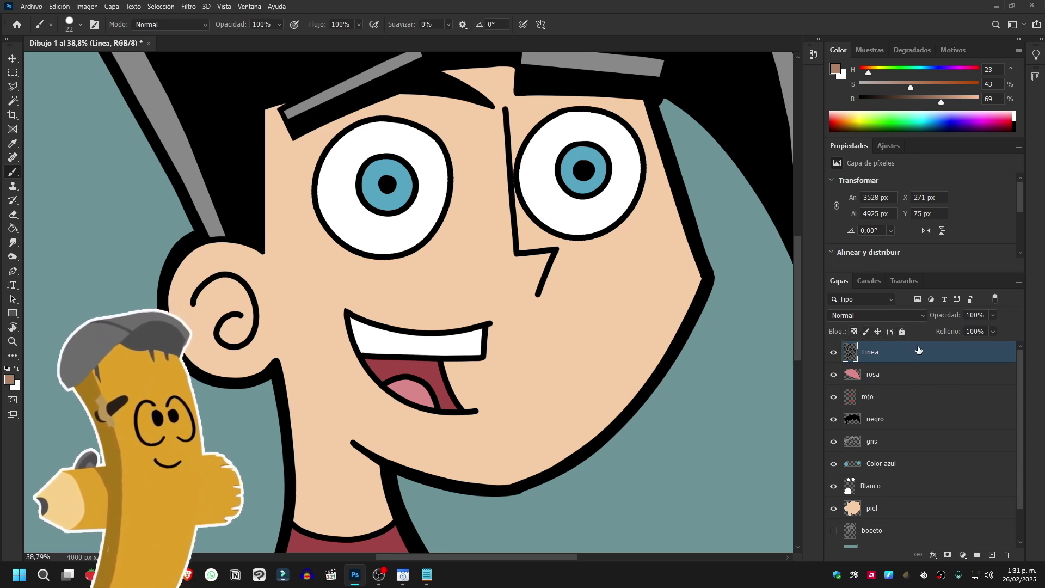
# Step: Test locking Linea fully, then lock only its position and try moving it
pyautogui.click(902, 332)
pyautogui.click(596, 341)
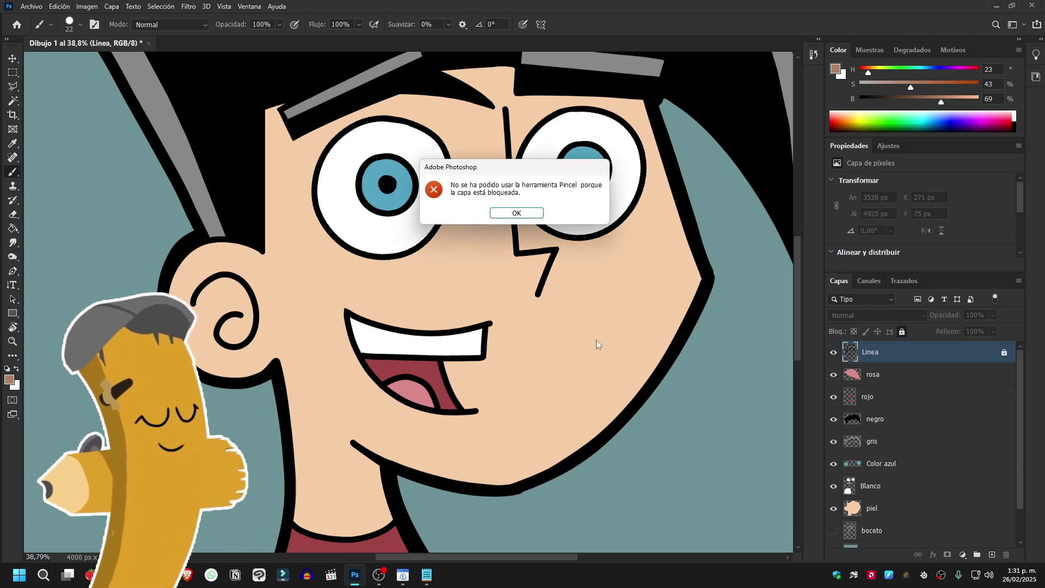
pyautogui.click(533, 218)
pyautogui.click(902, 332)
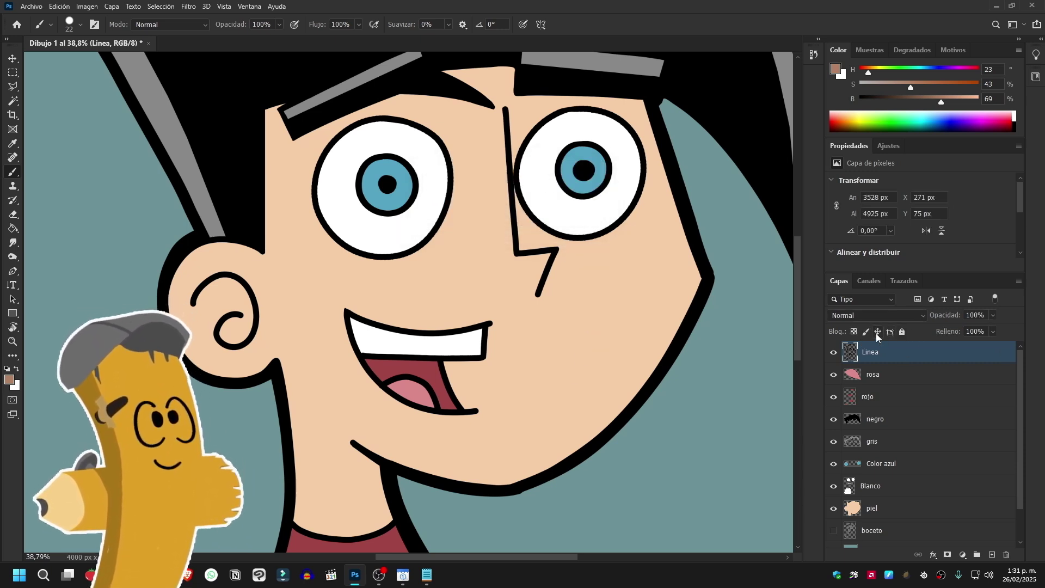
pyautogui.click(877, 331)
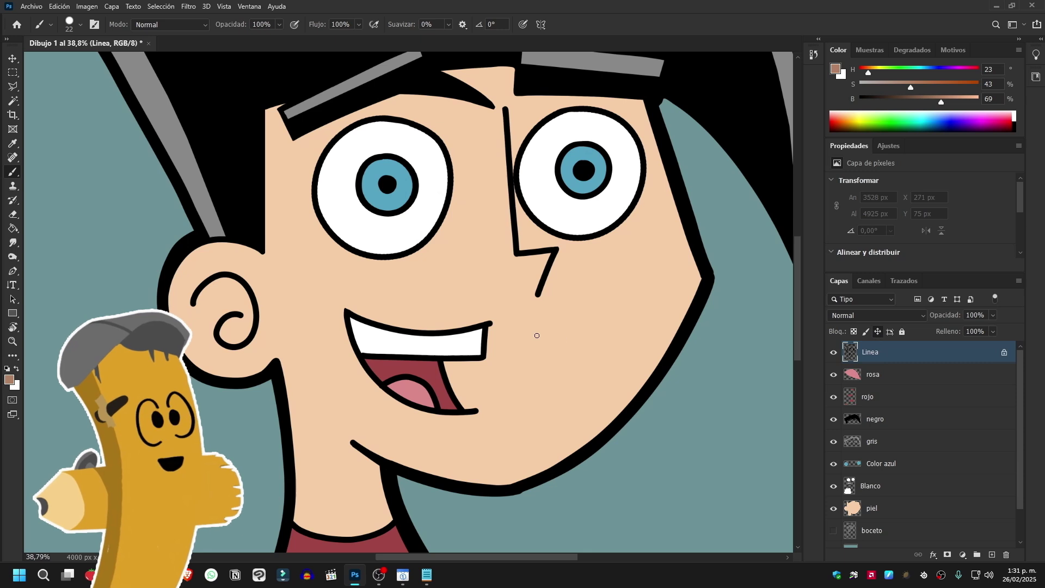
pyautogui.scroll(-2, 515, 332)
pyautogui.click(12, 58)
pyautogui.click(468, 206)
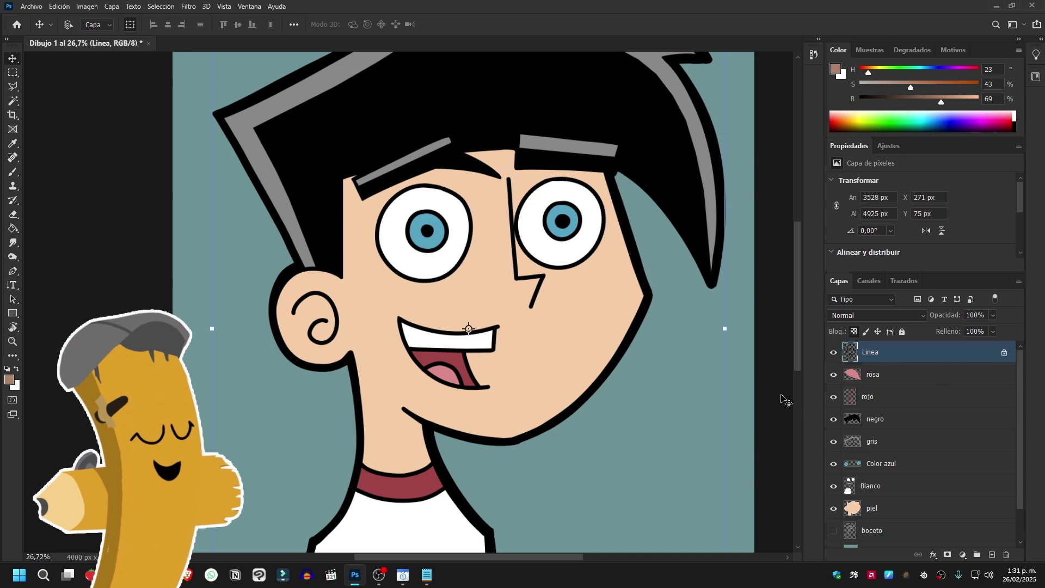
# Step: With the Brush, paint over the inner ear lines in soft brown
pyautogui.click(17, 173)
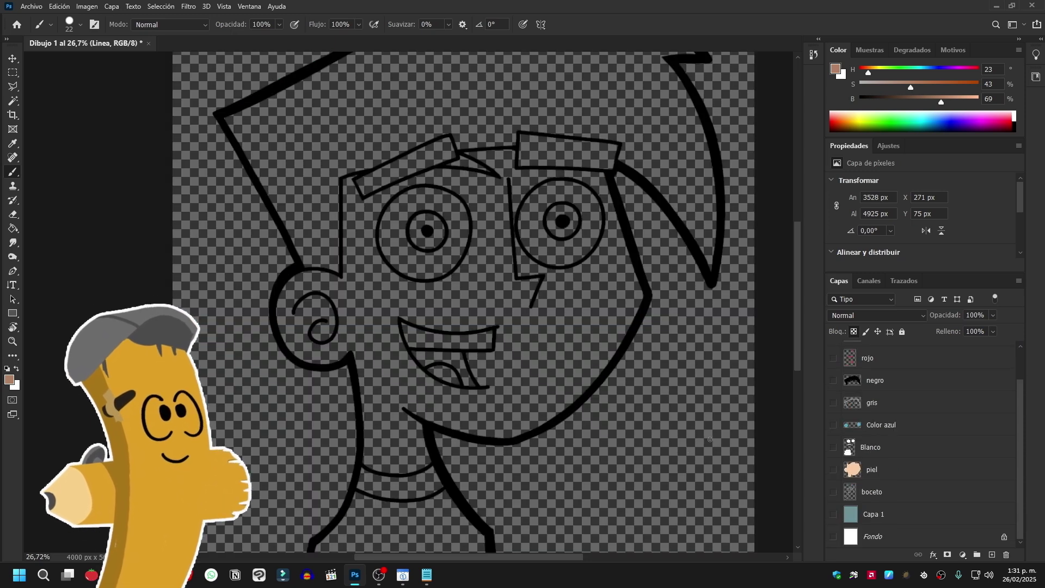
pyautogui.scroll(2, 884, 401)
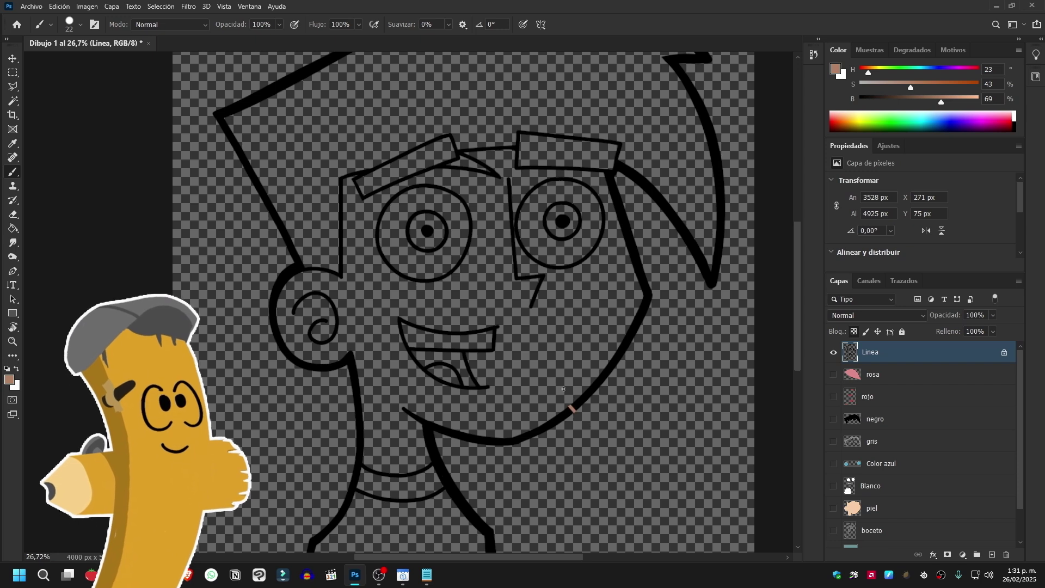
pyautogui.moveTo(581, 399); pyautogui.dragTo(575, 406)
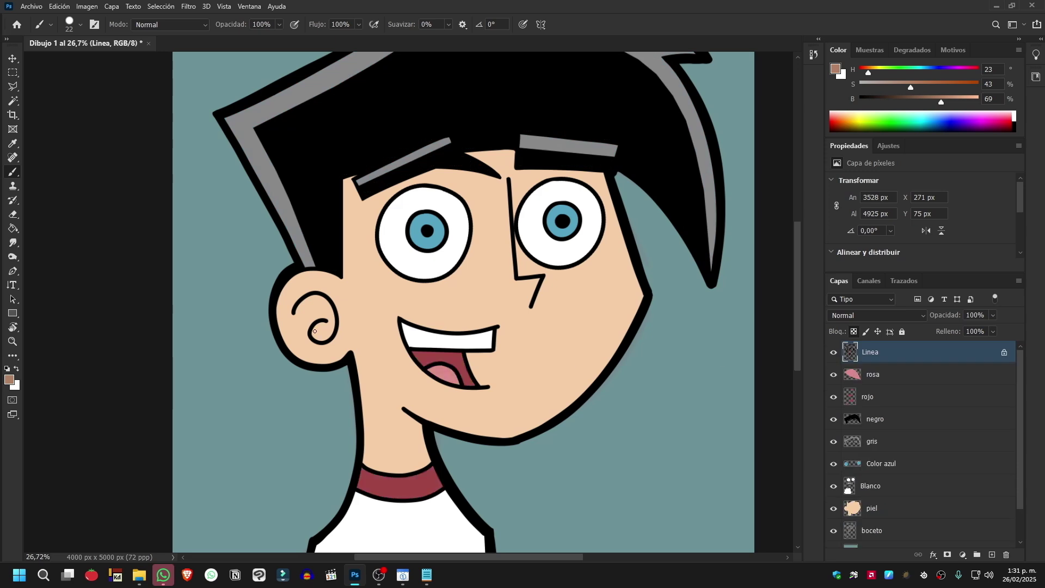
pyautogui.scroll(2, 315, 331)
pyautogui.moveTo(286, 309)
pyautogui.mouseDown()
pyautogui.moveTo(348, 326)
pyautogui.moveTo(338, 349)
pyautogui.mouseUp()
pyautogui.rightClick(359, 325)
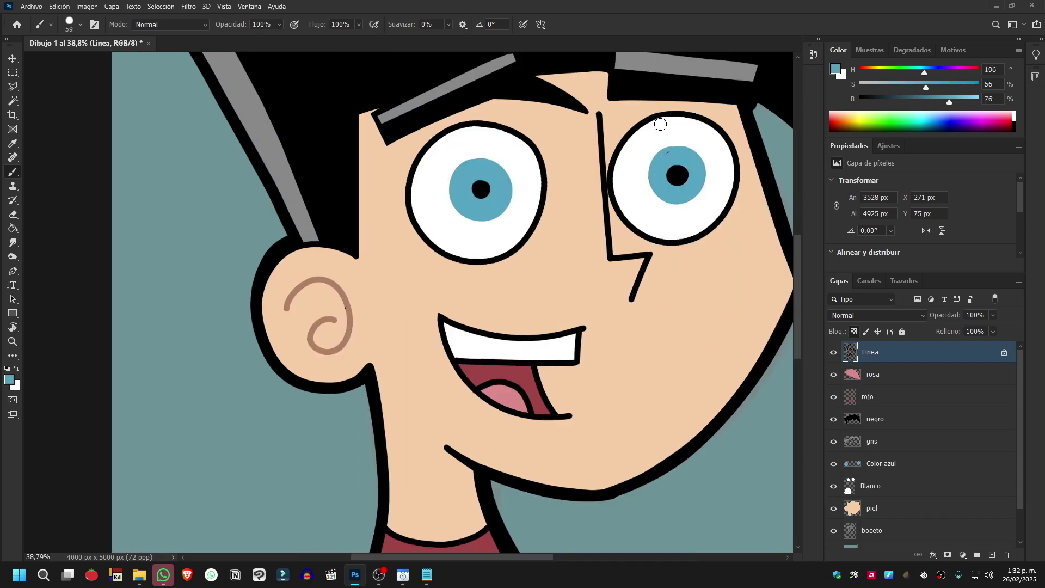
pyautogui.scroll(1, 475, 275)
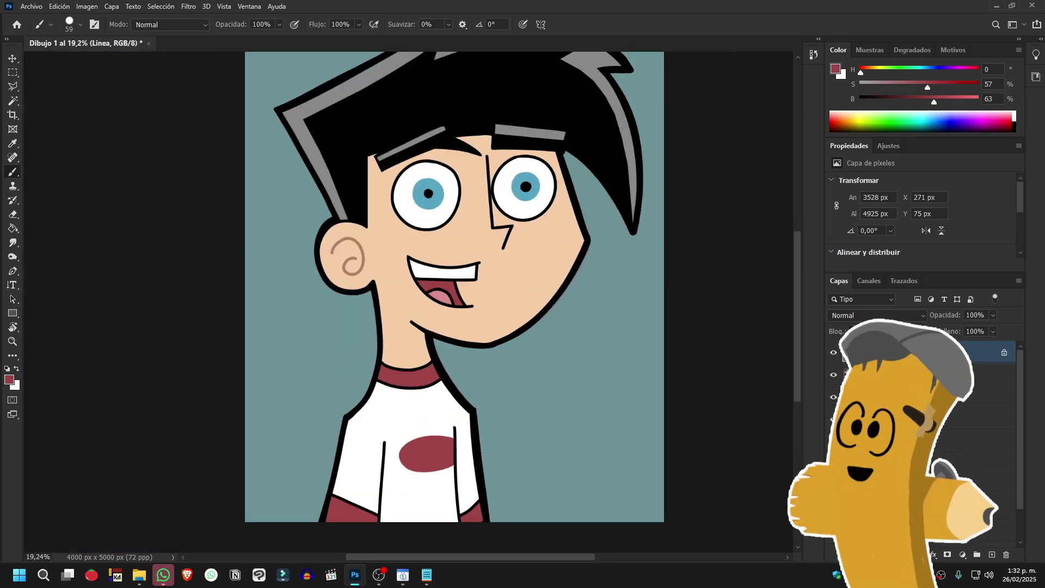
pyautogui.scroll(2, 438, 214)
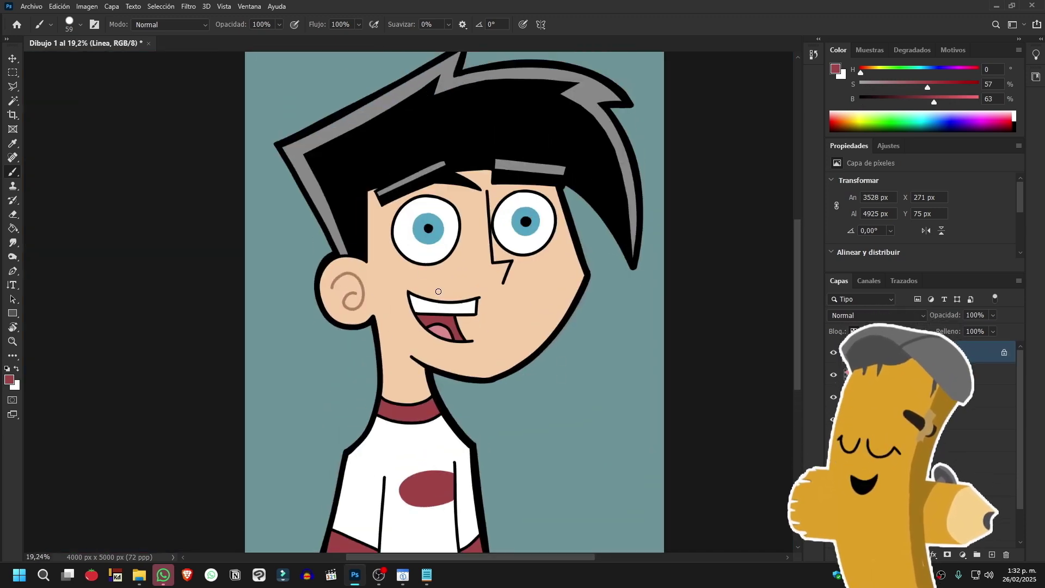
# Step: Save the drawing as 'Dibujo 1' in Photoshop PSD format
pyautogui.click(31, 6)
pyautogui.click(73, 99)
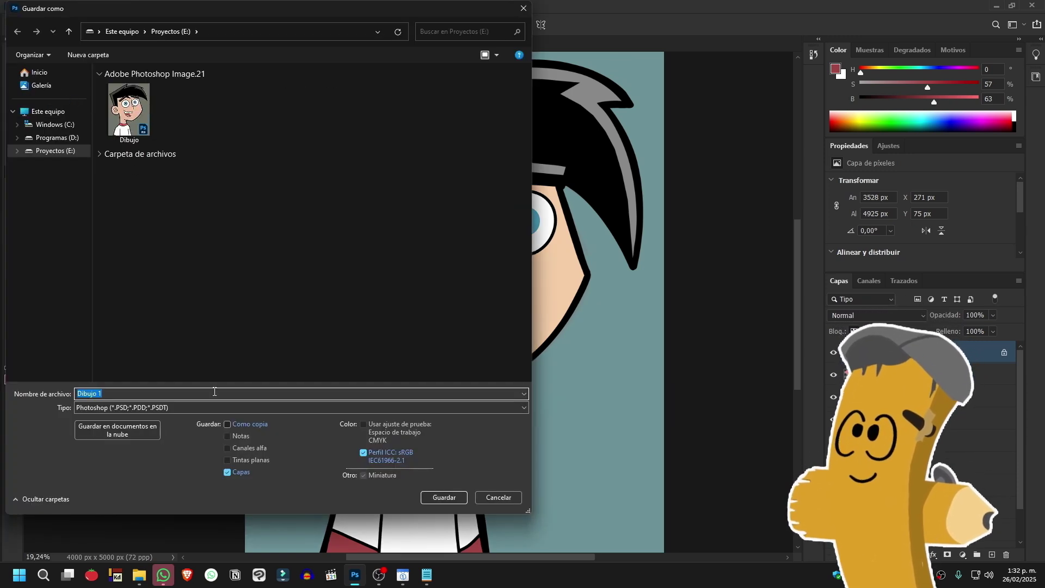
pyautogui.click(170, 395)
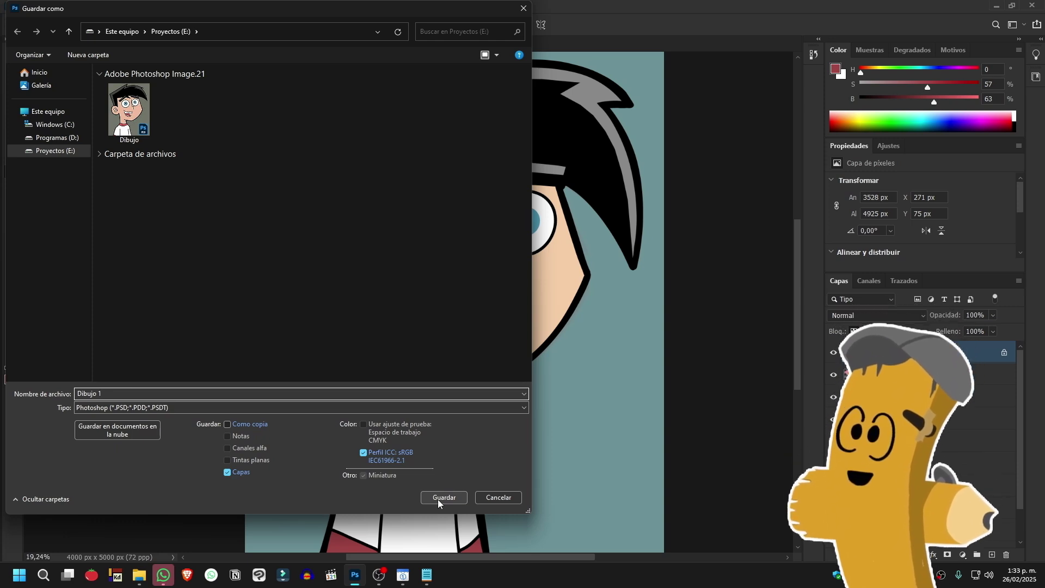
pyautogui.click(440, 498)
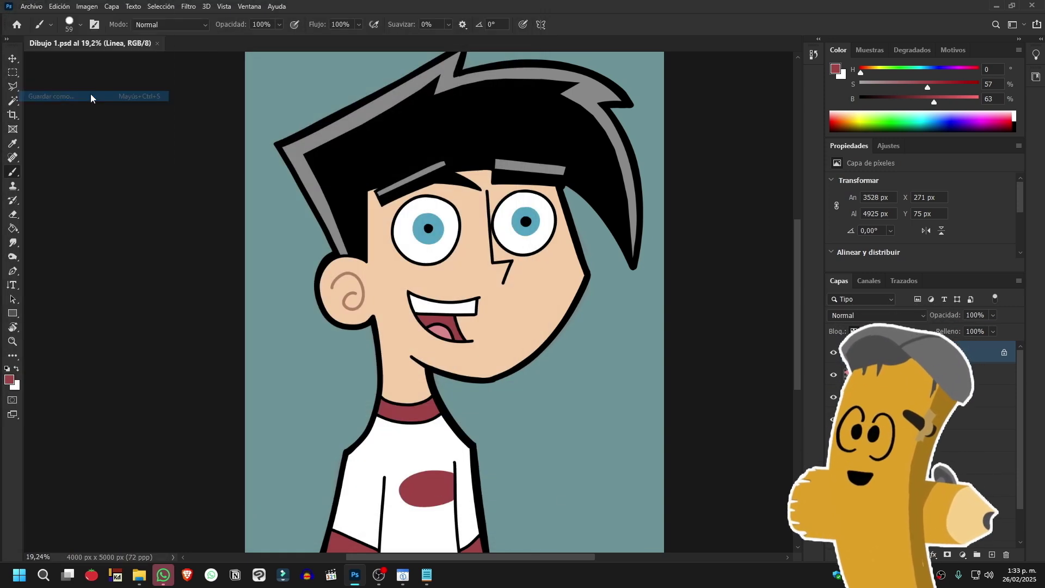
# Step: Start saving another copy with JPEG as the file type
pyautogui.click(272, 407)
pyautogui.click(129, 318)
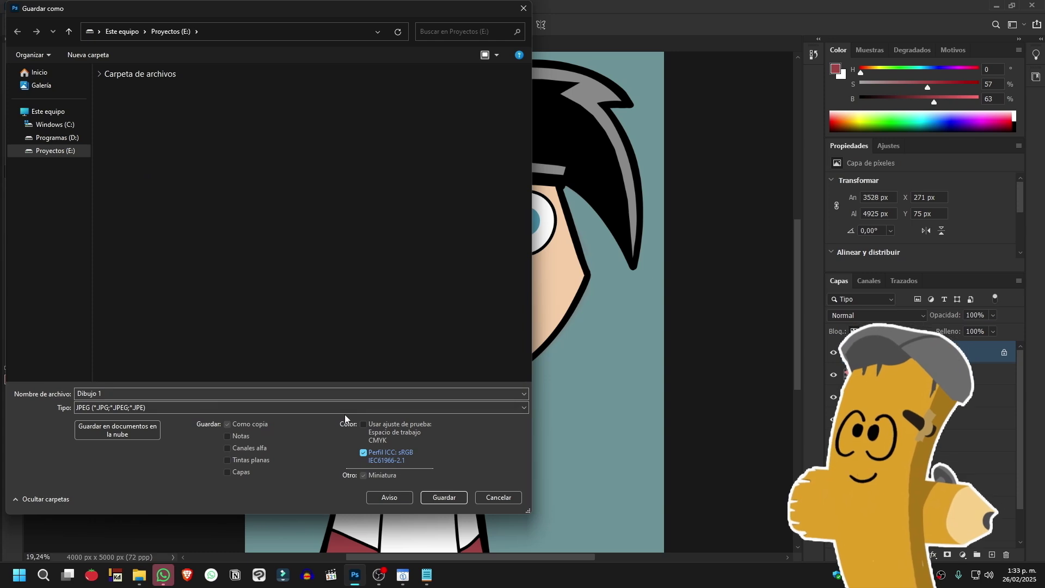
pyautogui.press('Escape')
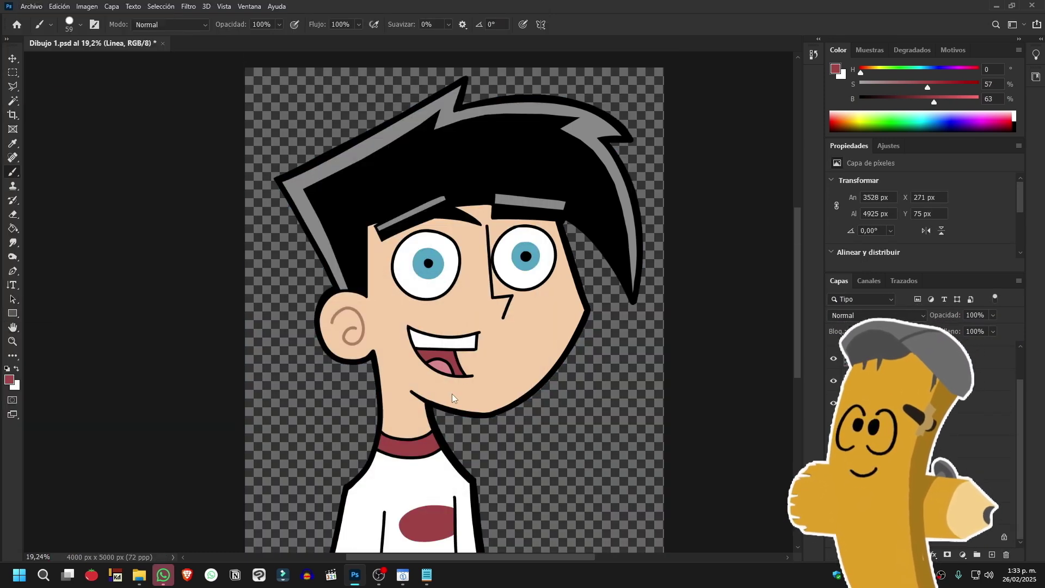